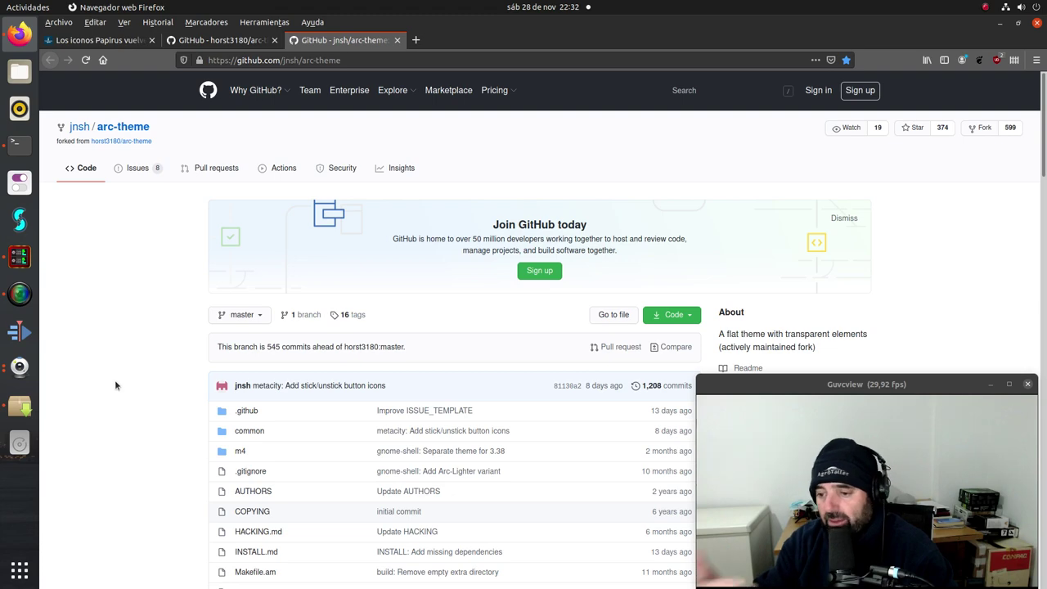
- Look through the jnsh/arc-theme repository's file list and README introduction down to the four theme variant previews
scroll(137, 392, "down", 3)
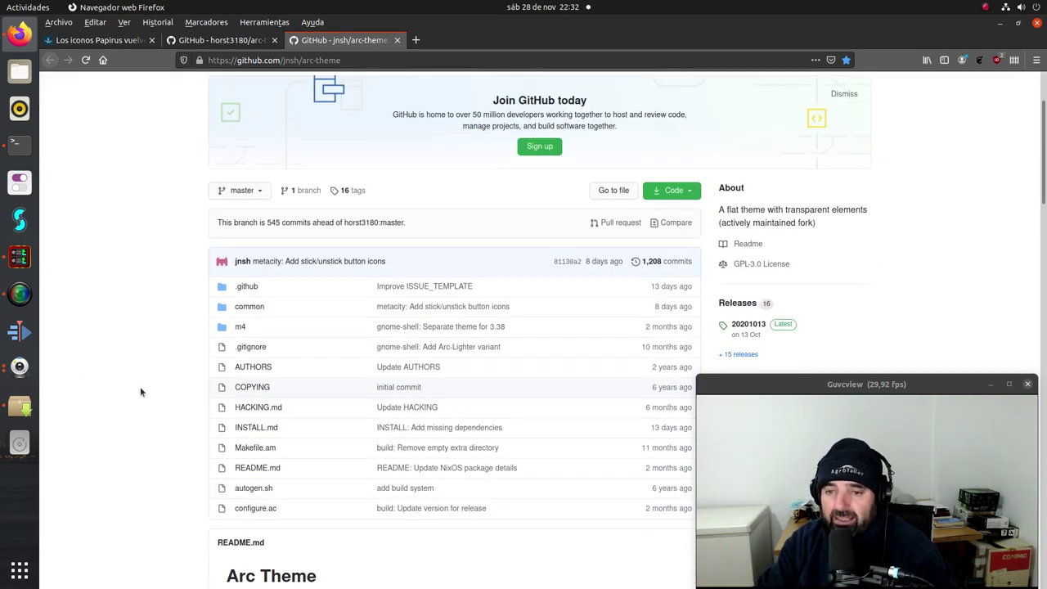
scroll(169, 320, "down", 3)
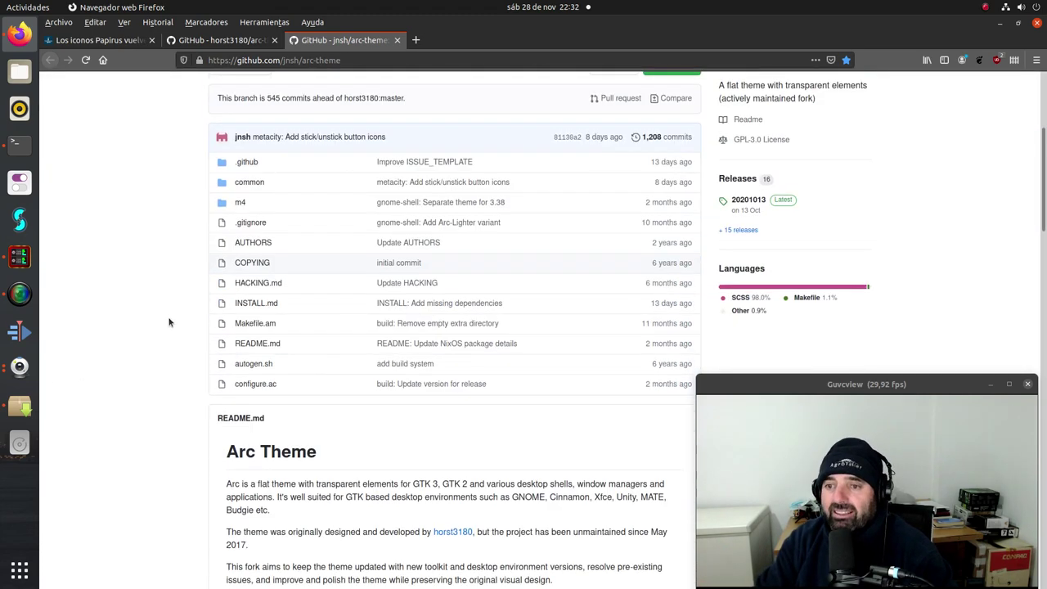
scroll(180, 306, "up", 2)
scroll(572, 254, "down", 2)
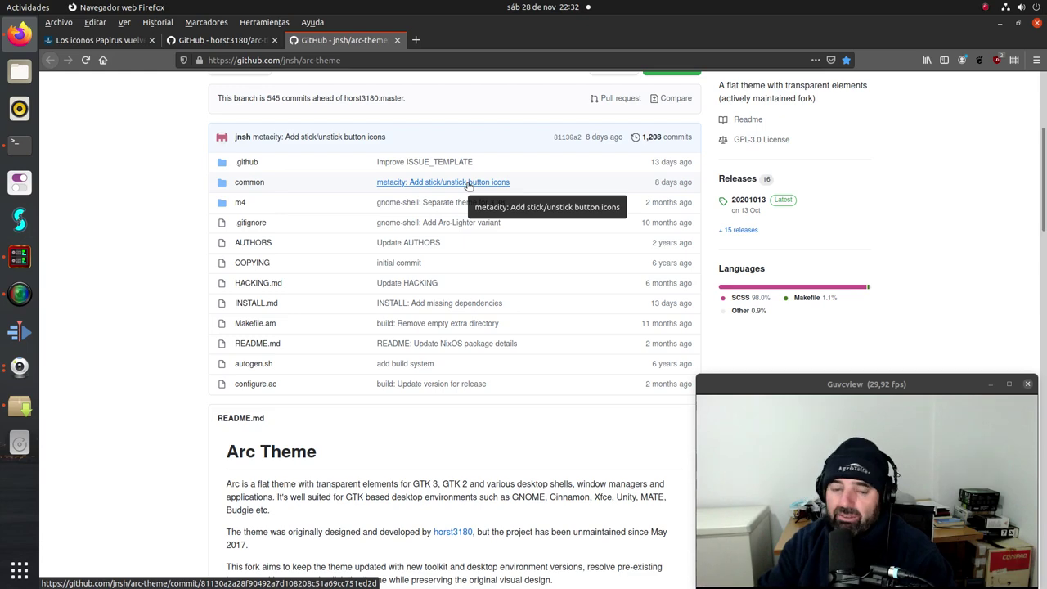
scroll(164, 331, "down", 3)
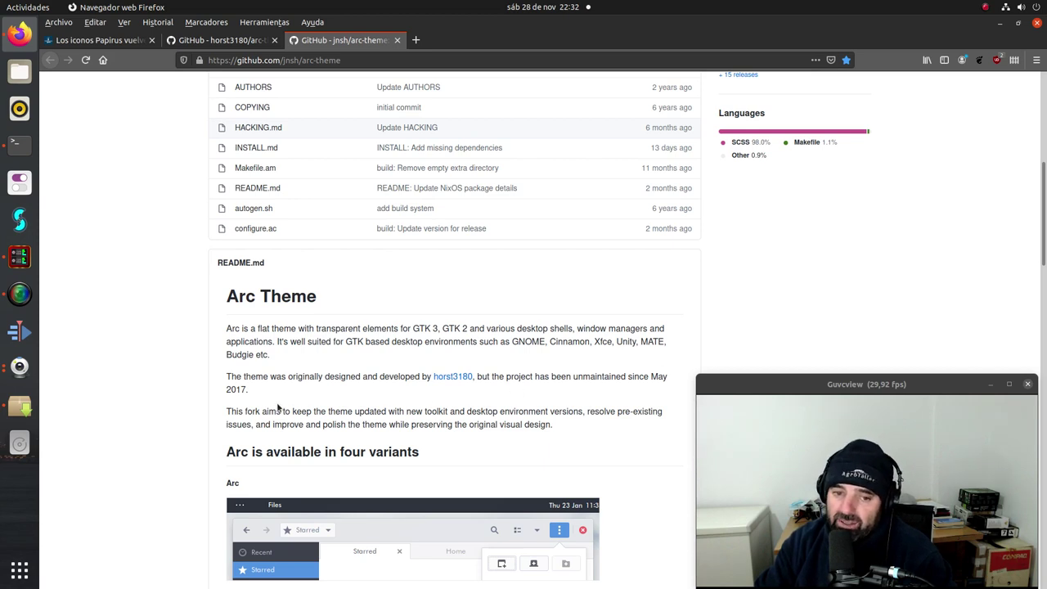
scroll(262, 394, "down", 5)
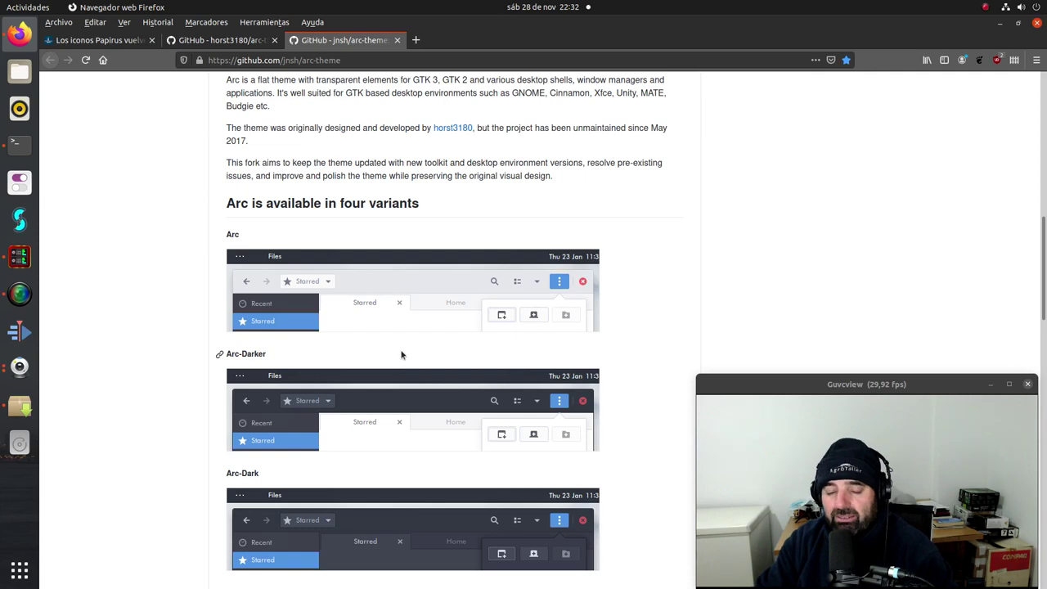
scroll(400, 358, "down", 3)
scroll(402, 354, "down", 3)
scroll(400, 350, "up", 4)
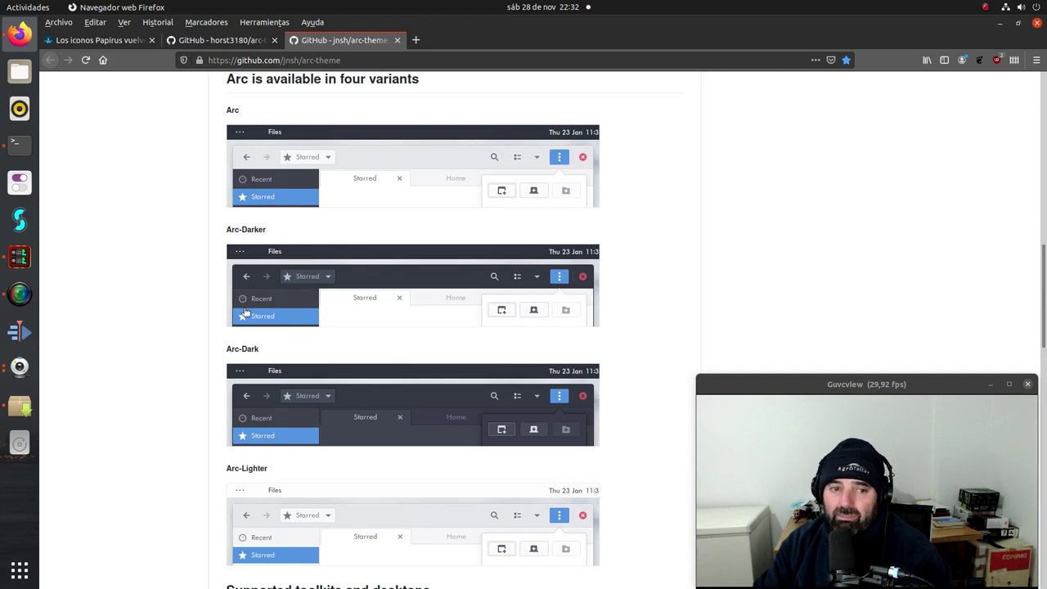
- Open the file manager window beneath the Arc variant previews for comparison, and return to the README page
left_click(20, 72)
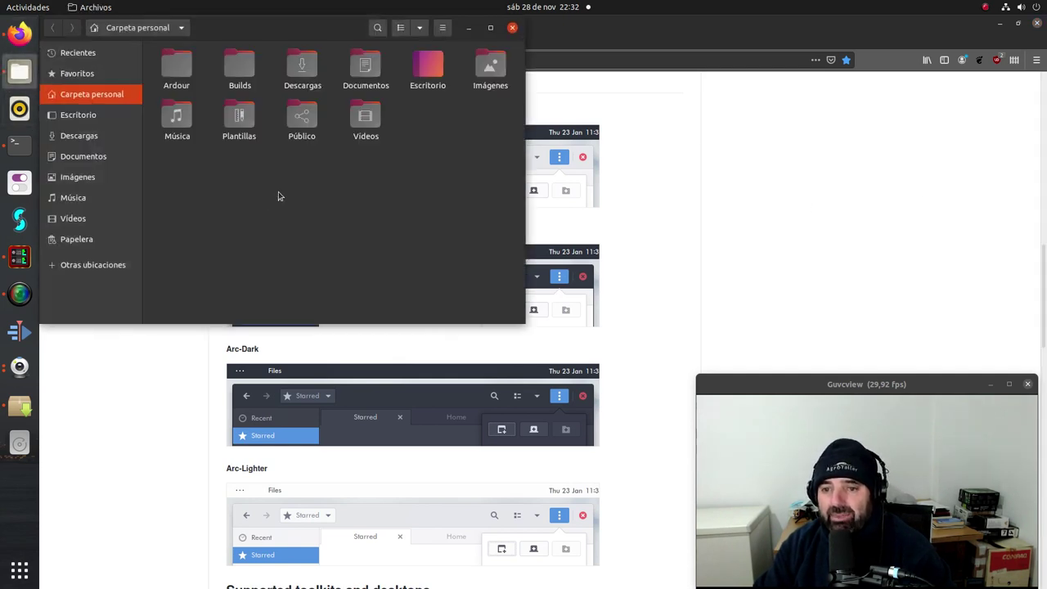
left_click_drag(260, 39, 346, 359)
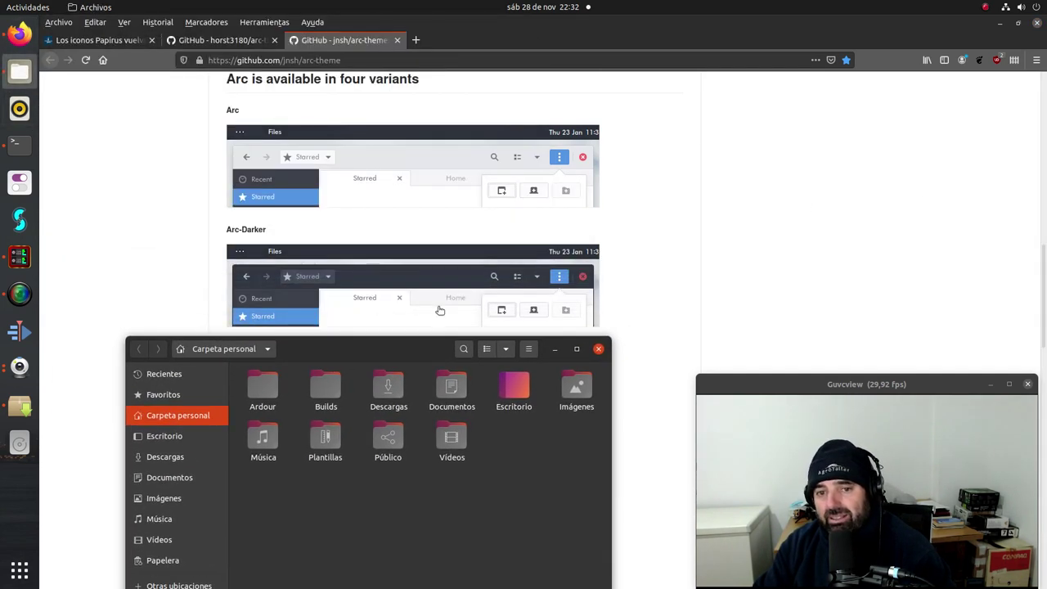
left_click(164, 228)
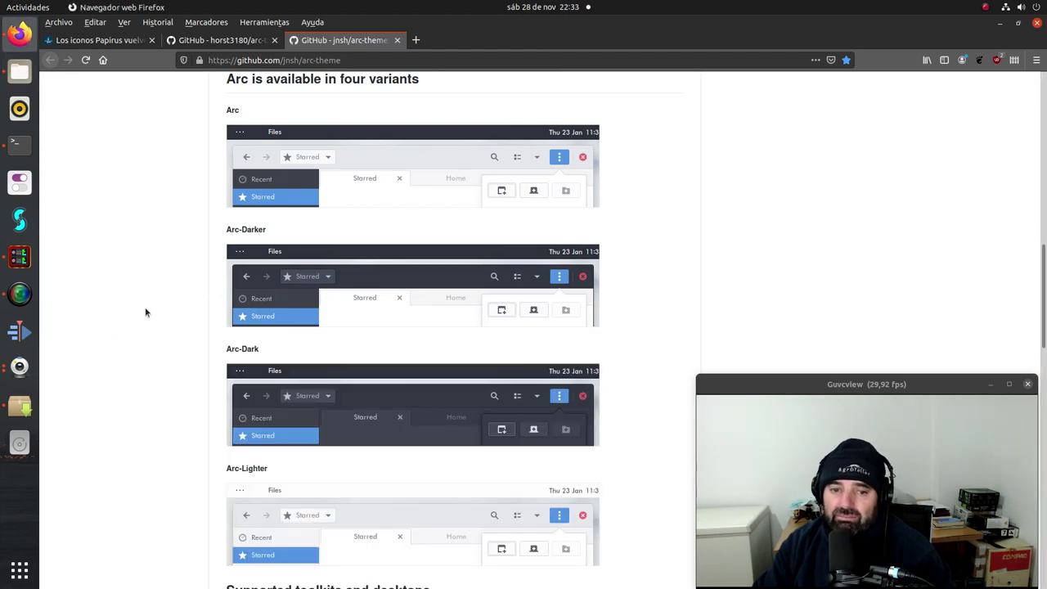
- Read the README's supported toolkits and desktops list and the installation package table
scroll(144, 335, "down", 5)
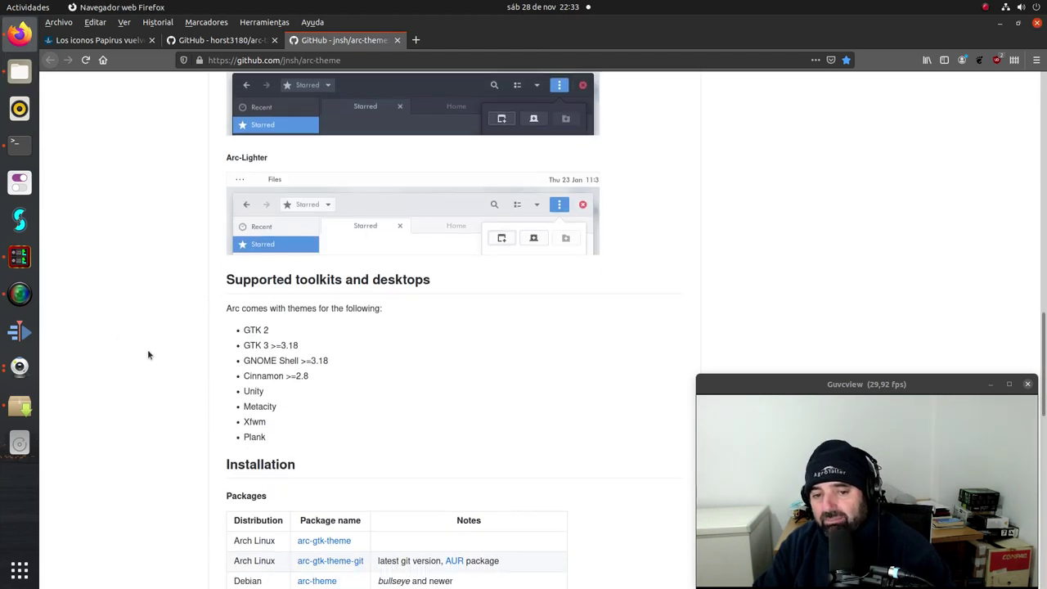
scroll(148, 351, "down", 5)
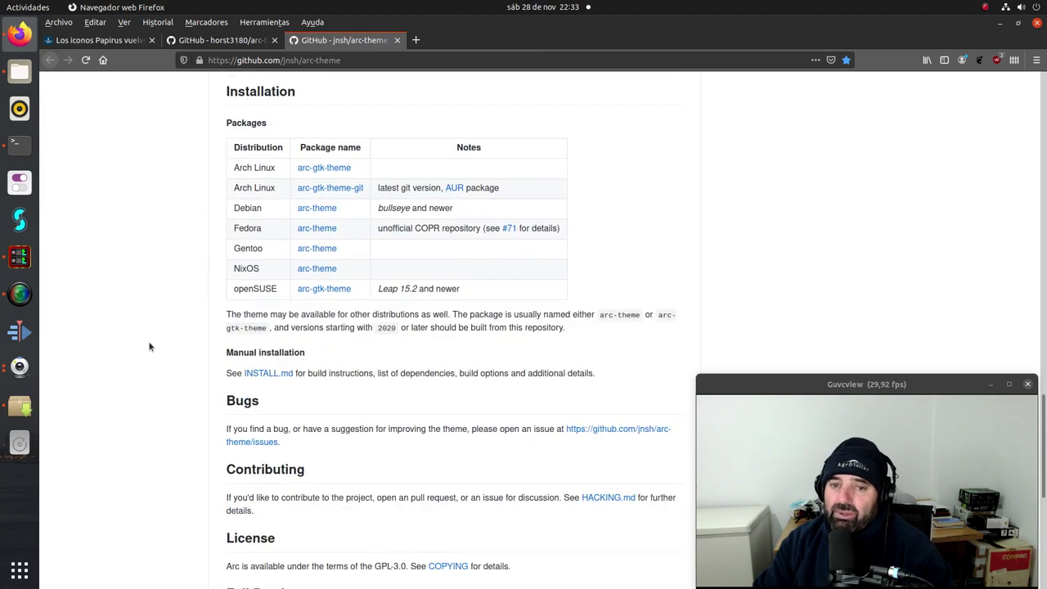
scroll(149, 345, "up", 1)
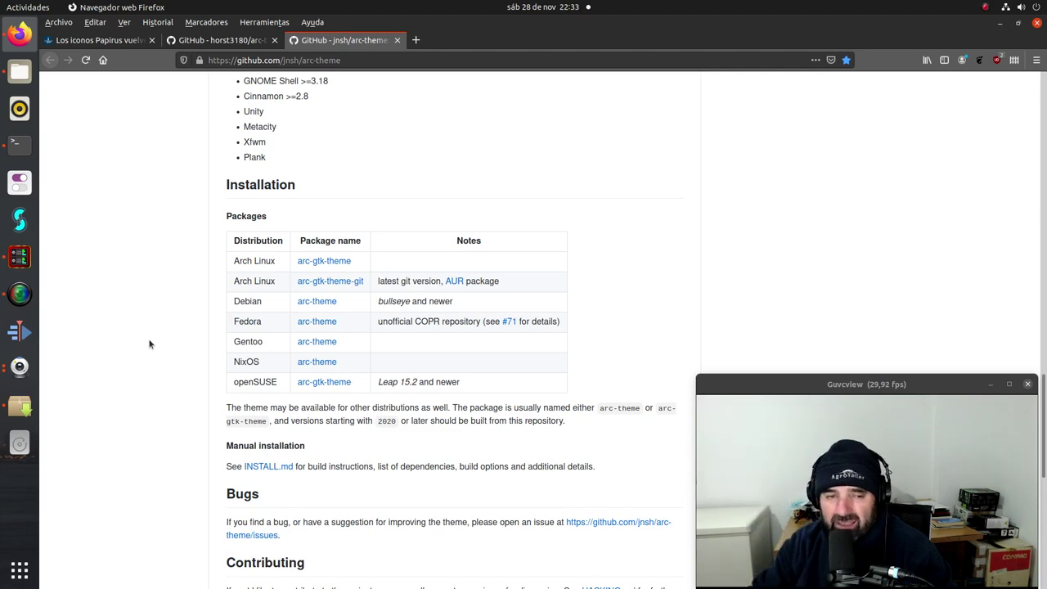
- Minimize the browser, switch to the Synaptic package manager and select the arc-theme package
left_click(999, 23)
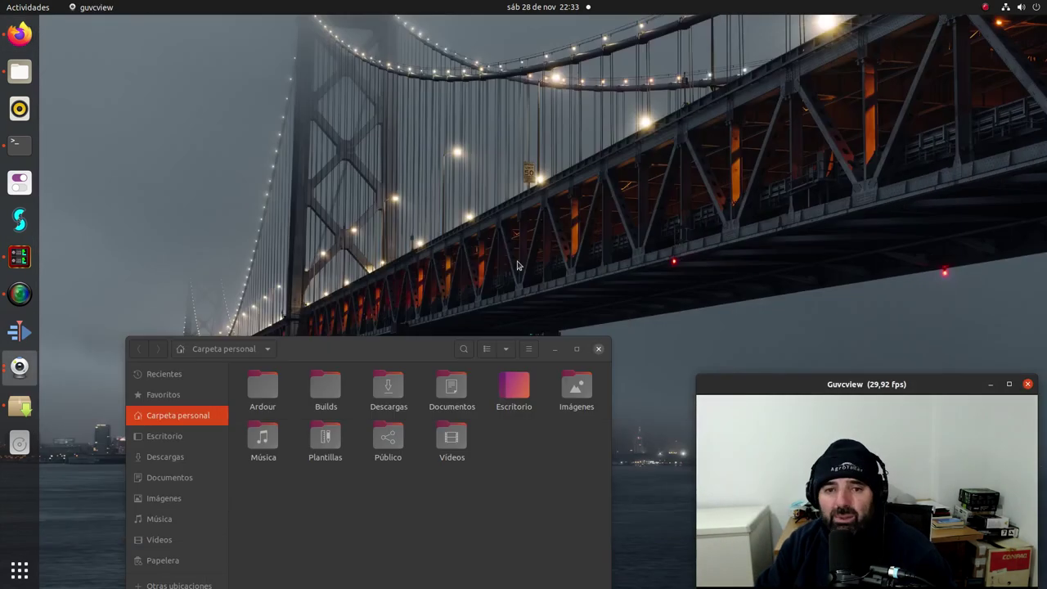
left_click(396, 347)
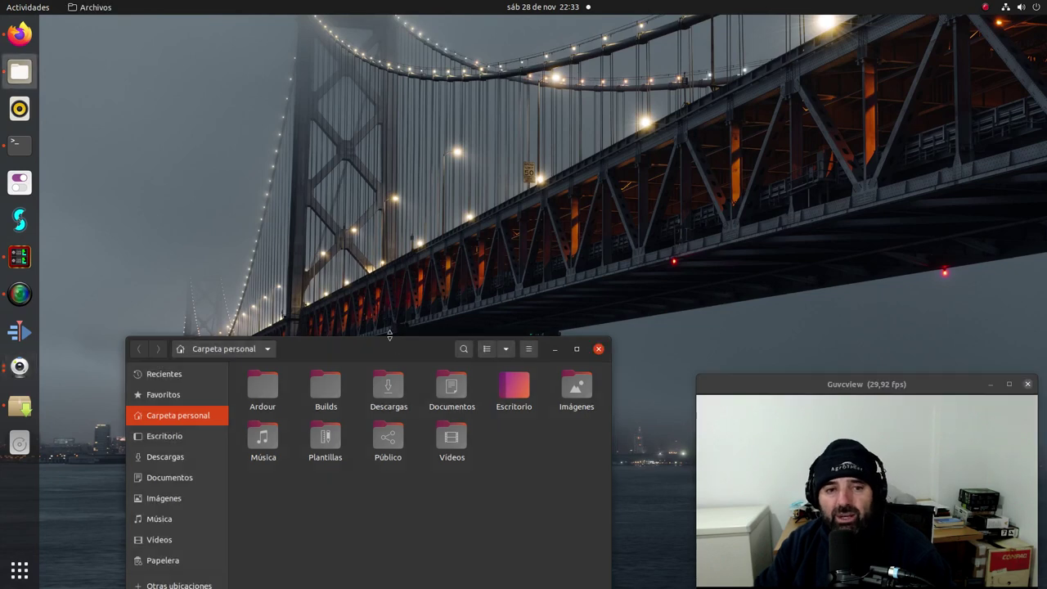
left_click(19, 405)
left_click_drag(536, 50, 597, 57)
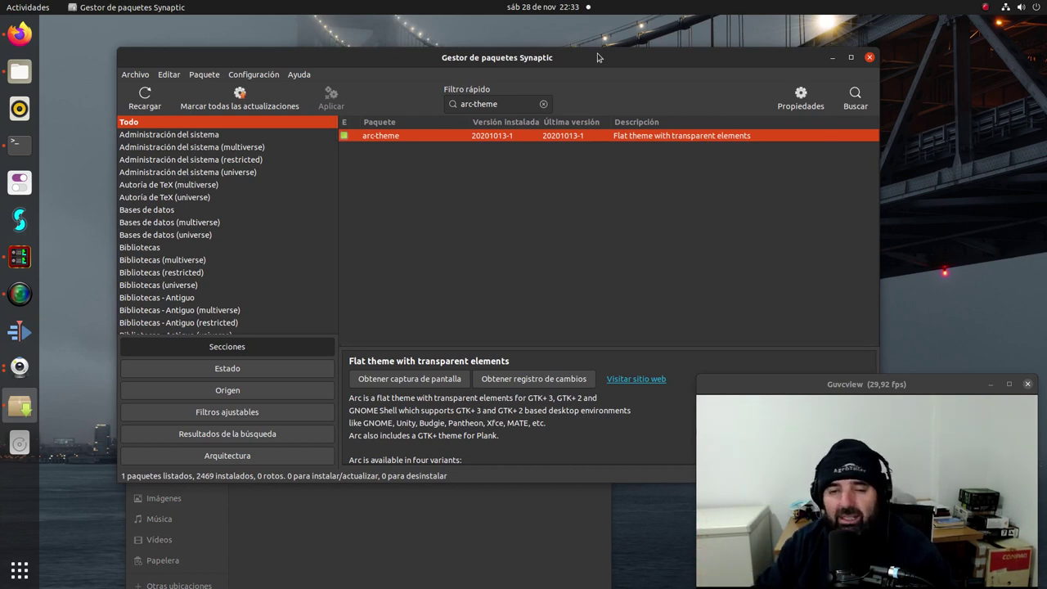
left_click_drag(529, 57, 538, 58)
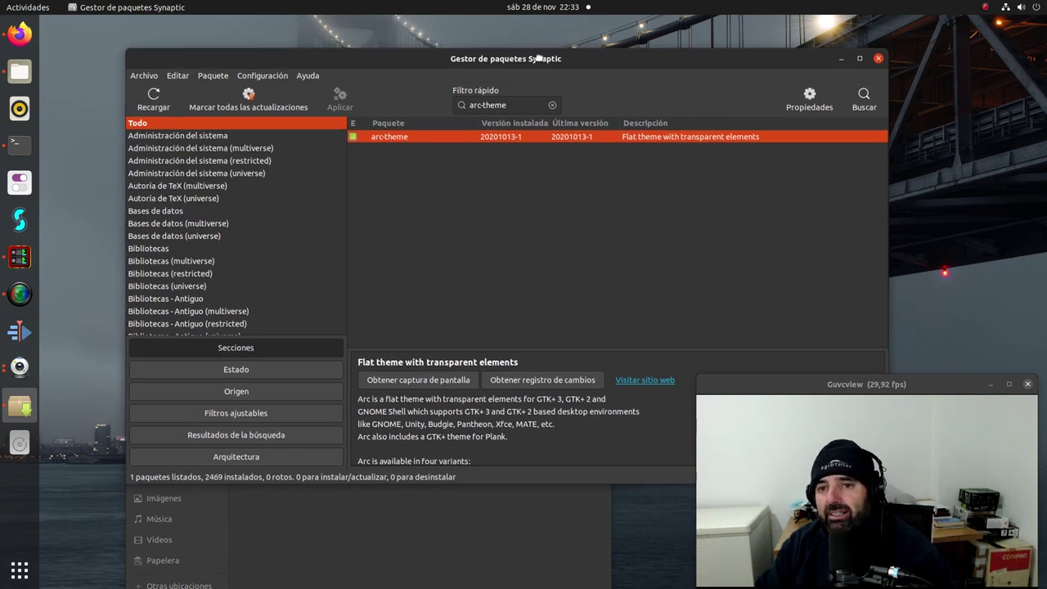
left_click(512, 105)
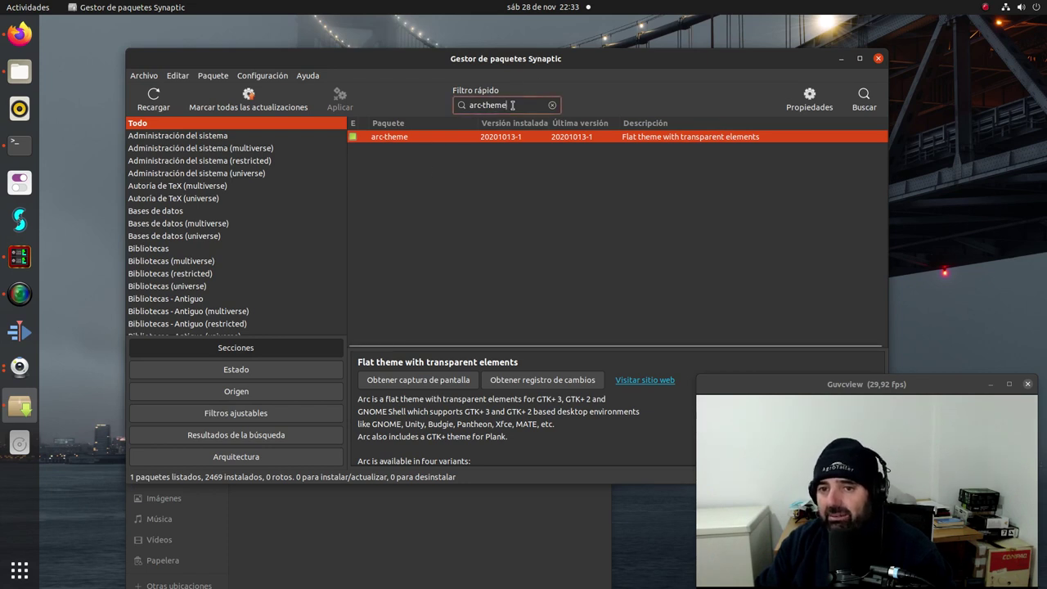
left_click(409, 139)
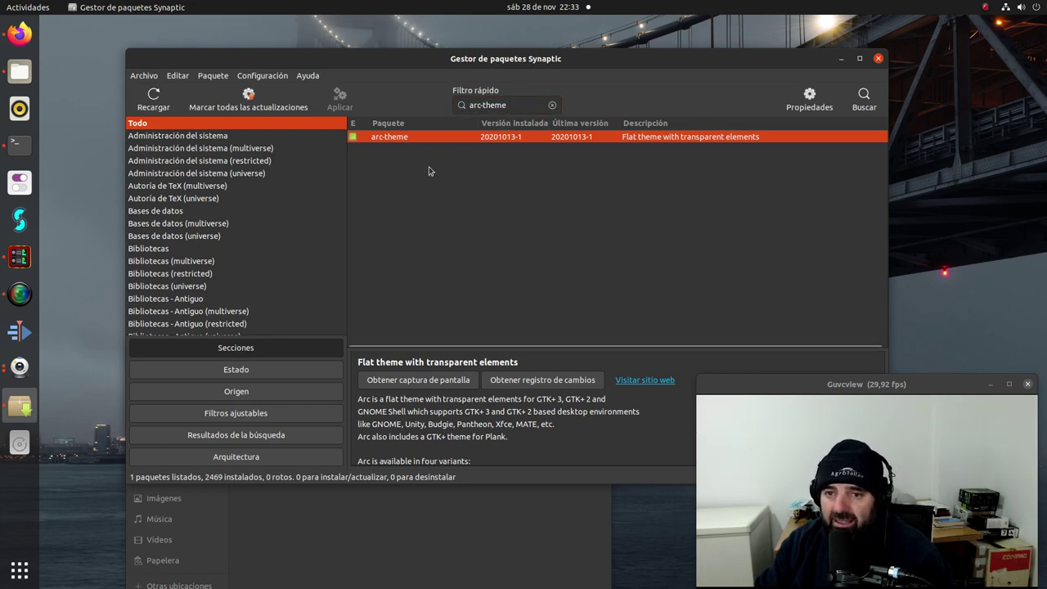
- Check the available versions in the arc-theme package properties, highlighting 20190917-1ubuntu1 (focal), and close the dialog
left_click(809, 98)
left_click_drag(534, 153, 419, 91)
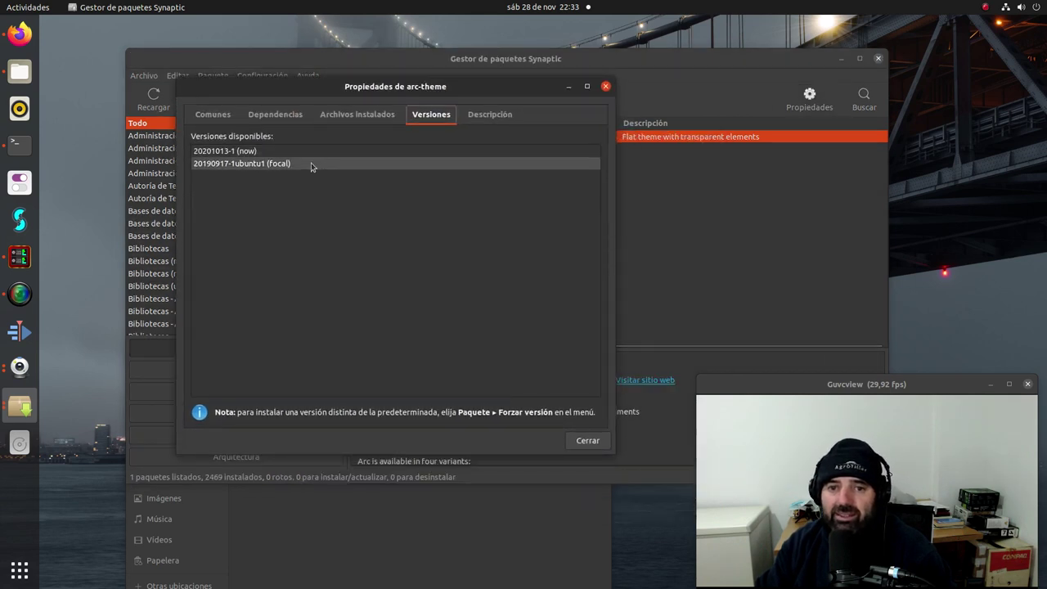
left_click_drag(353, 87, 370, 102)
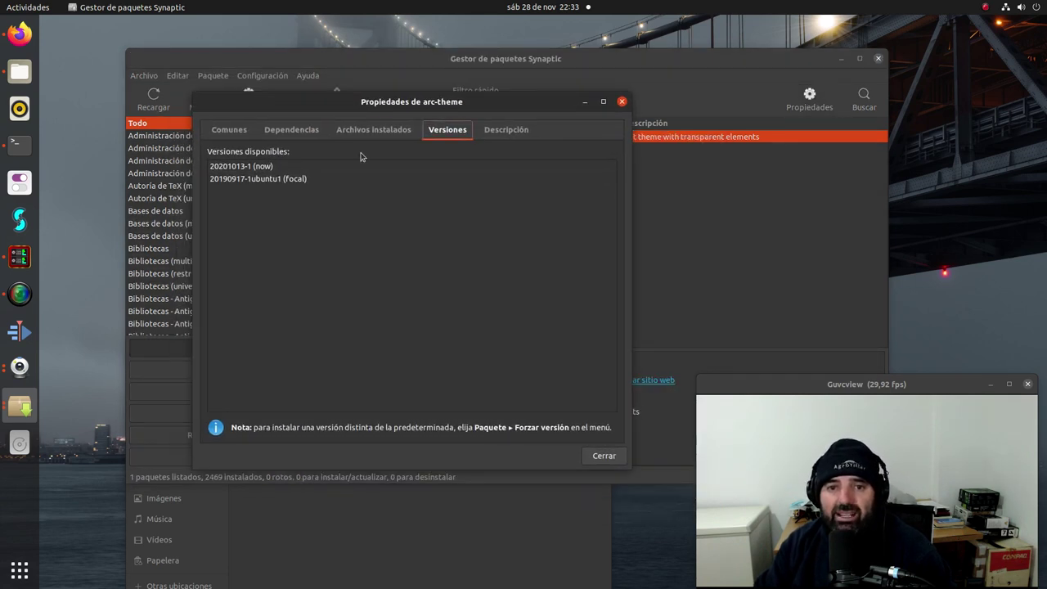
left_click(300, 179)
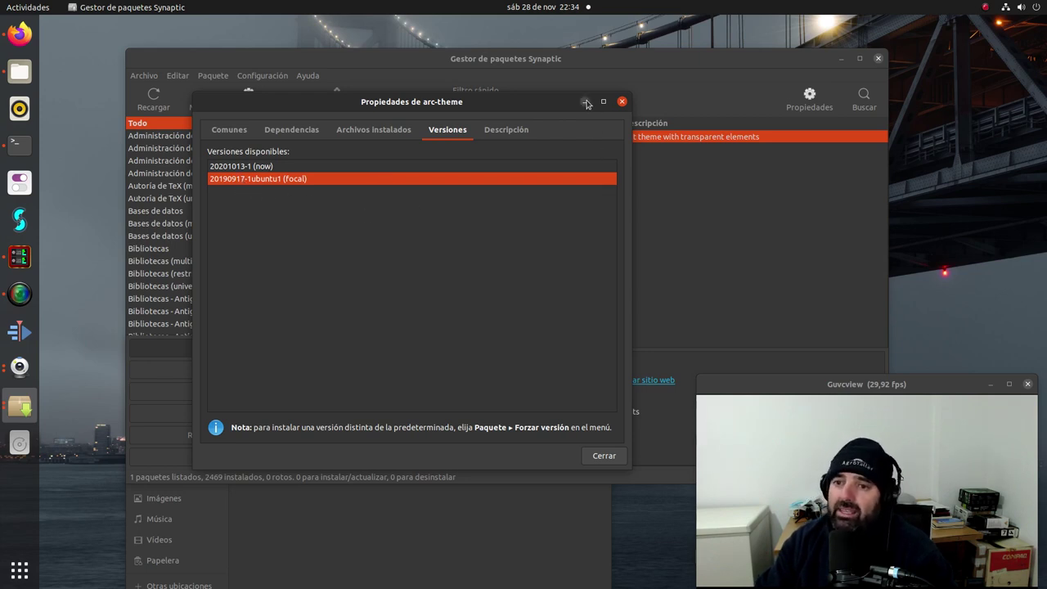
left_click(621, 102)
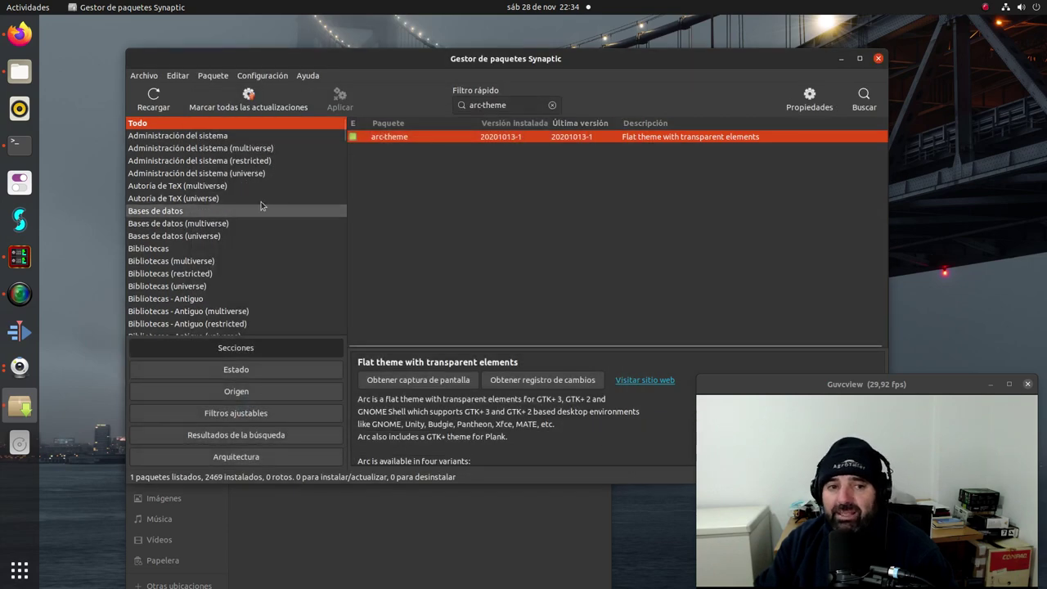
- Switch back to Firefox and review the arc-theme repository page from its file list to the installation packages
left_click(20, 34)
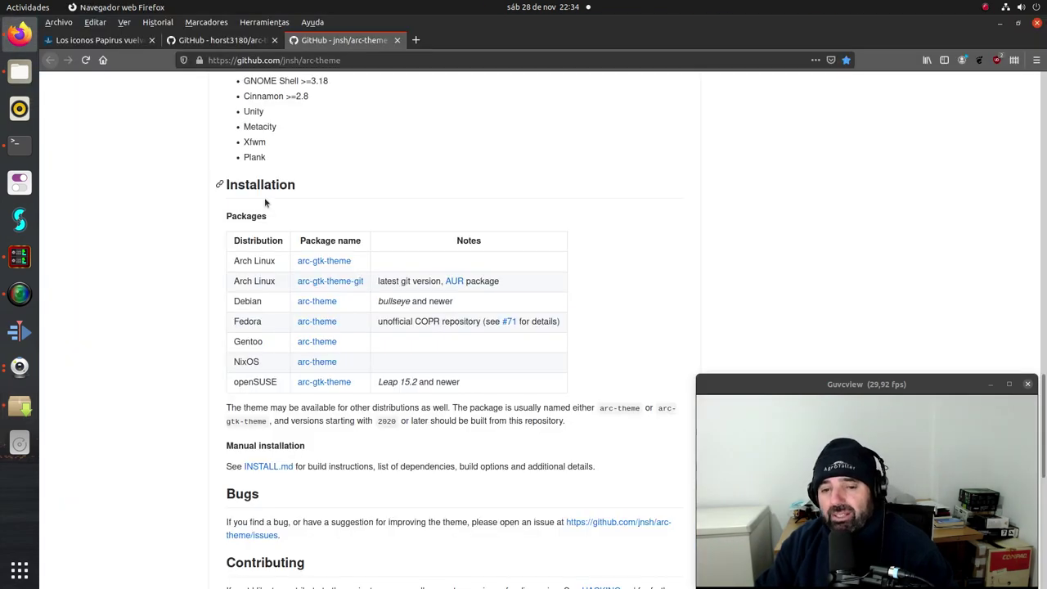
scroll(265, 202, "up", 15)
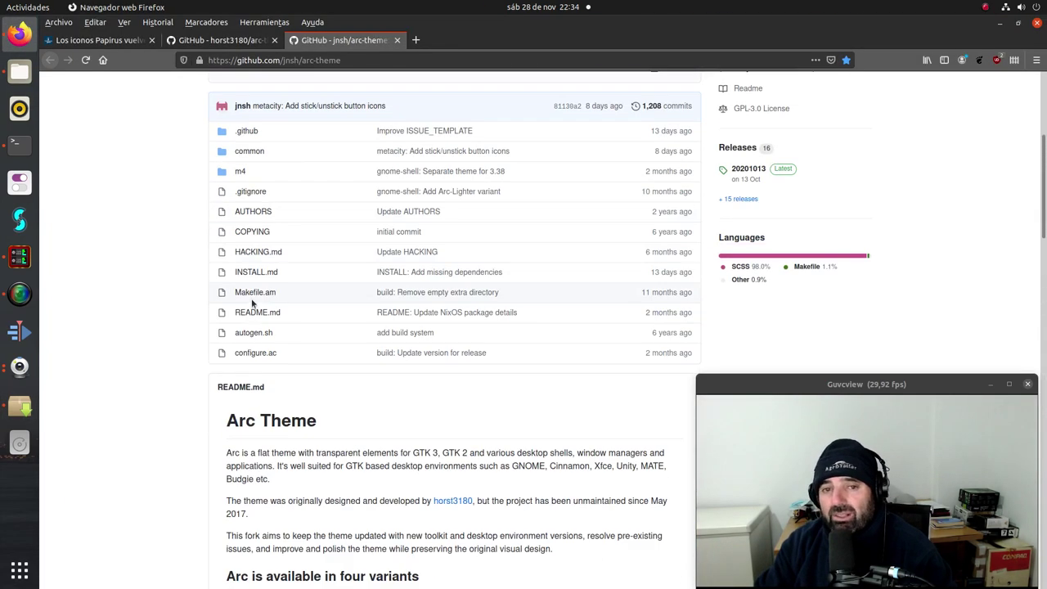
scroll(253, 303, "up", 4)
scroll(252, 298, "down", 15)
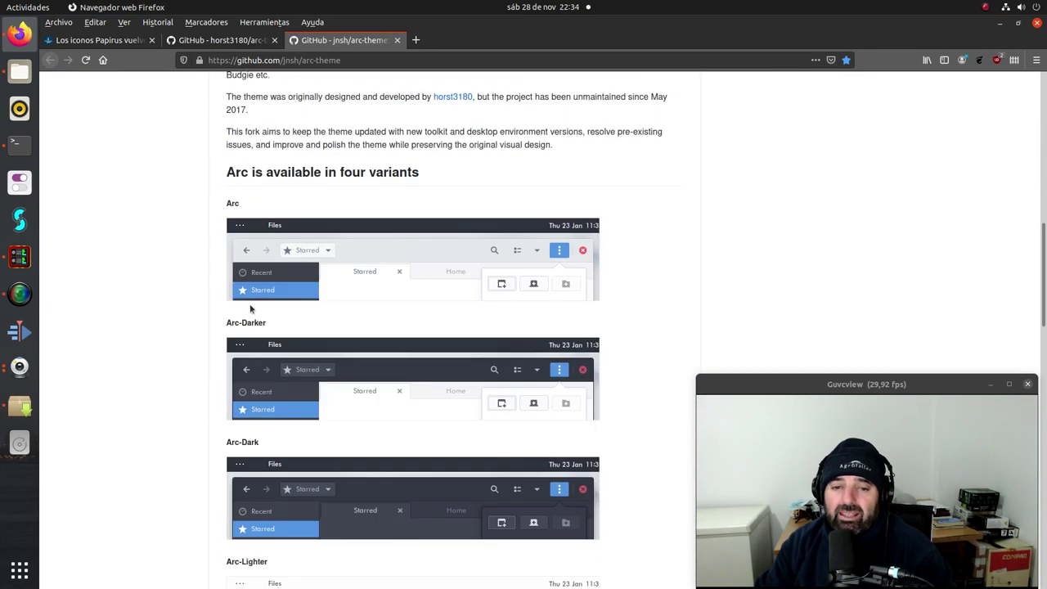
scroll(251, 309, "down", 4)
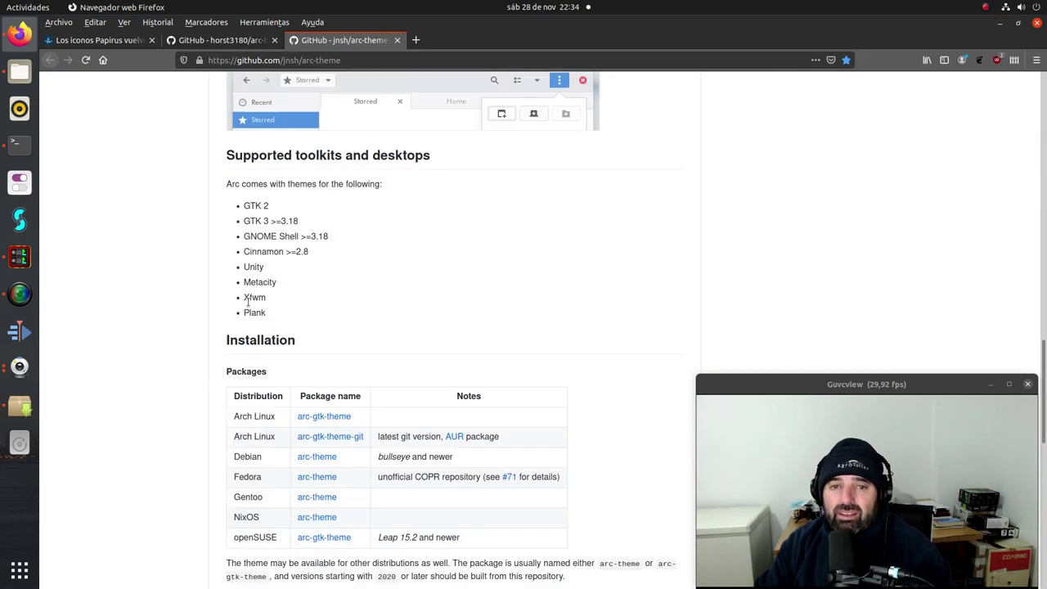
scroll(306, 304, "down", 3)
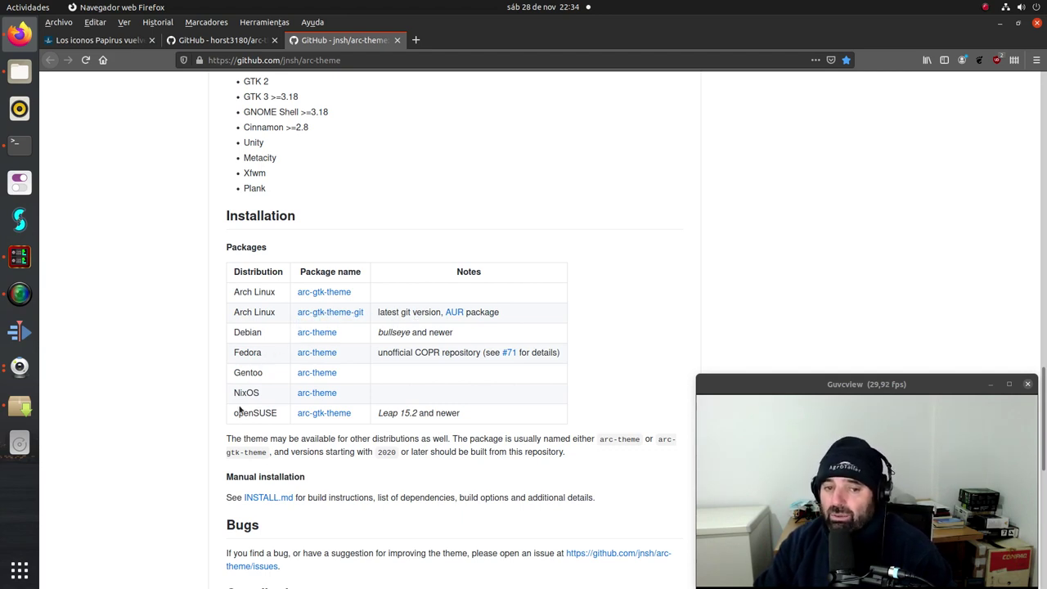
- View the README's Full Preview screenshot at full size and close its tab
scroll(221, 415, "down", 6)
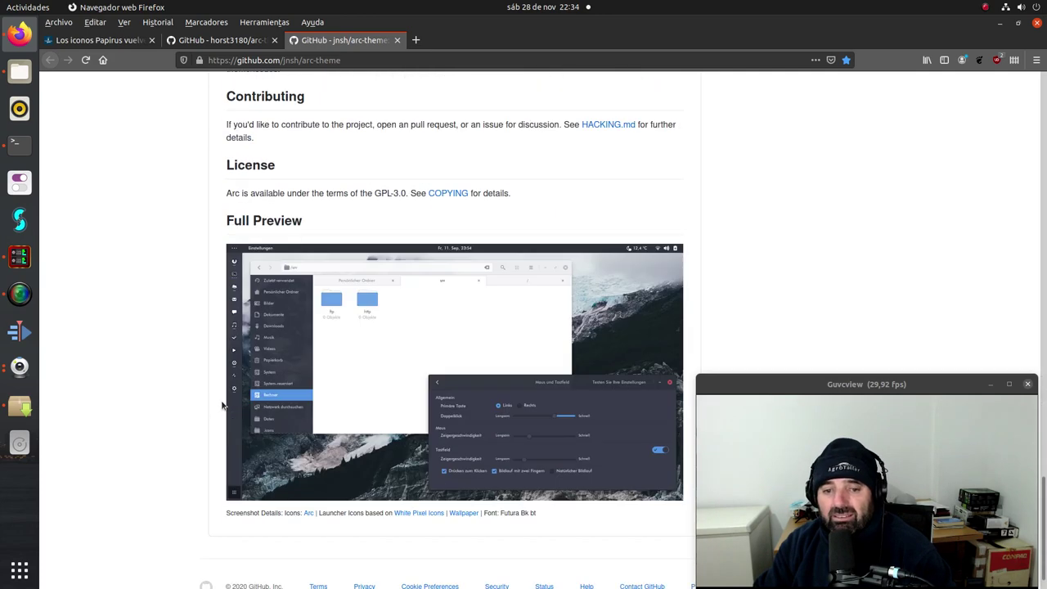
scroll(223, 404, "down", 1)
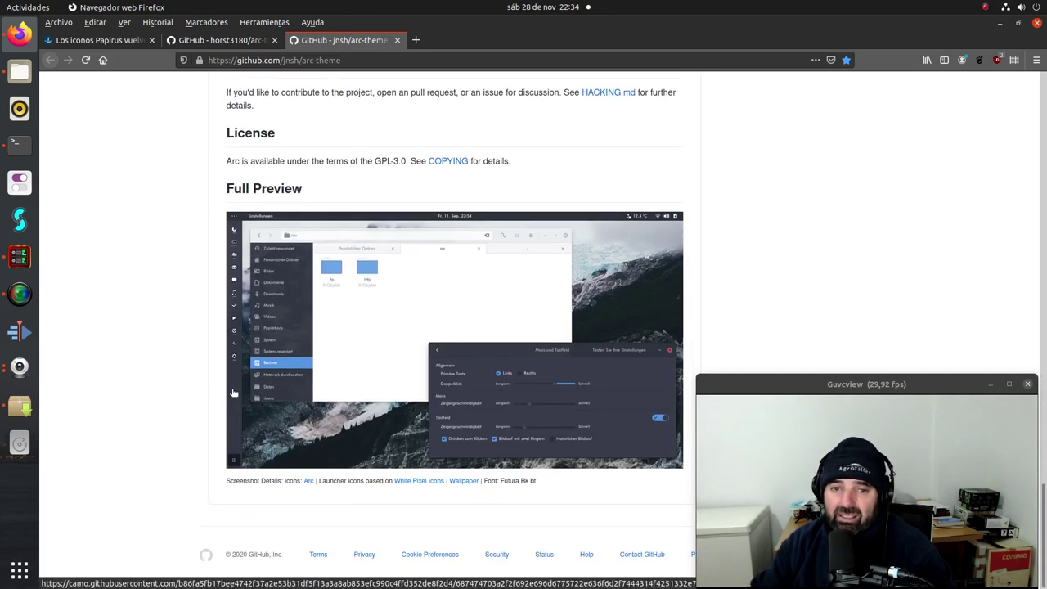
left_click(465, 321)
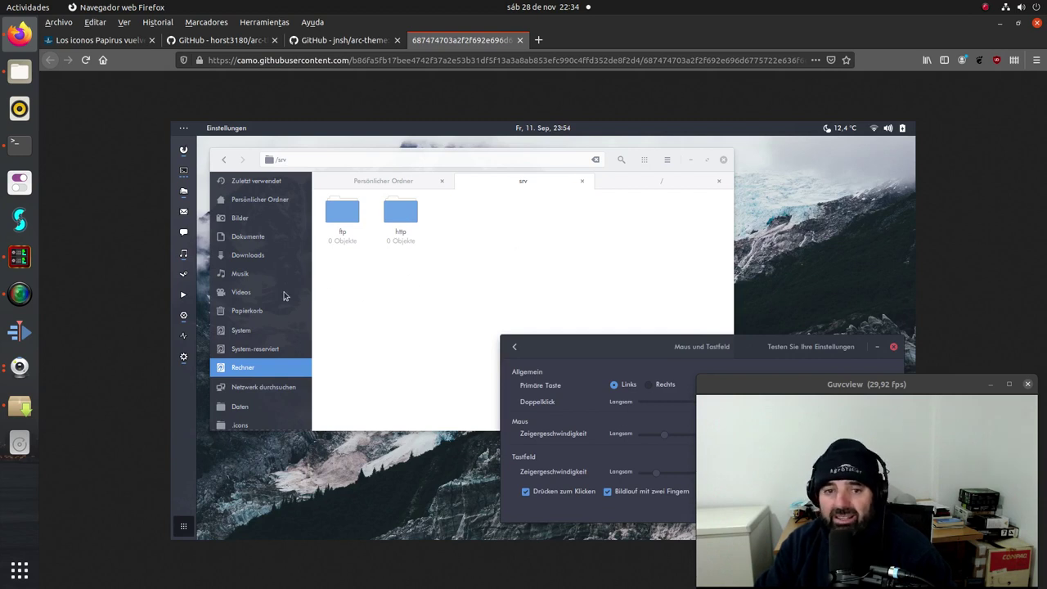
left_click(520, 45)
- Open the Debian arc-theme package page from the README's installation table and examine its description, package name and version
scroll(260, 357, "up", 15)
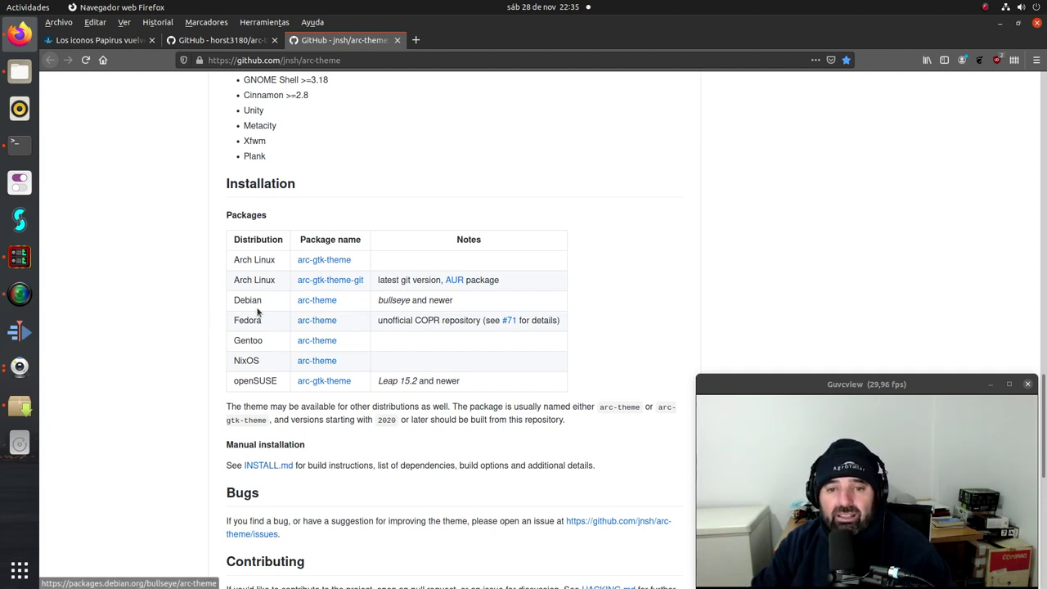
left_click(319, 303)
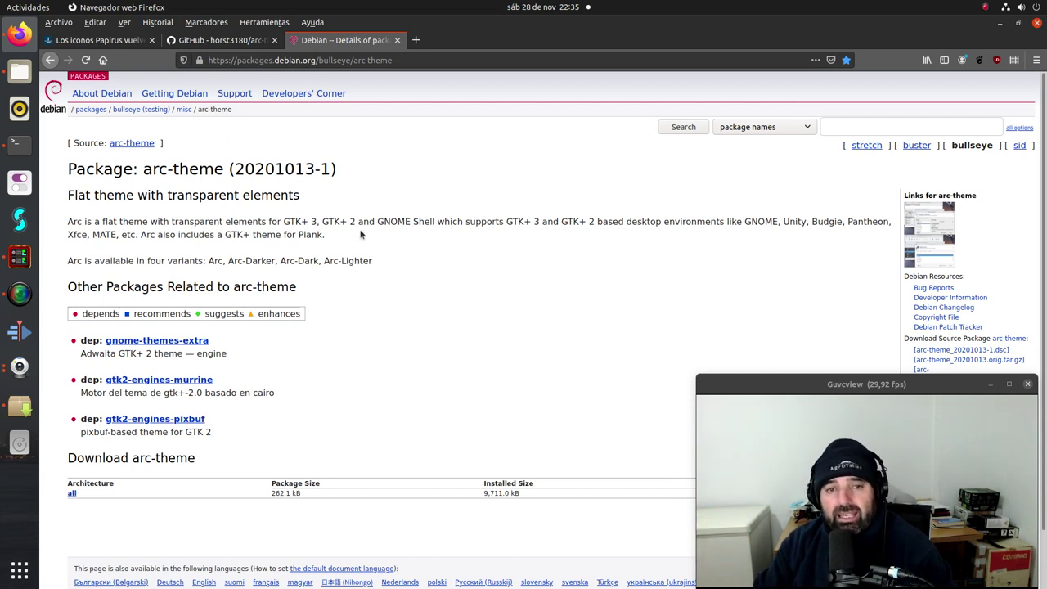
left_click_drag(361, 234, 124, 215)
left_click(436, 261)
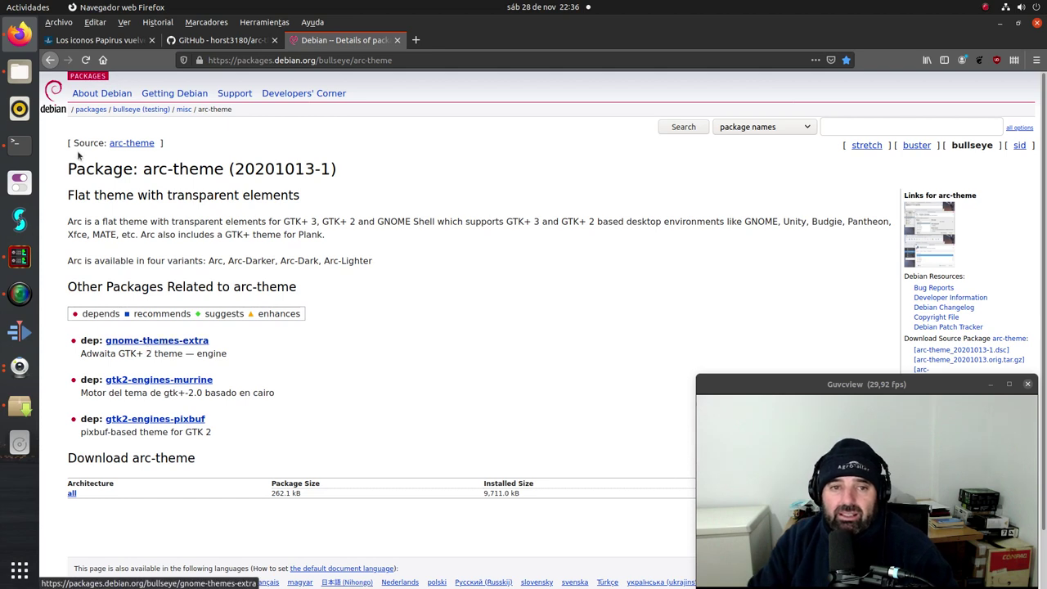
left_click_drag(349, 171, 142, 168)
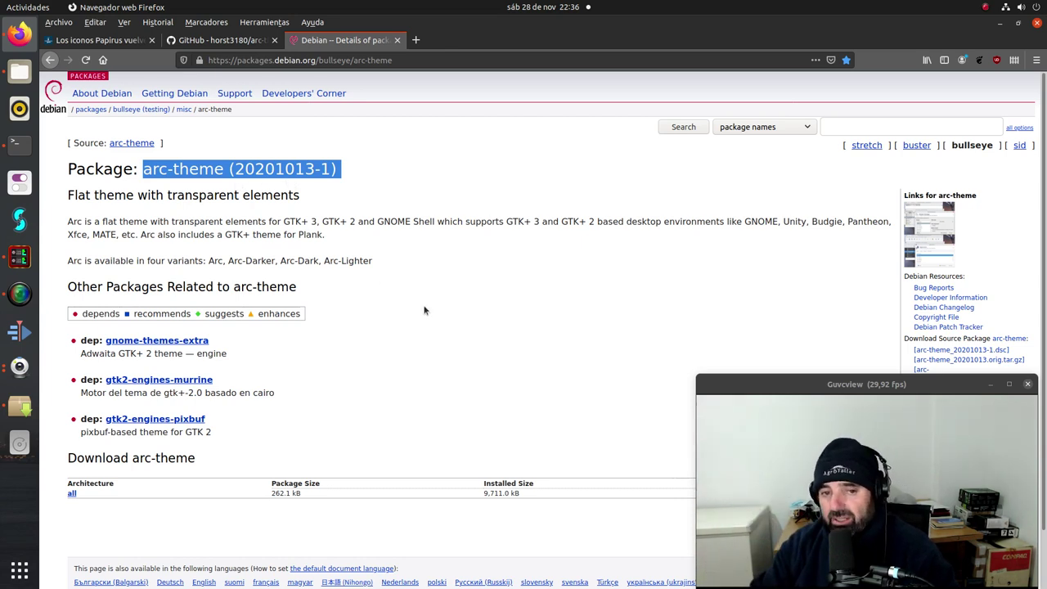
left_click(412, 281)
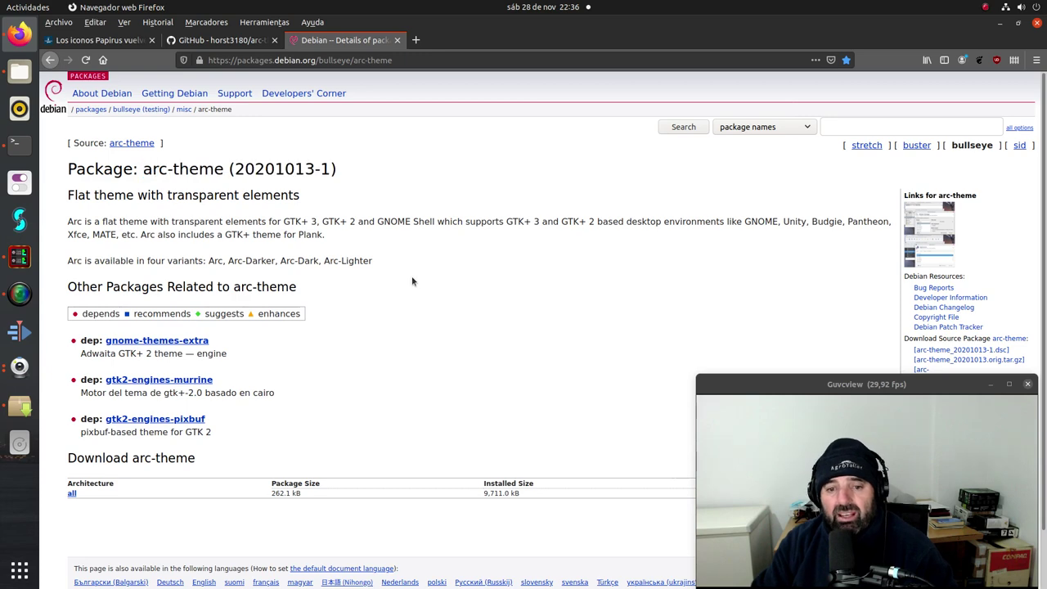
- Open the Debian download page for arc-theme for all architectures and save arc-theme_20201013-1_all.deb from the ftp.us.debian.org/debian mirror
scroll(368, 272, "down", 2)
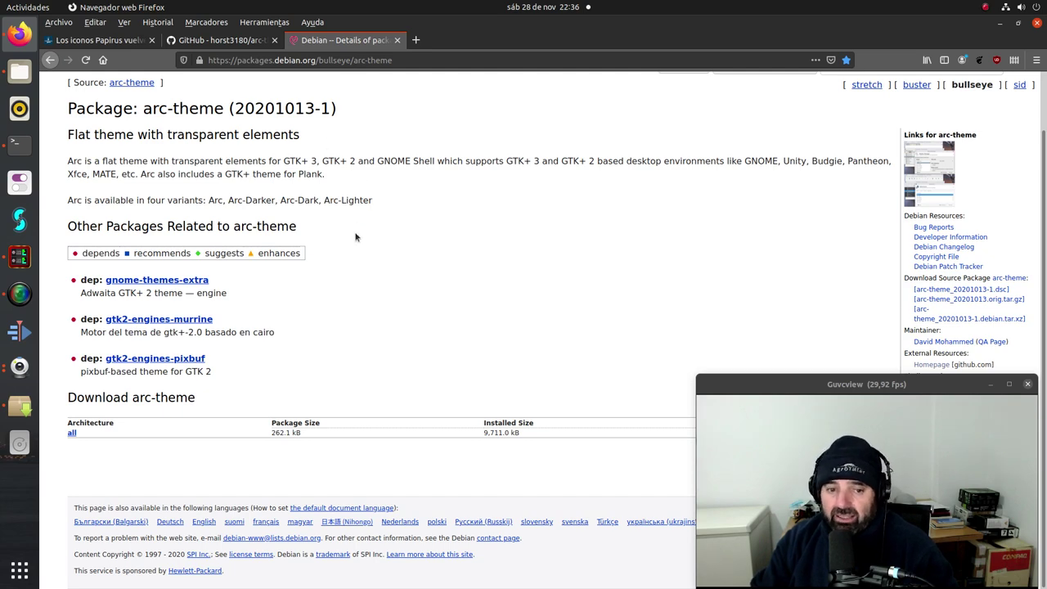
left_click(72, 435)
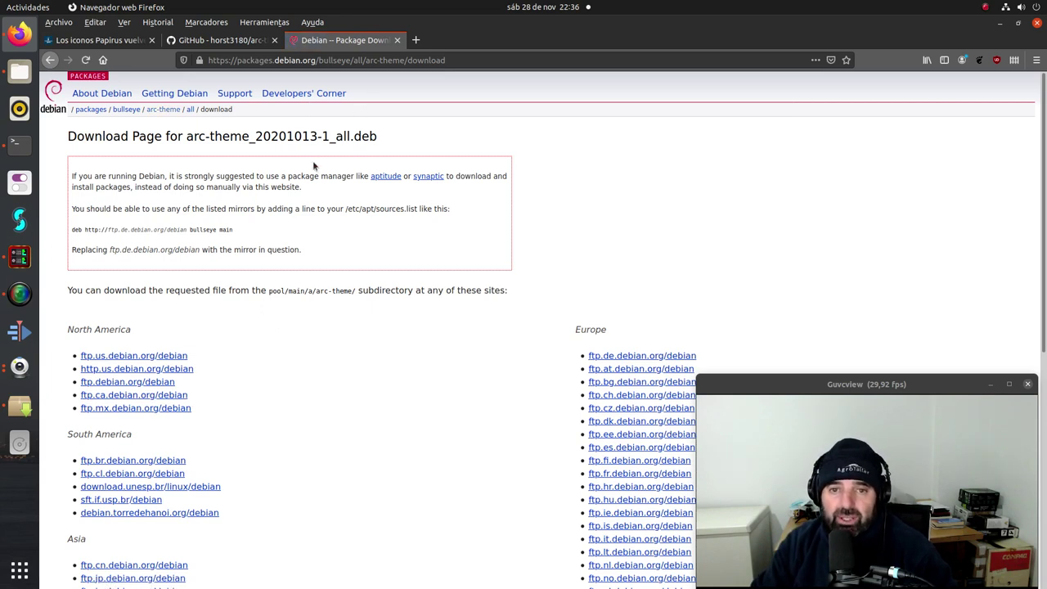
left_click_drag(378, 136, 191, 137)
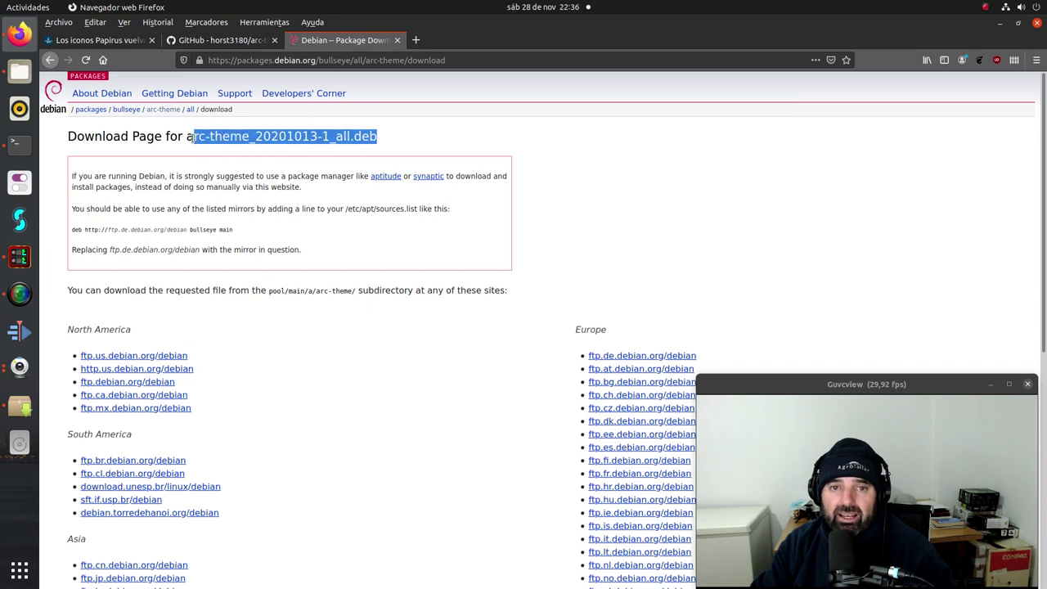
left_click(352, 197)
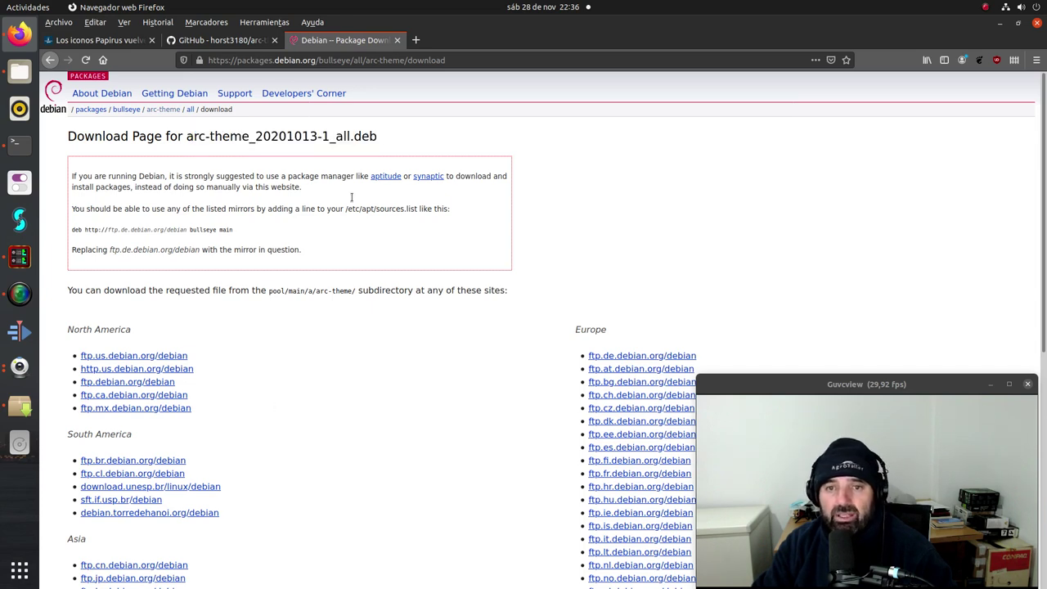
left_click(123, 357)
left_click(442, 345)
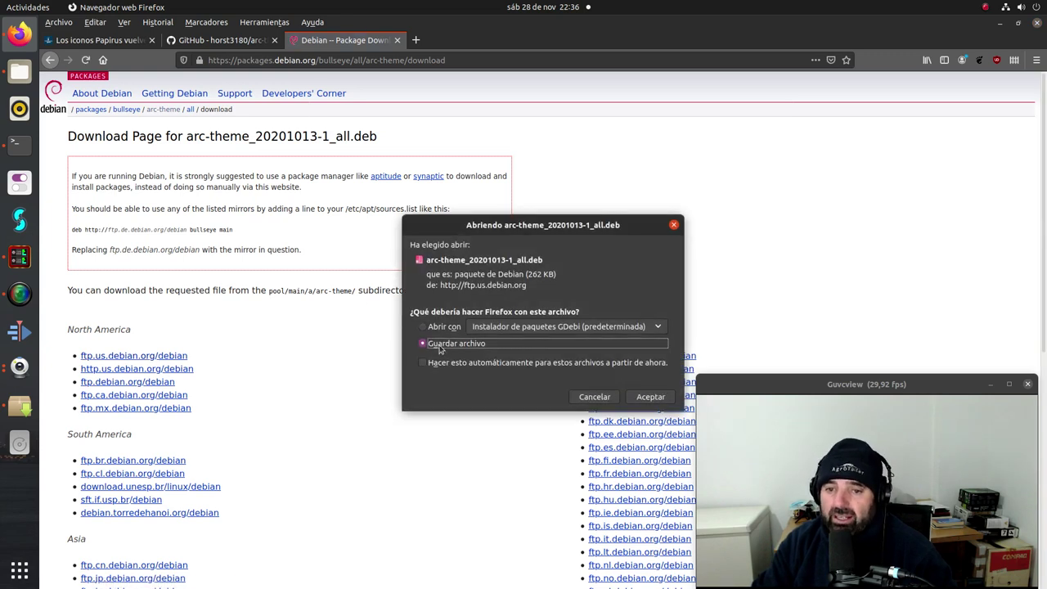
left_click(649, 397)
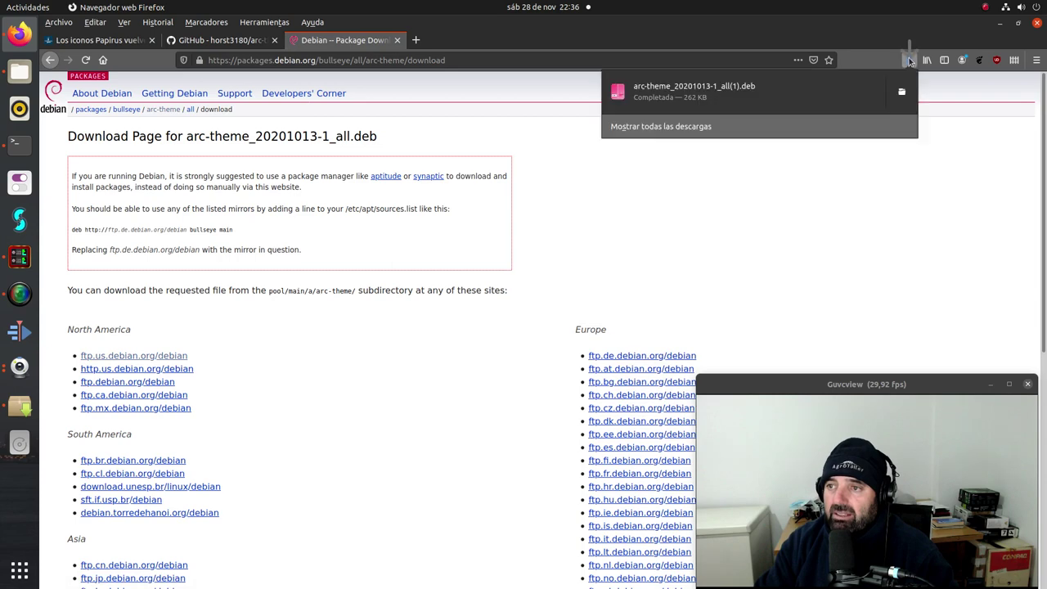
- Close the Synaptic package manager, open the Descargas folder in Files and select arc-theme_20201013-1_all.deb
left_click(746, 95)
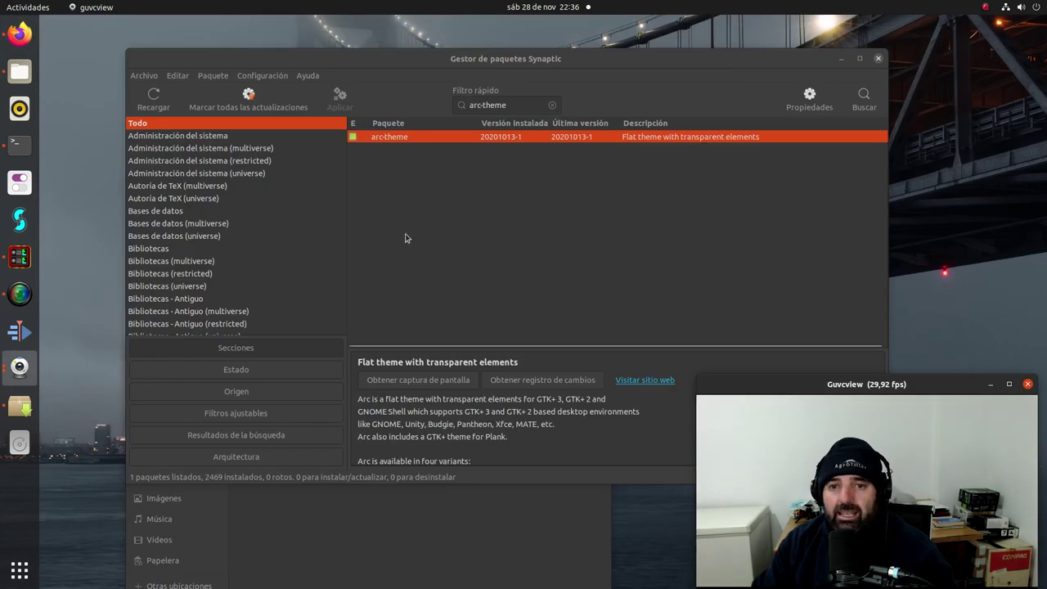
left_click(877, 58)
left_click_drag(389, 349, 380, 181)
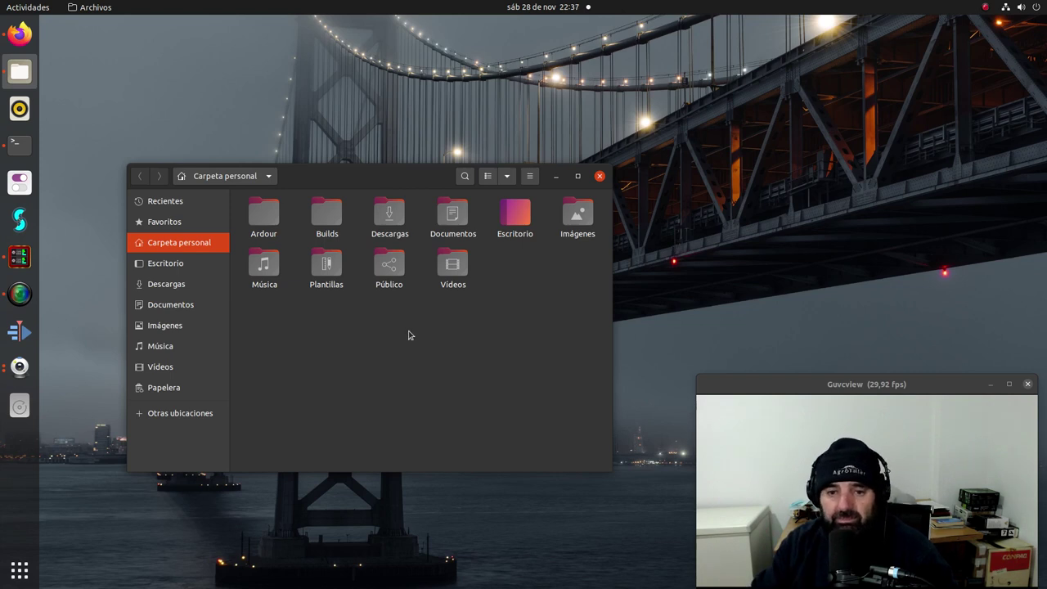
double_click(386, 218)
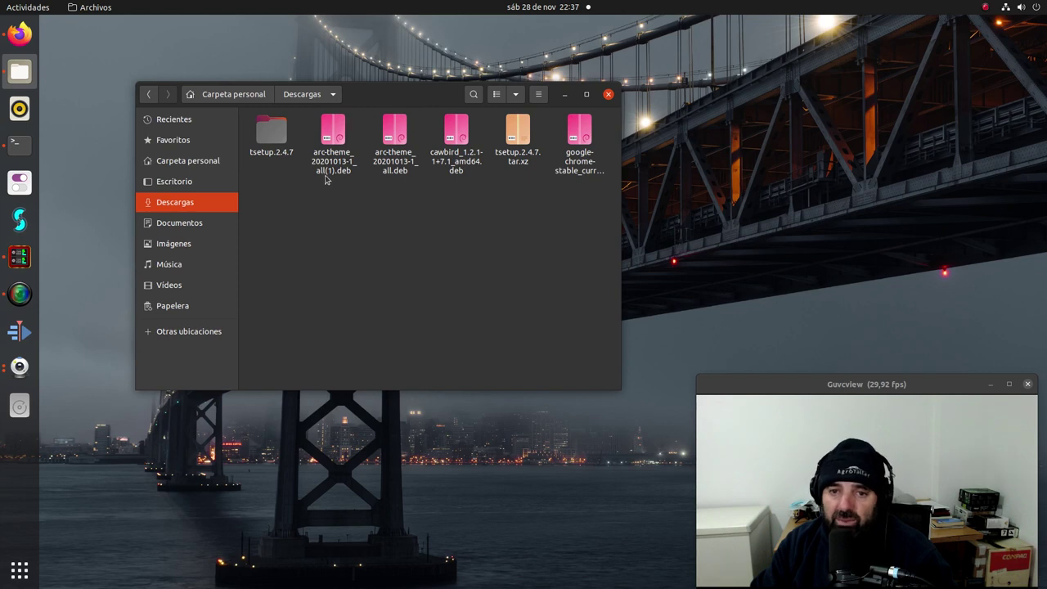
left_click(401, 157)
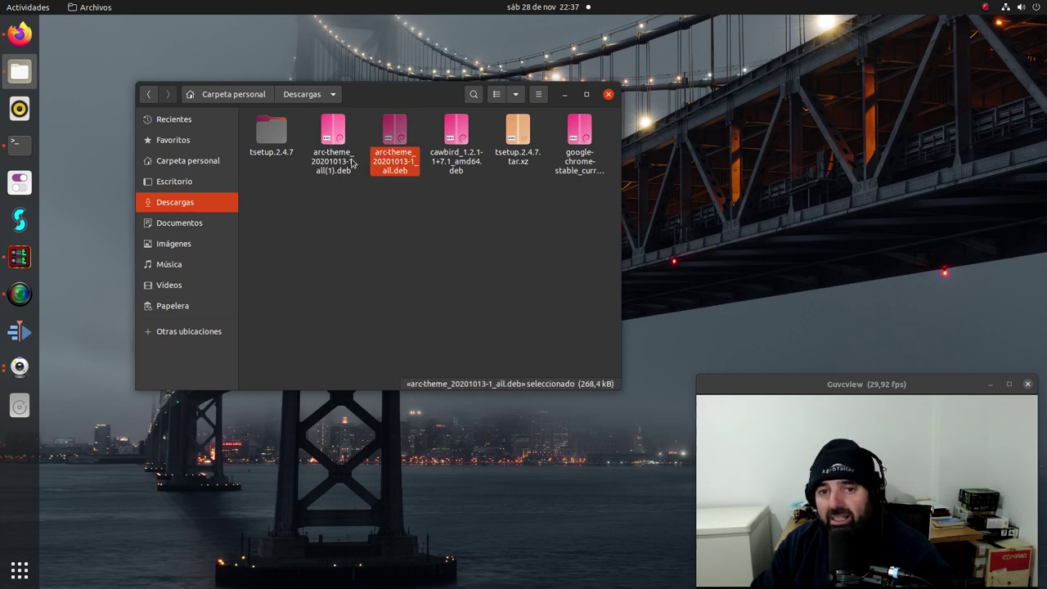
left_click(341, 146)
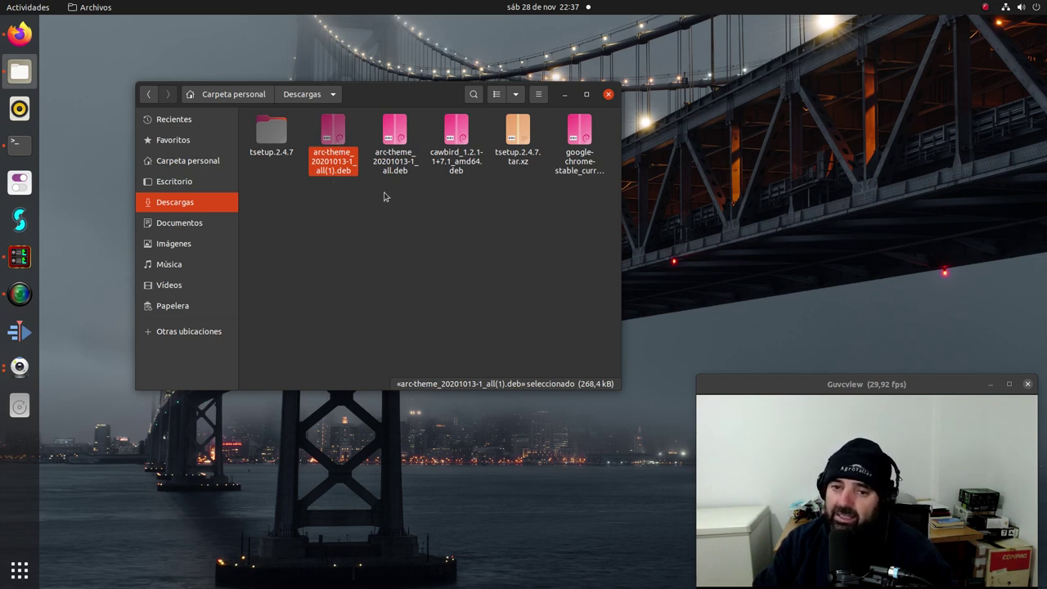
left_click(395, 135)
left_click(348, 138)
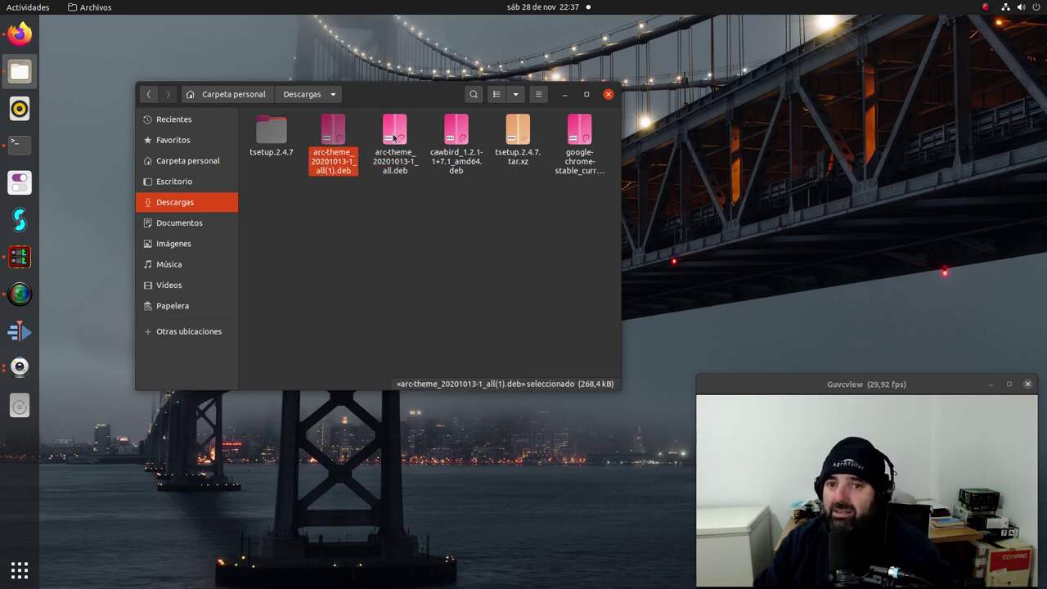
left_click(395, 136)
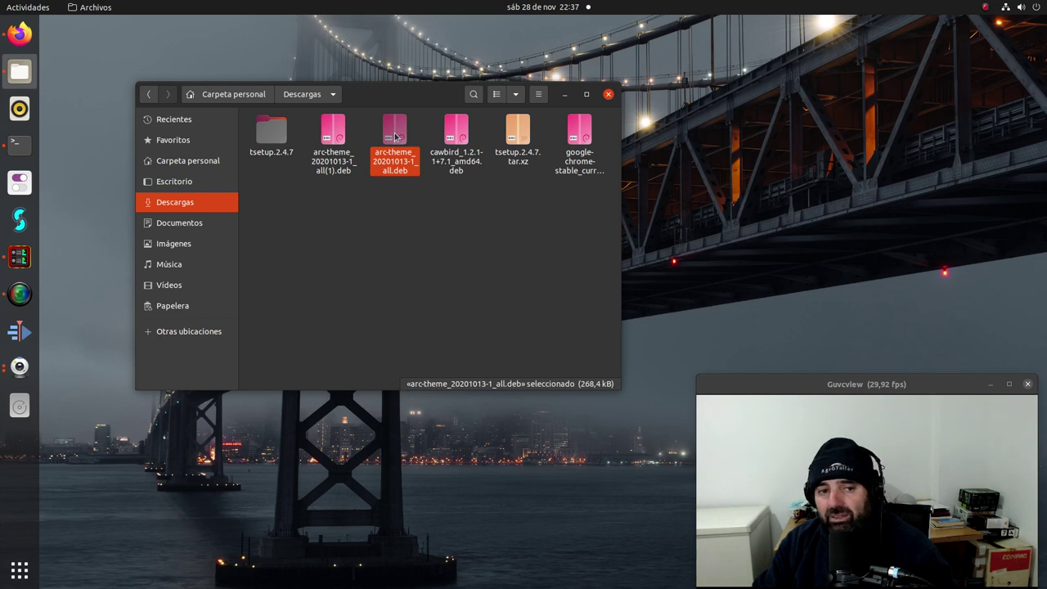
- Switch to the Terminal, enlarge its window and run "sudo apt install gdebi", entering the account password
left_click(19, 143)
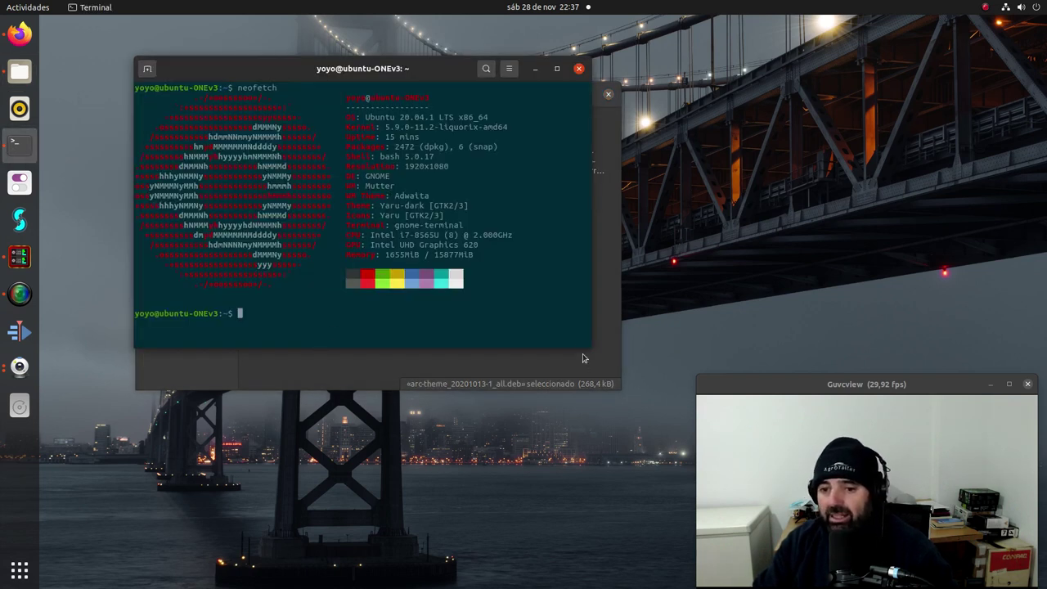
left_click_drag(589, 346, 904, 386)
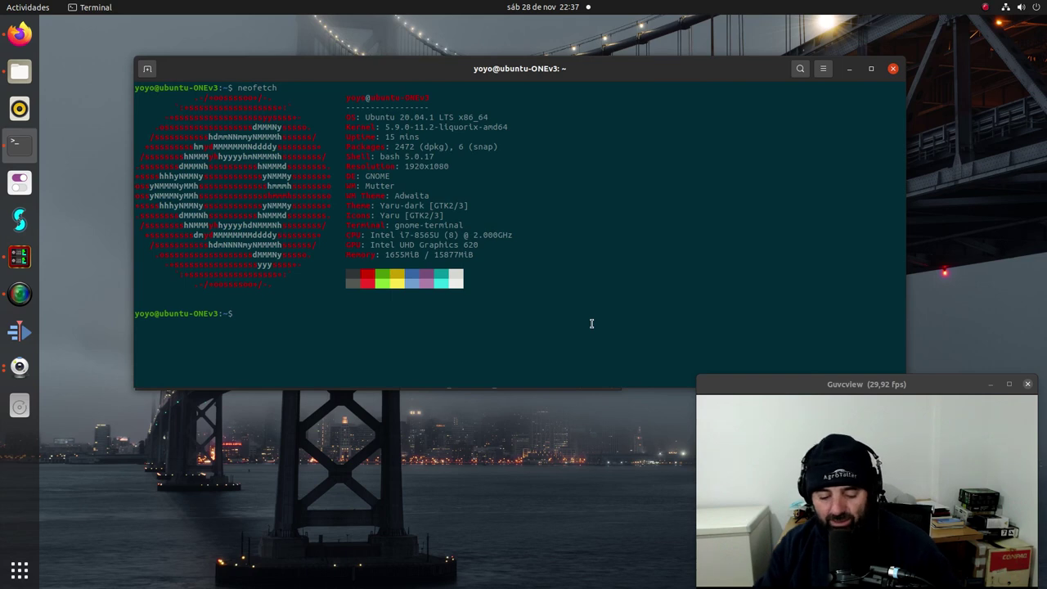
type("sudo ap")
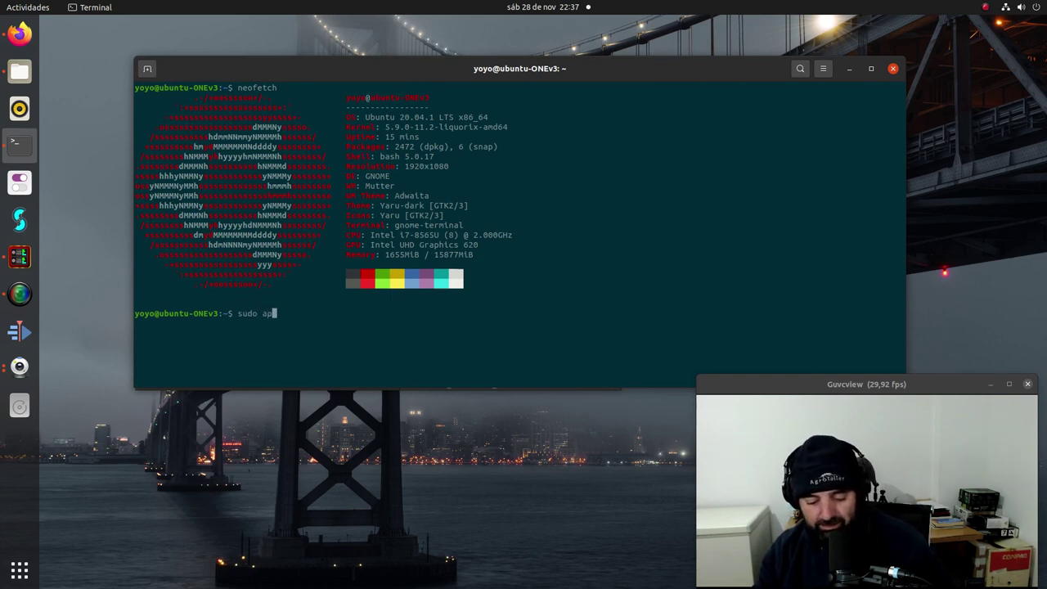
type("t install ")
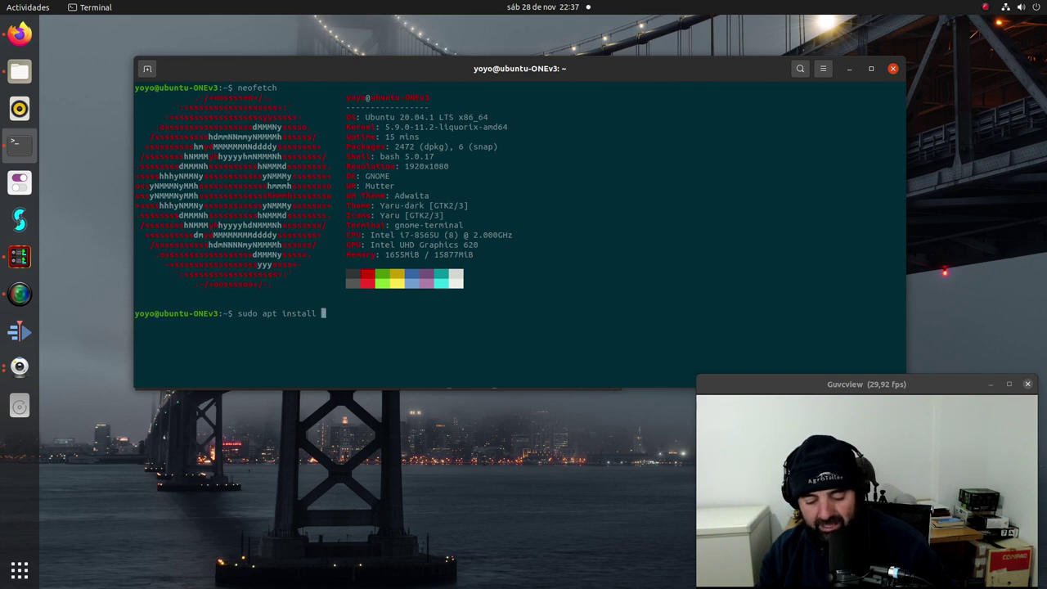
type("gdebi")
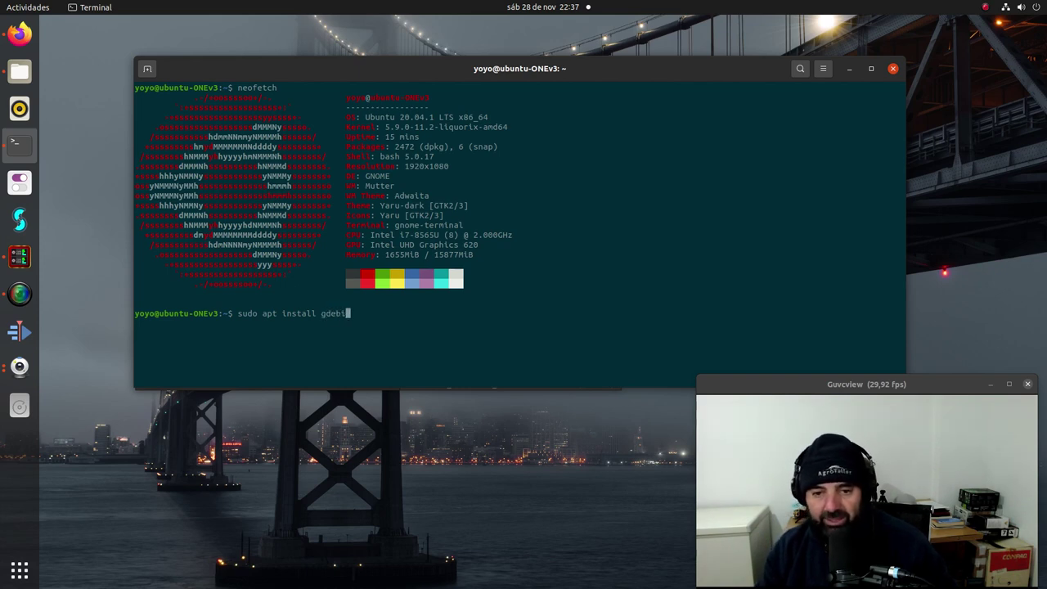
key("Return")
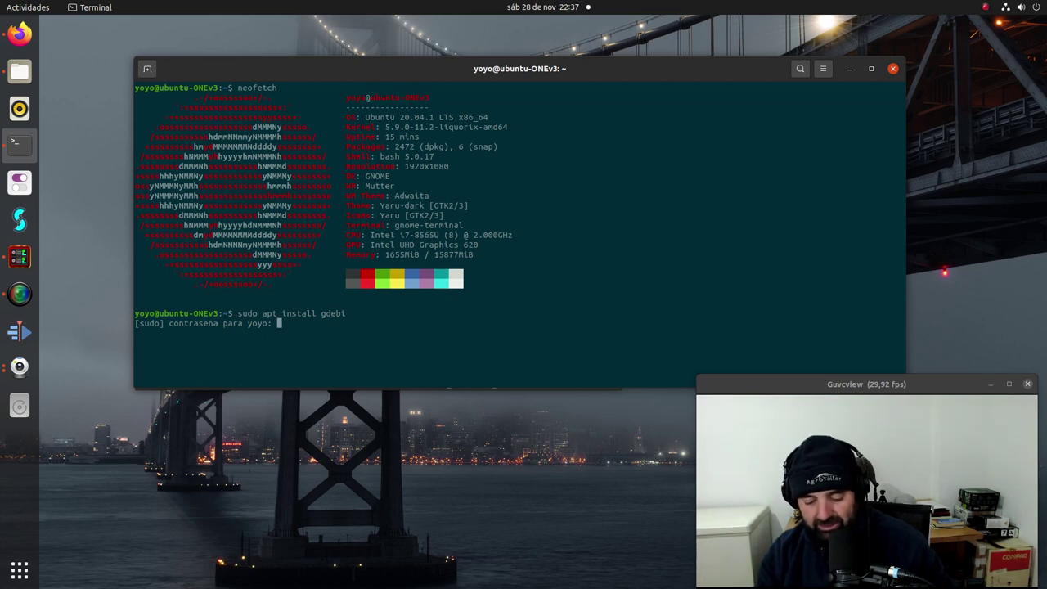
key("Return")
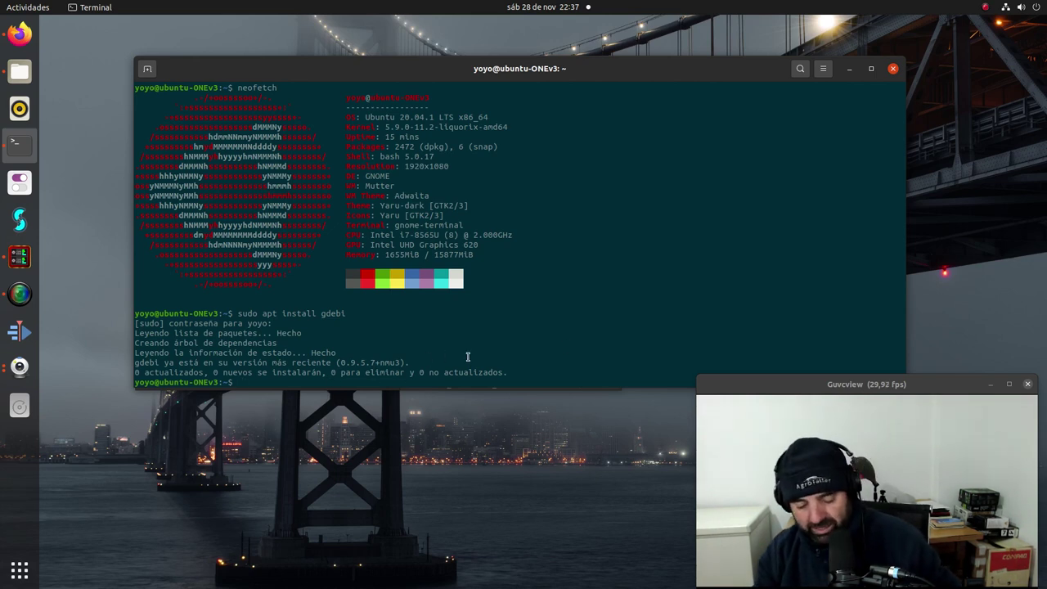
- Install arc-theme_20201013-1_all.deb from the Descargas folder in the terminal with "sudo dpkg -i", inserting the file's path from Files
type("sudo ")
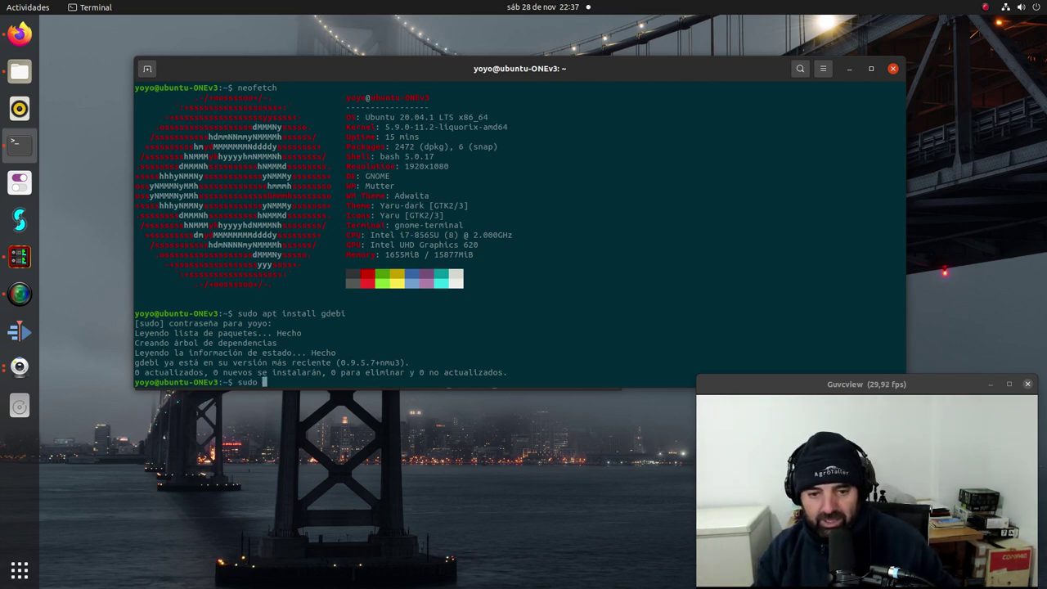
type("dpkg -")
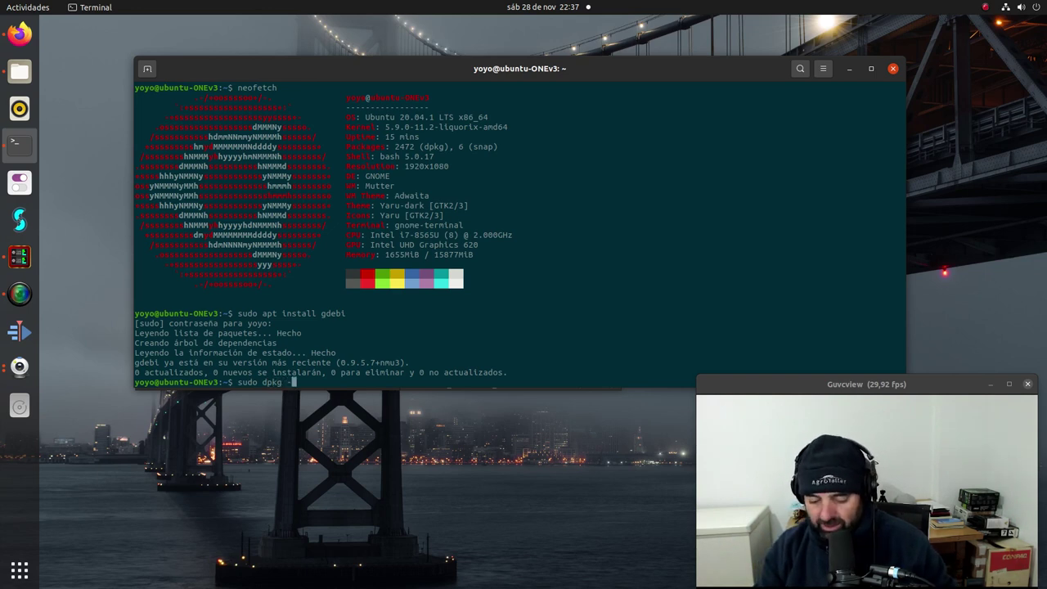
type("i")
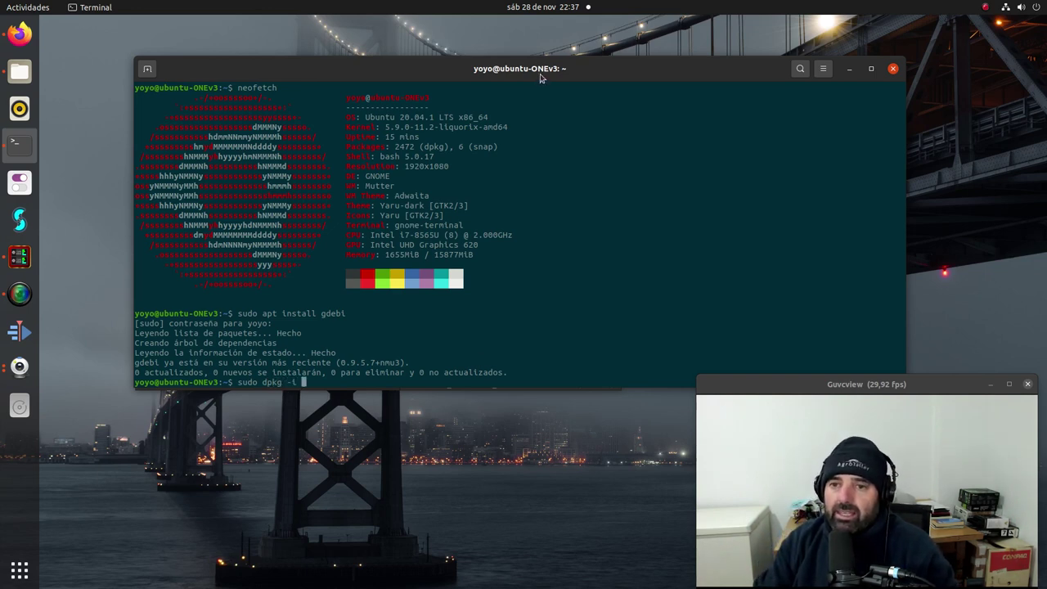
left_click_drag(540, 77, 507, 162)
left_click_drag(444, 93, 719, 46)
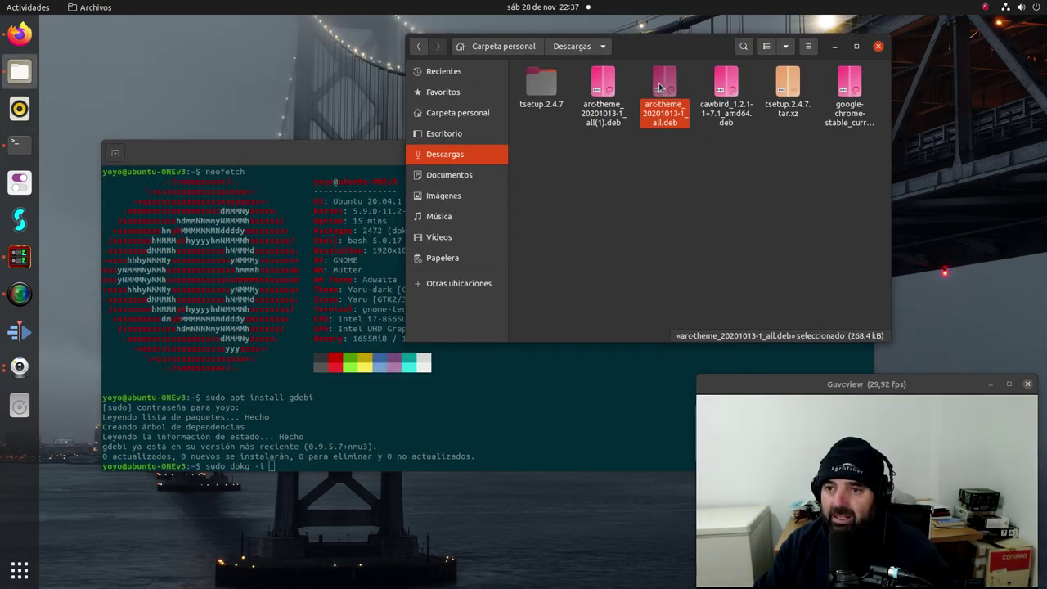
left_click_drag(659, 87, 501, 406)
left_click(585, 401)
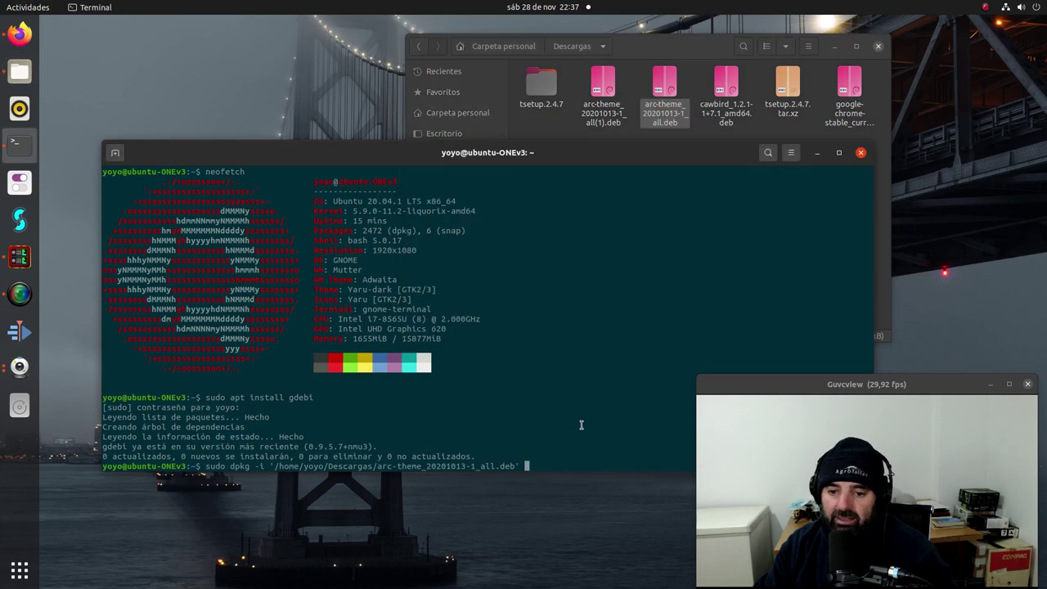
left_click_drag(435, 152, 416, 77)
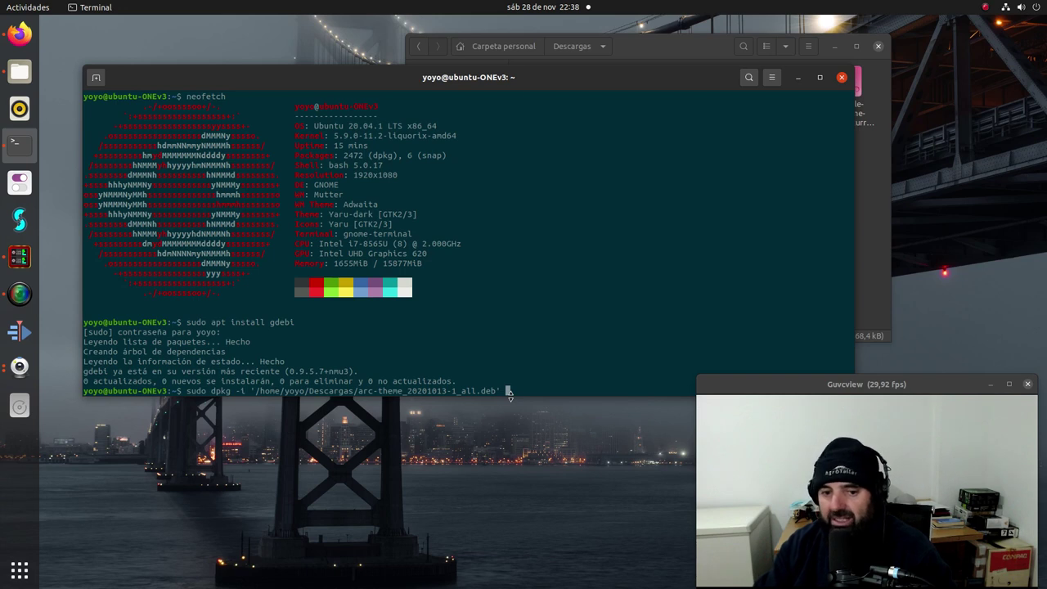
key("Return")
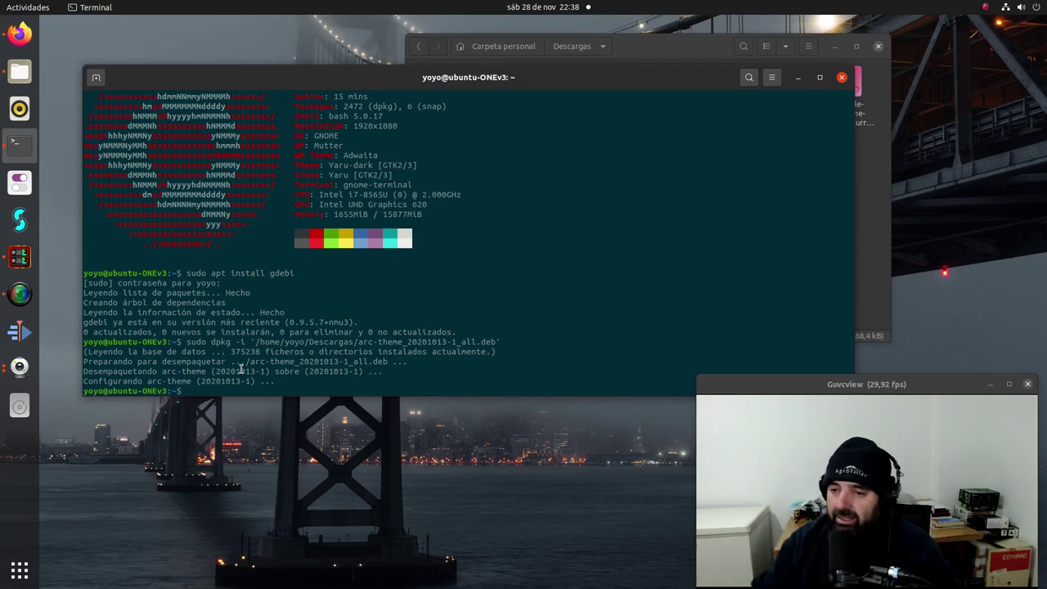
- Minimize the terminal, open arc-theme_20201013-1_all.deb with the GDebi package installer to view its install options, and close the installer
left_click(797, 77)
right_click(665, 98)
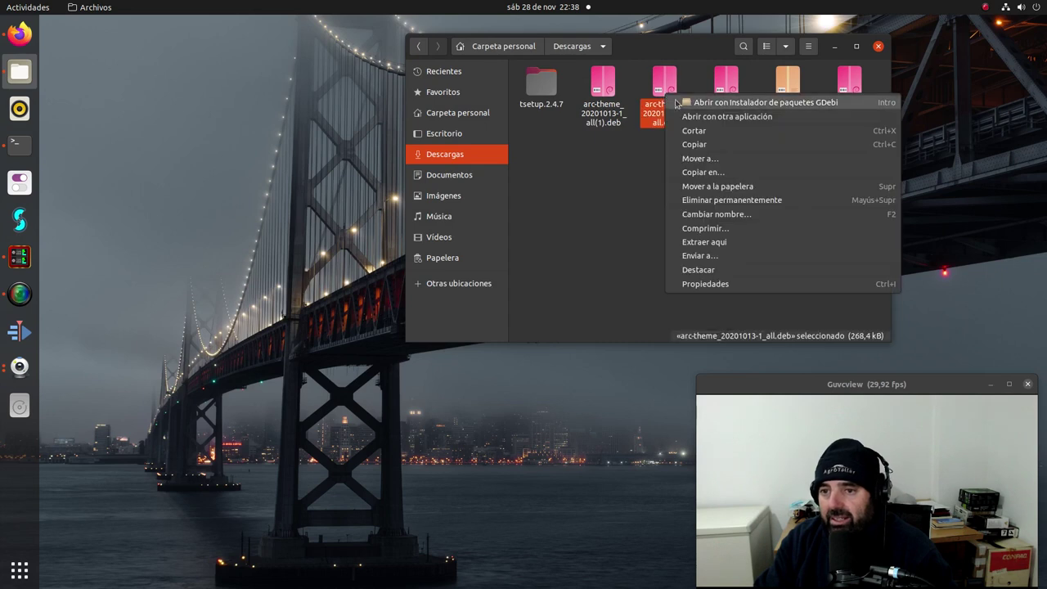
left_click(712, 103)
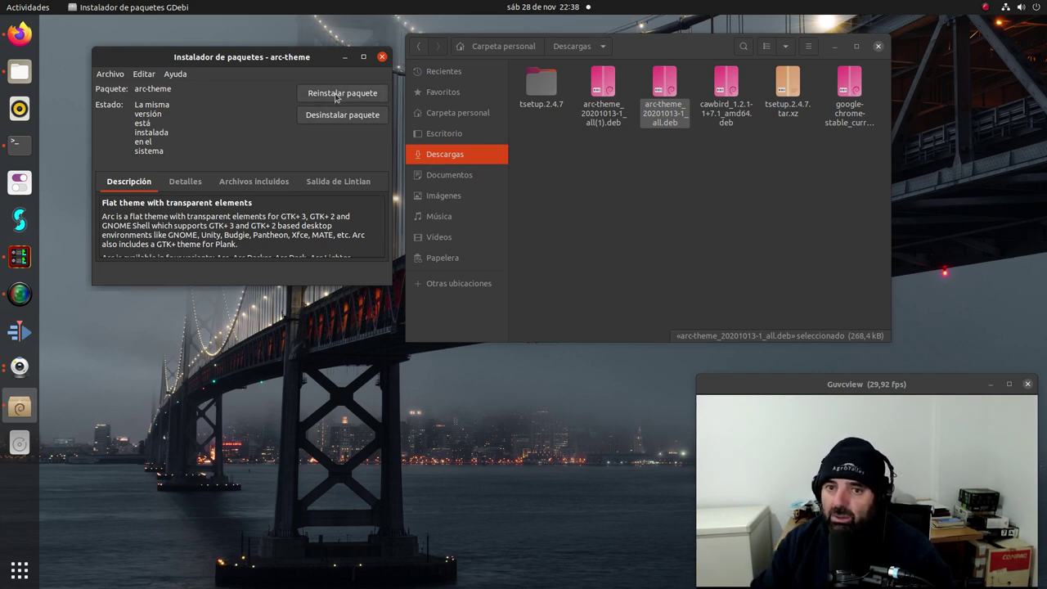
left_click(382, 56)
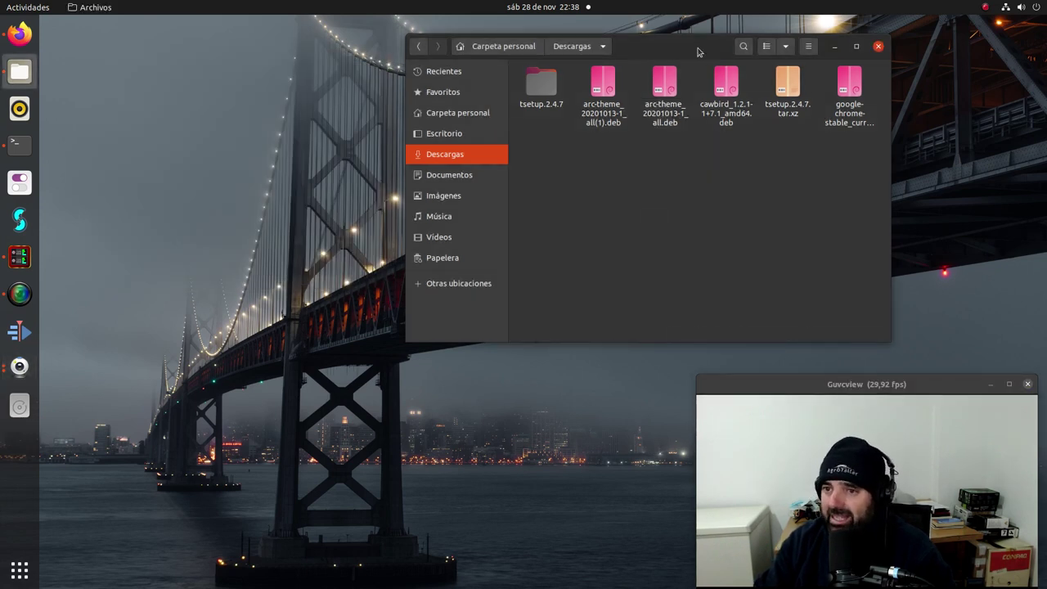
- Reposition the Files window, revisit the Debian arc-theme download page in Firefox, and return to the Descargas folder
left_click_drag(695, 49, 487, 65)
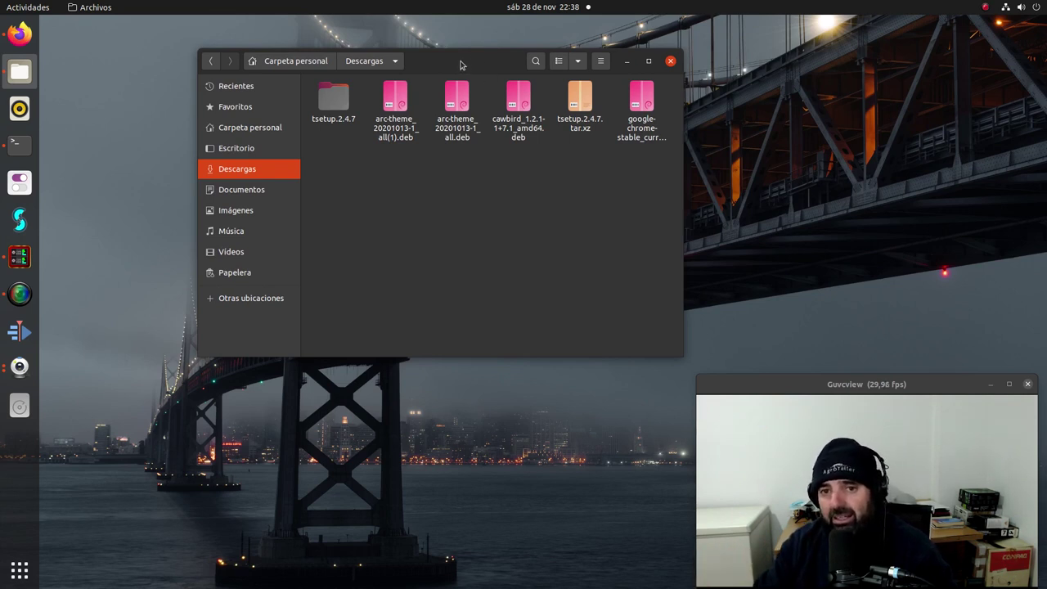
left_click_drag(461, 65, 394, 62)
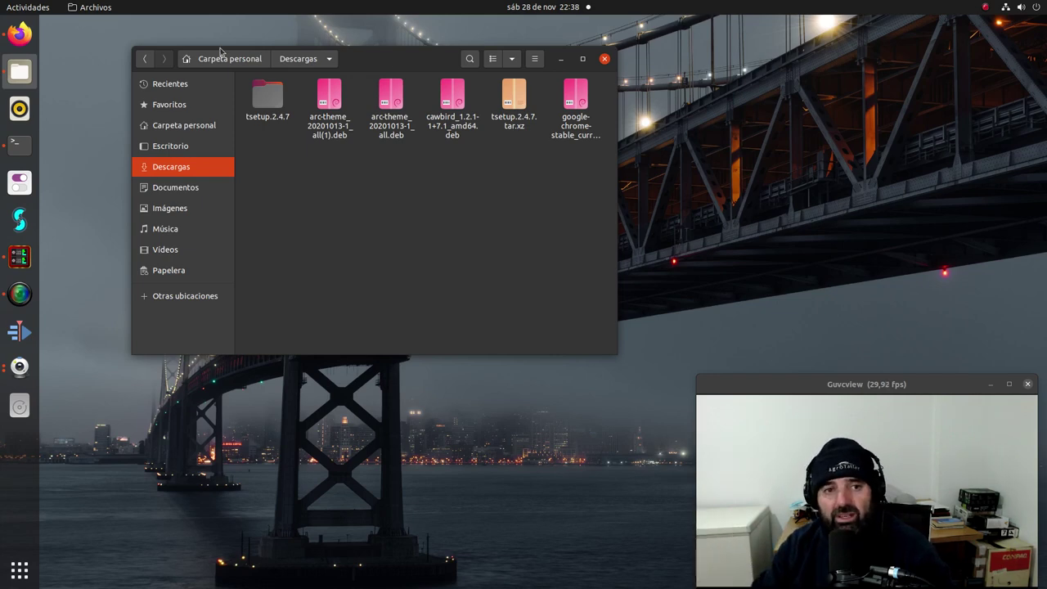
left_click(20, 33)
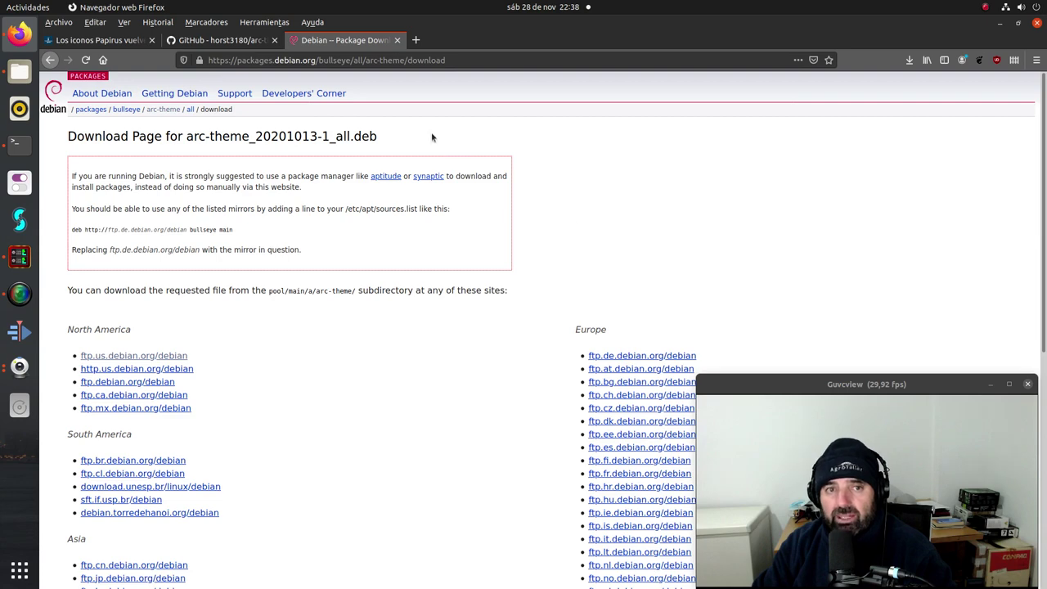
left_click(999, 23)
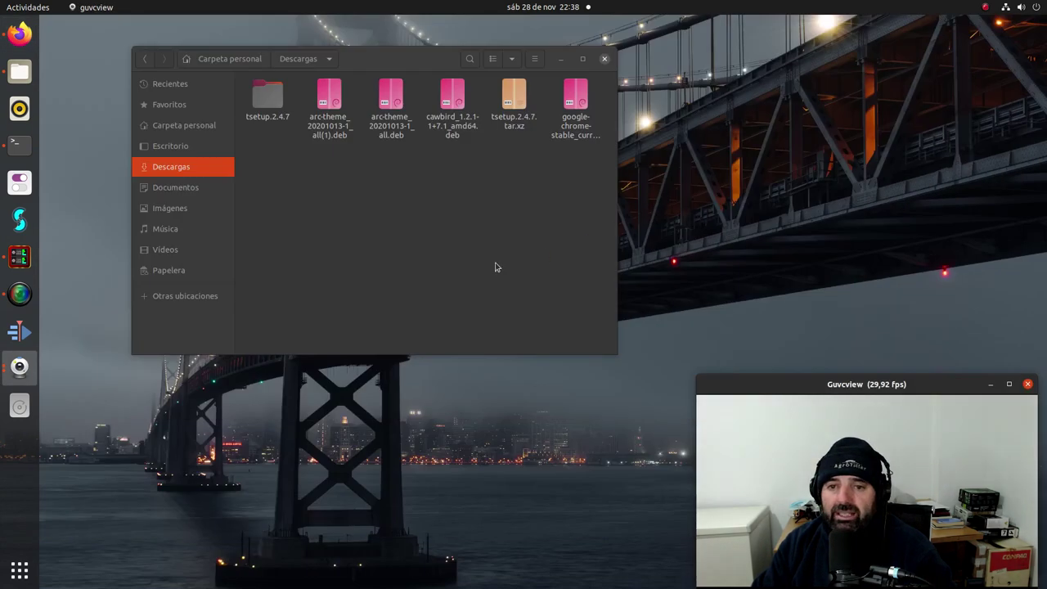
left_click(397, 257)
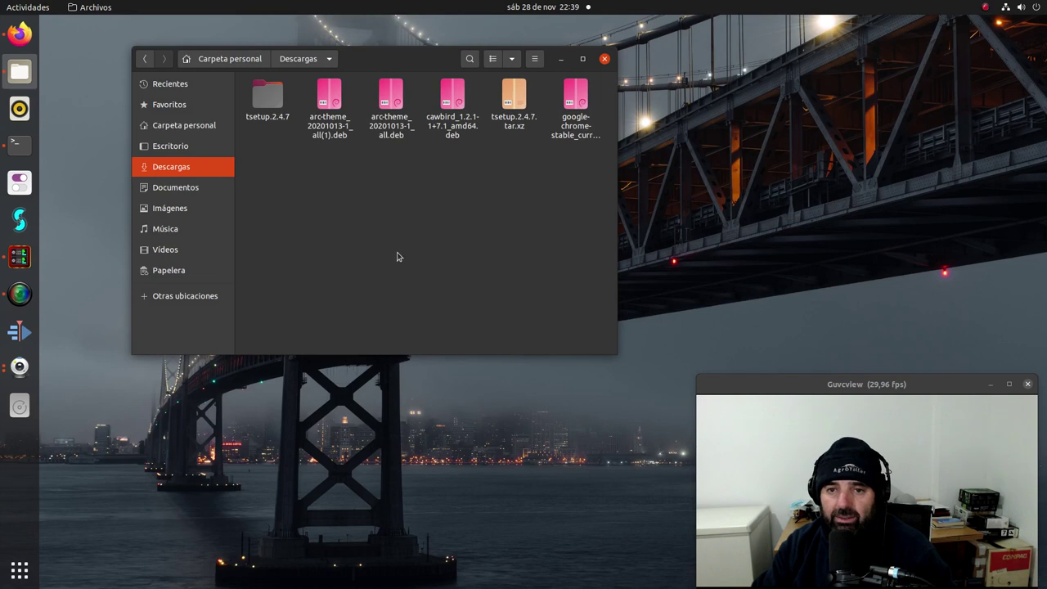
- Minimize the Files window and open Retoques, moving its window away from the webcam view
left_click(560, 58)
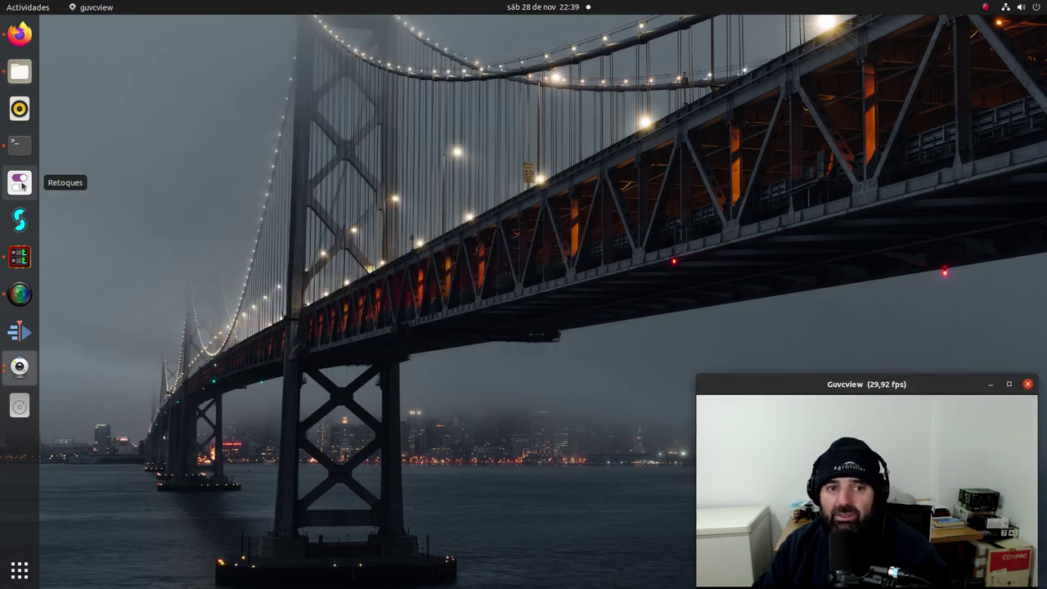
left_click(19, 184)
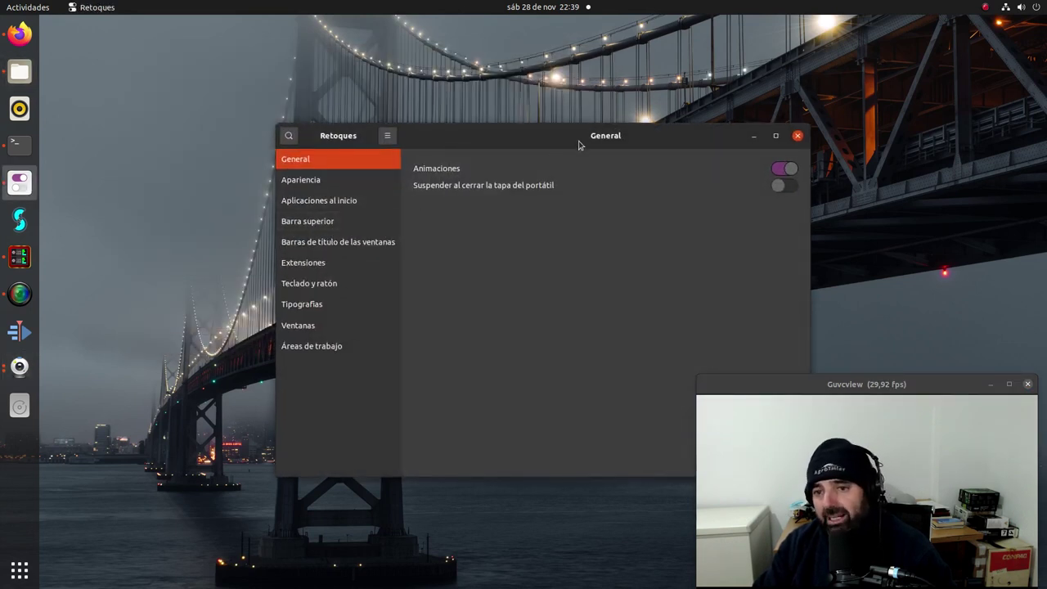
left_click_drag(580, 145, 486, 74)
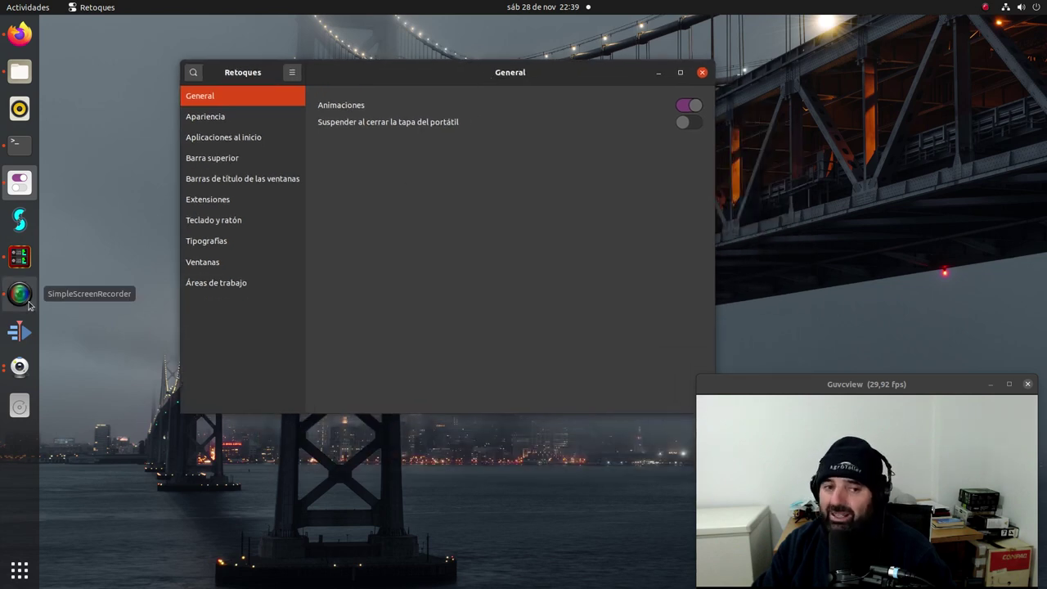
- Run "sudo apt install gnome-tweaks" in the Terminal and minimize the terminal window
left_click(20, 145)
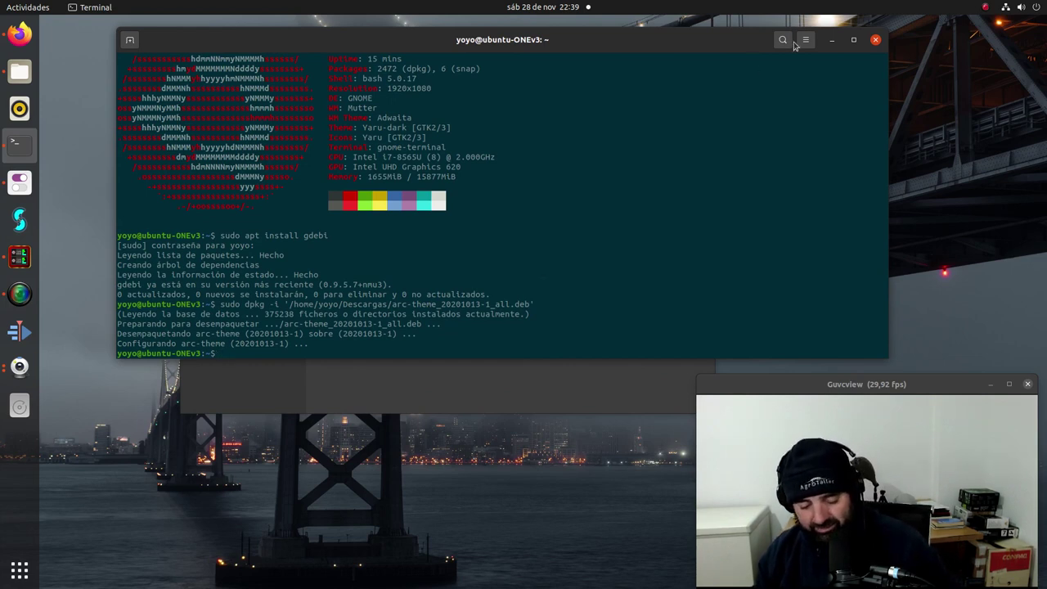
type("sudo")
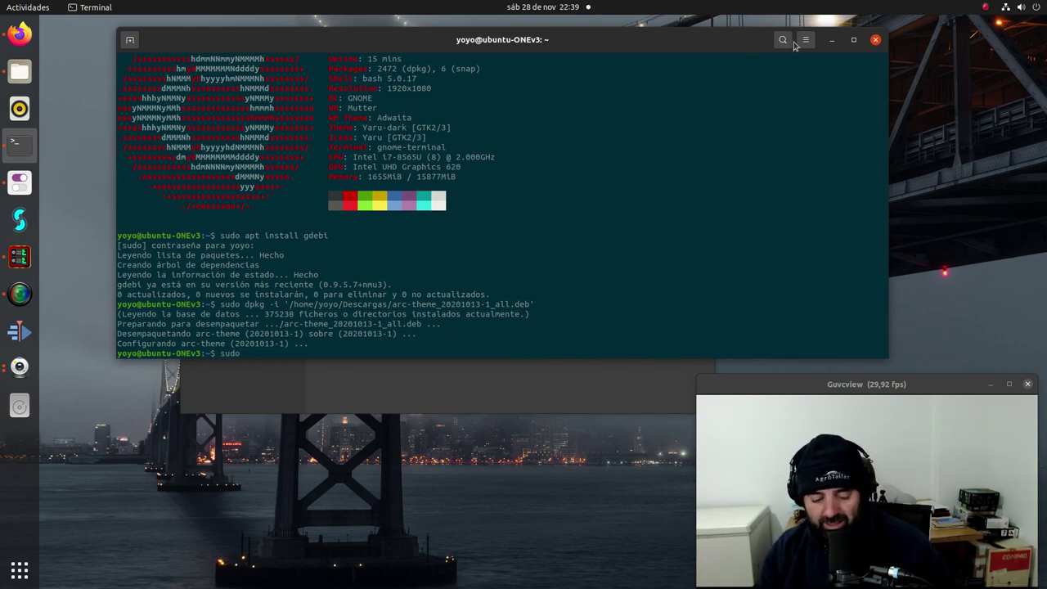
type(" apt insta")
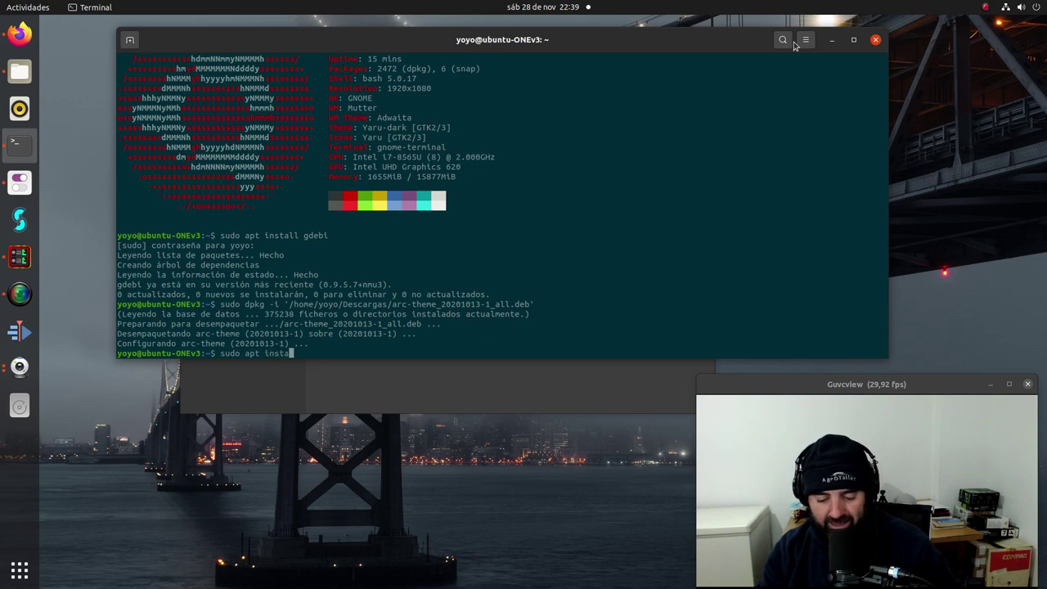
type("ll gno")
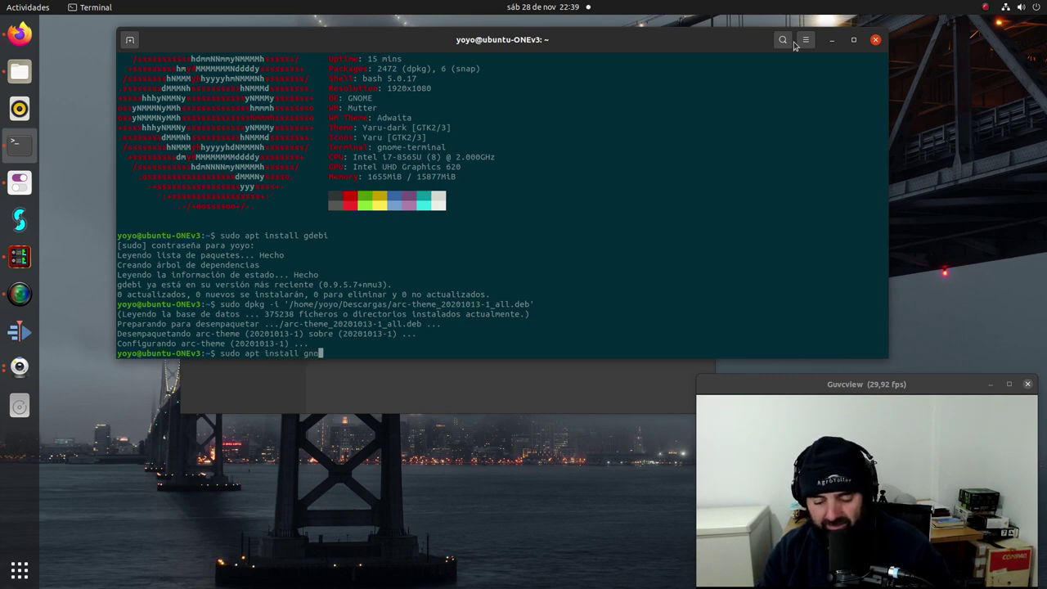
type("me-t")
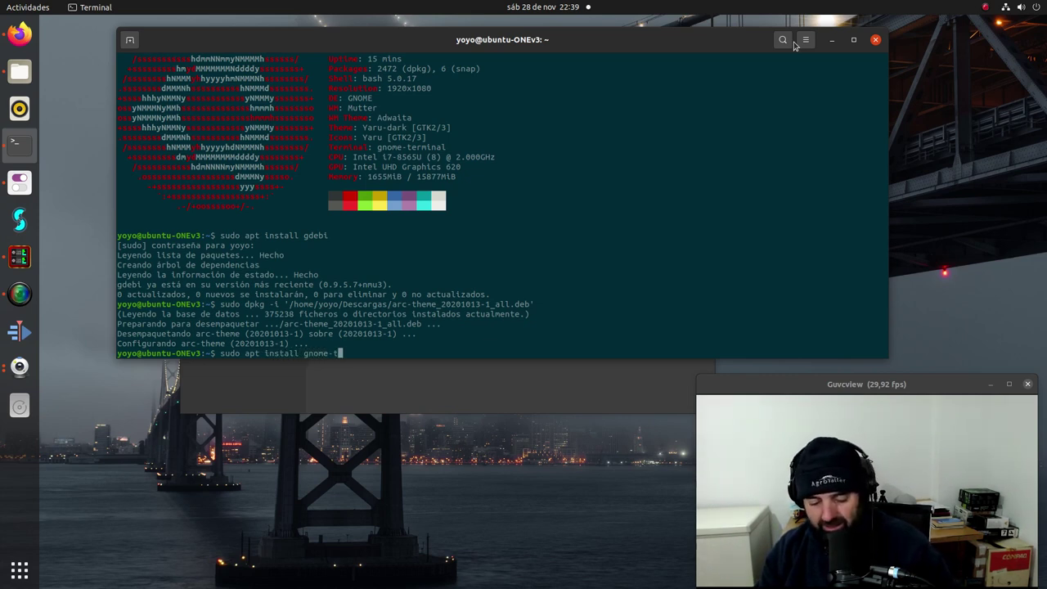
type("weaks")
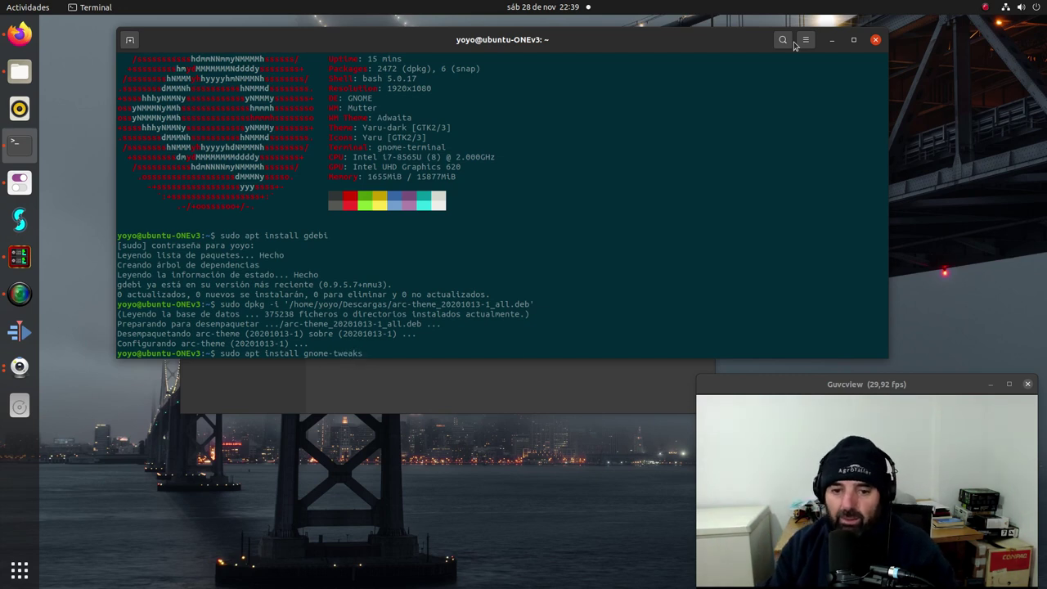
key("Return")
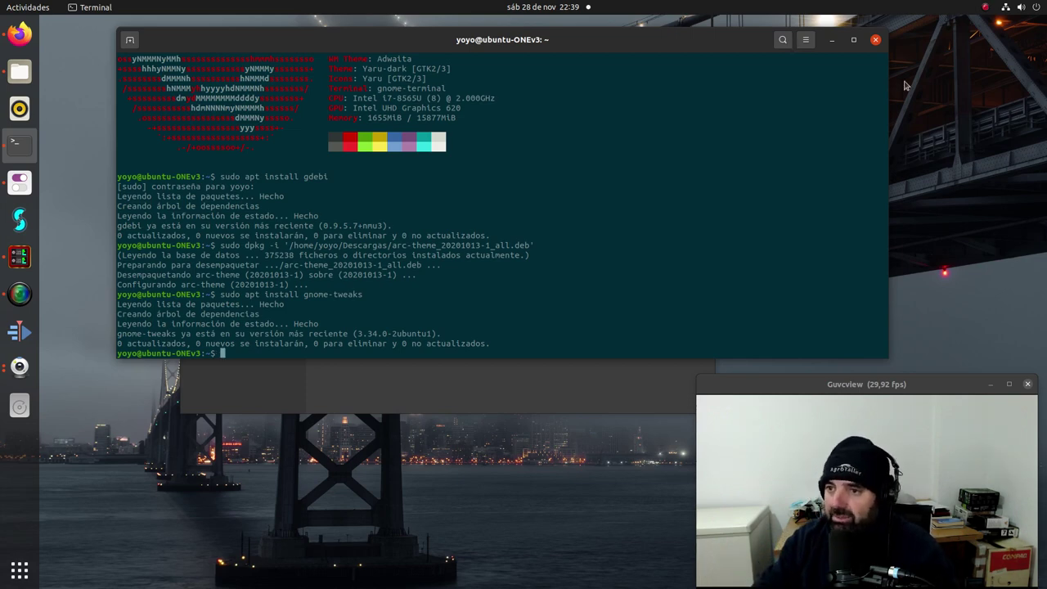
left_click(831, 39)
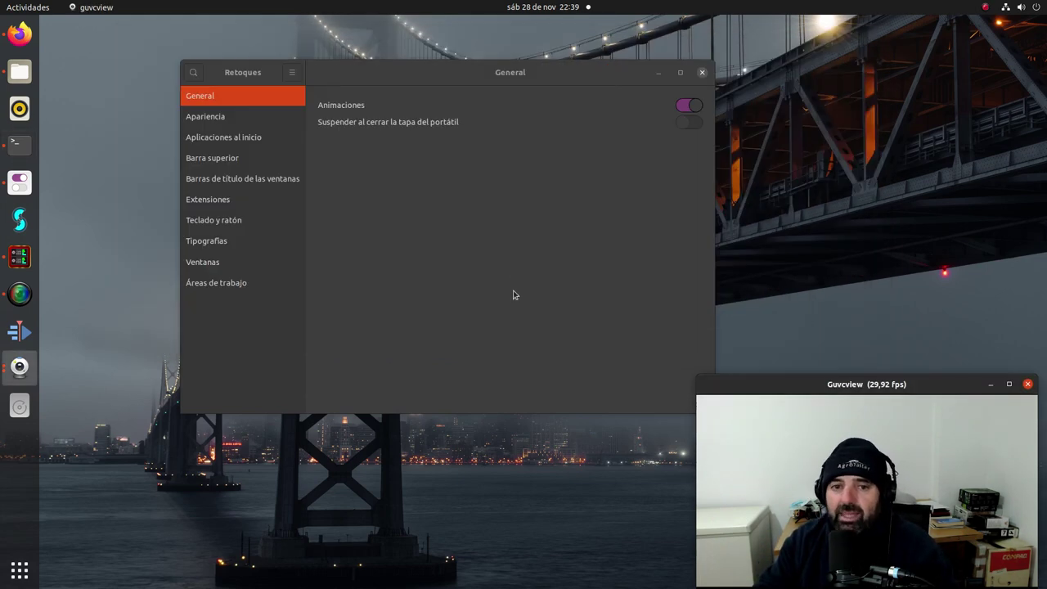
- In the Apariencia settings of Retoques, set the Aplicaciones theme to Arc-Dark
left_click(428, 78)
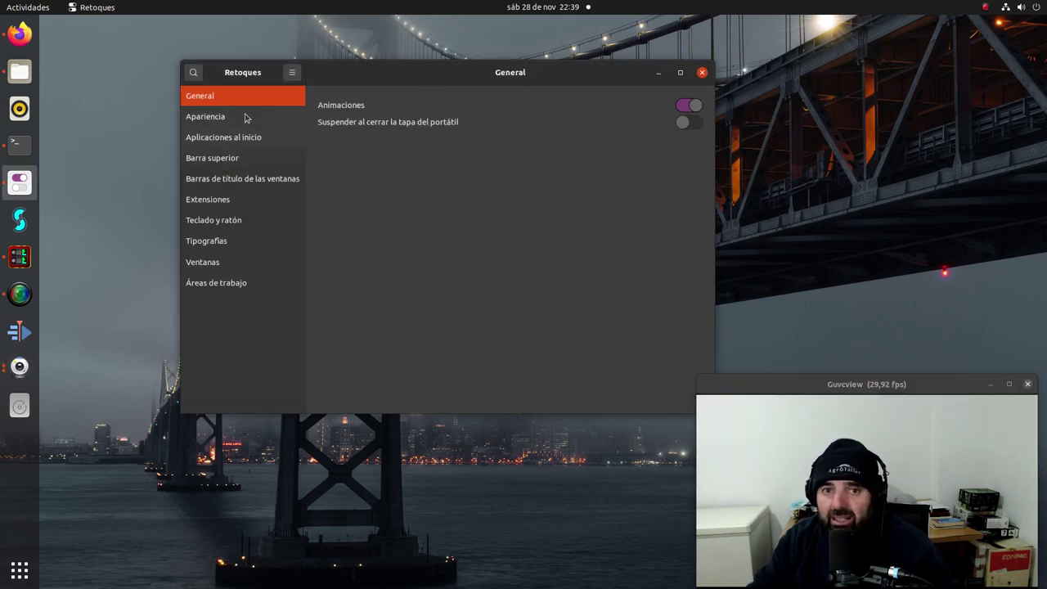
left_click_drag(426, 76, 371, 69)
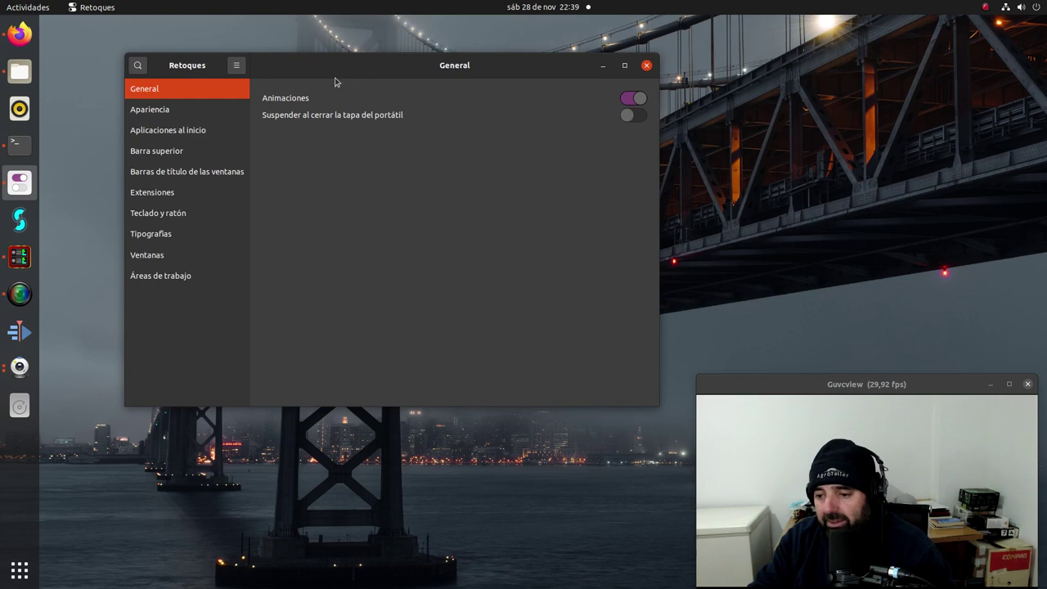
left_click(168, 113)
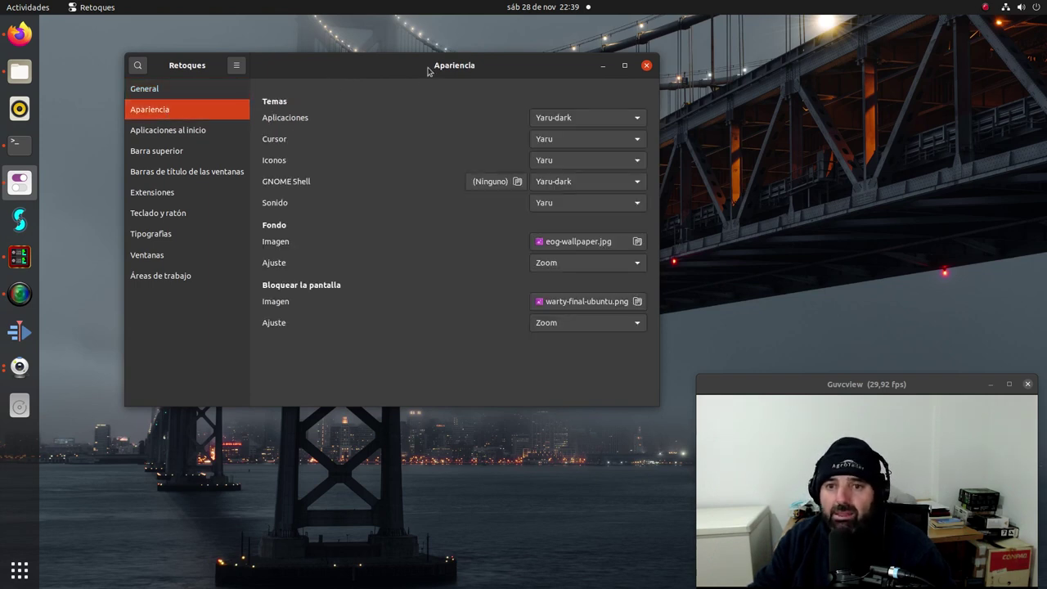
left_click_drag(430, 71, 363, 56)
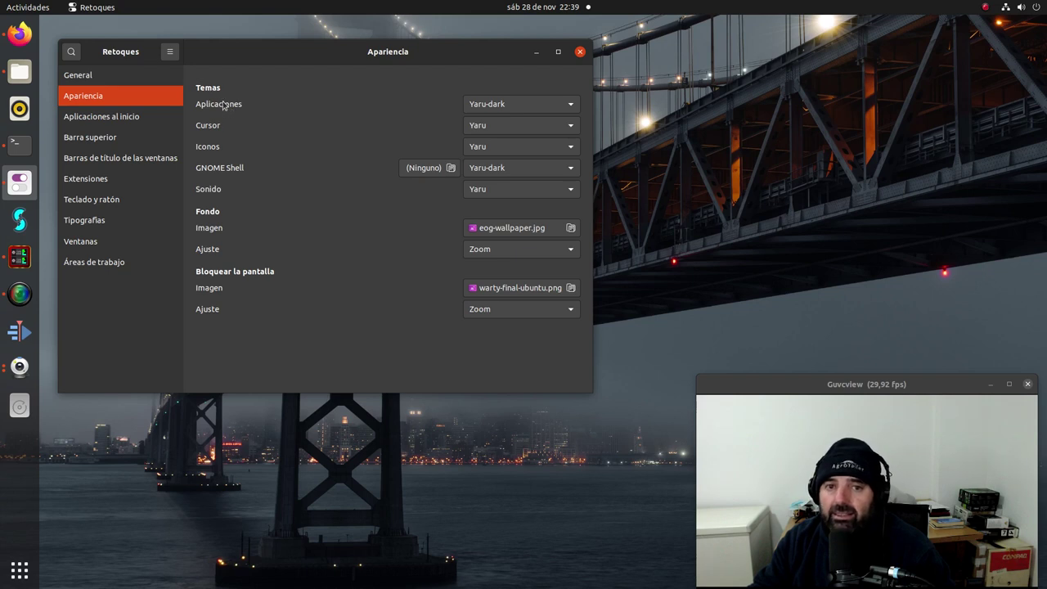
left_click_drag(460, 58, 508, 70)
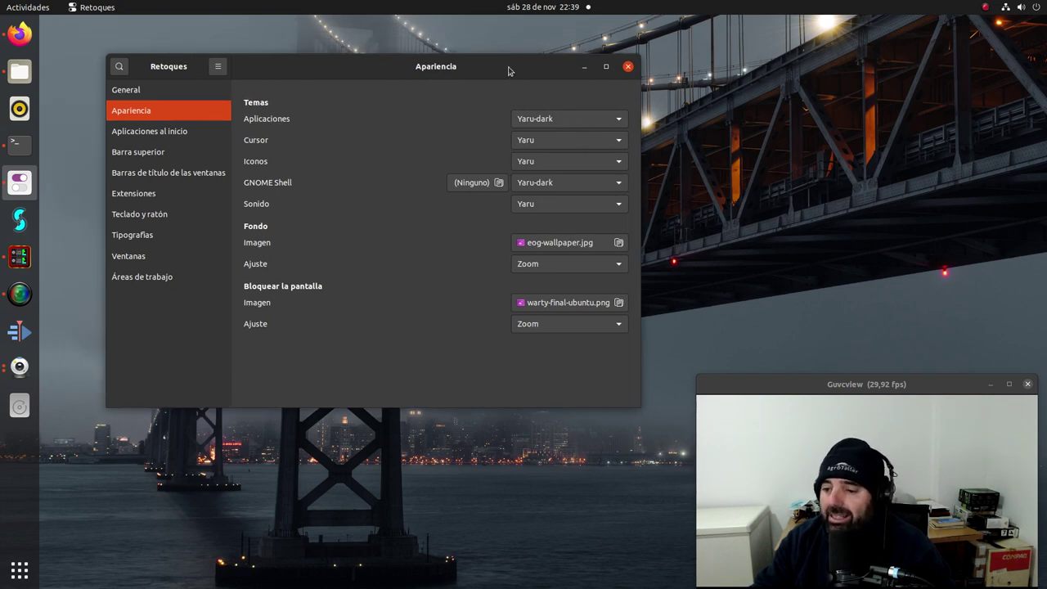
left_click(545, 121)
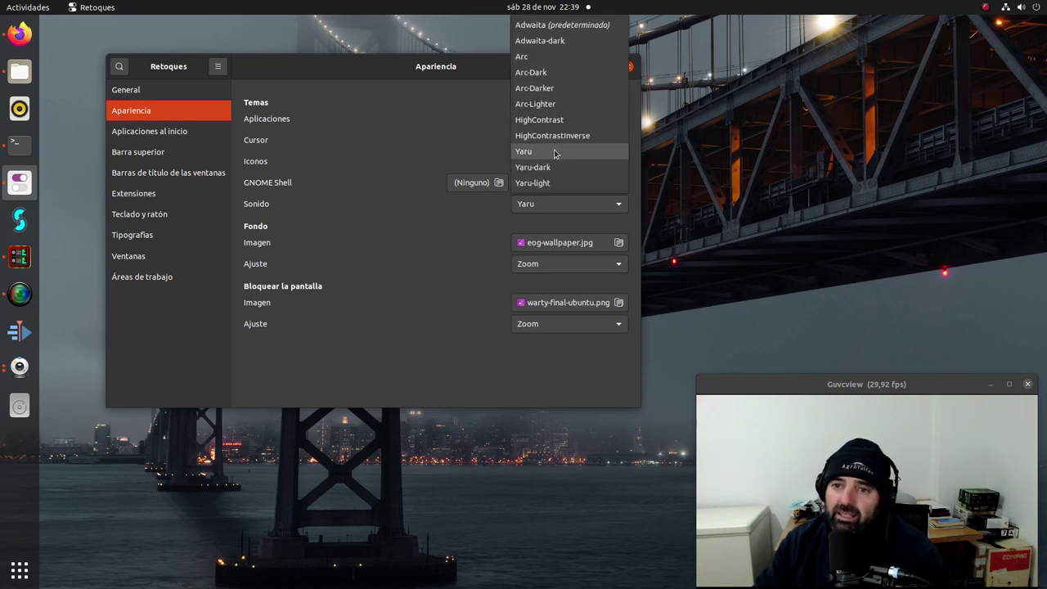
left_click(564, 77)
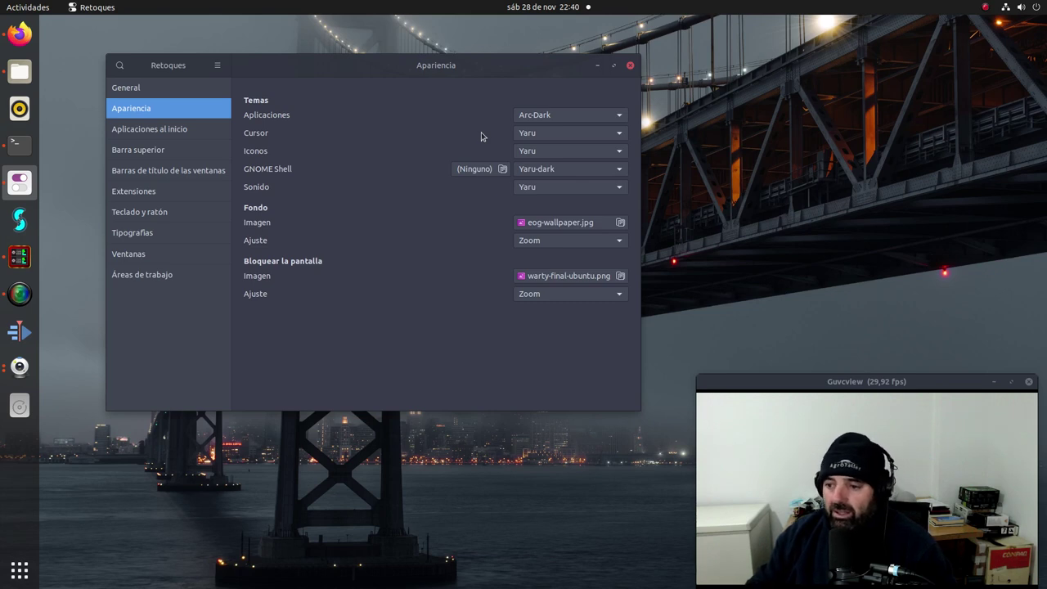
- Widen the Guvcview webcam window slightly and reposition it and the Retoques window so they do not overlap
left_click_drag(432, 65, 405, 60)
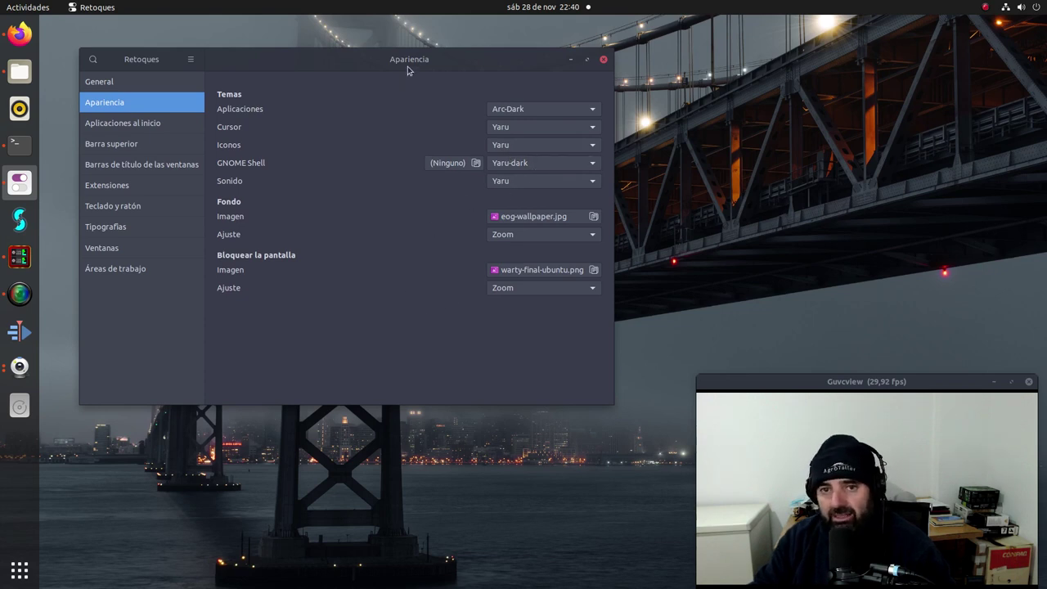
left_click_drag(407, 65, 449, 61)
left_click_drag(840, 378, 694, 247)
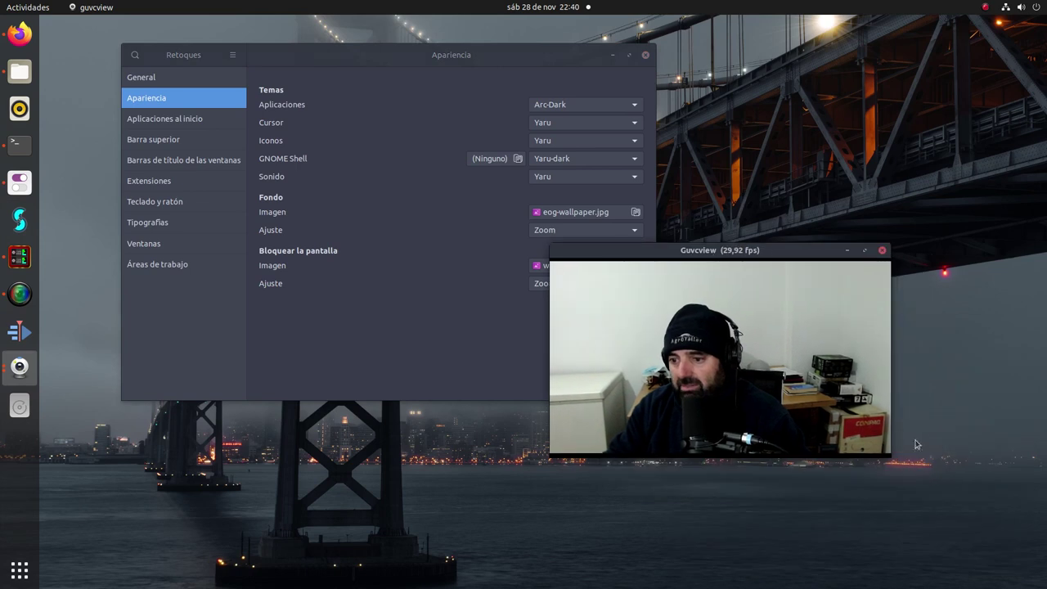
left_click_drag(889, 446, 891, 454)
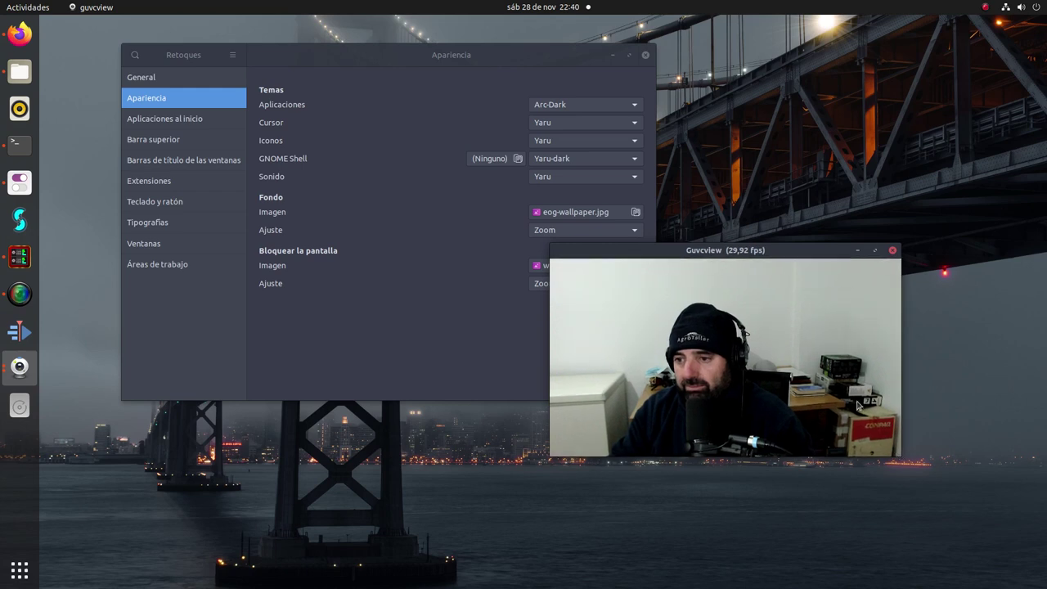
left_click_drag(746, 250, 891, 382)
left_click_drag(426, 57, 437, 63)
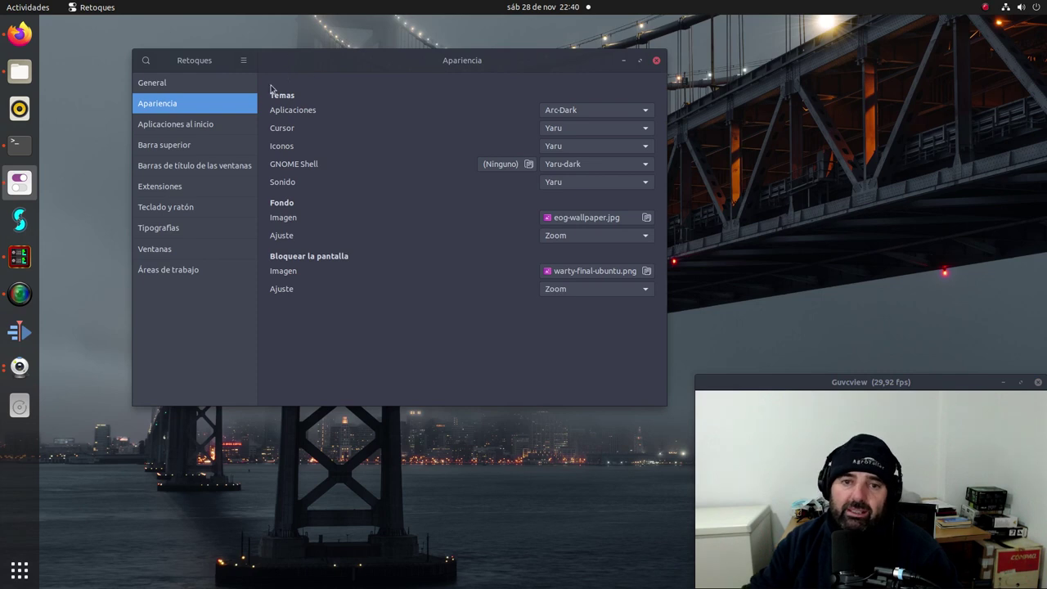
- Switch to Files to view the Carpeta personal folder with the new theme, repositioning its window and minimizing Retoques
left_click(20, 72)
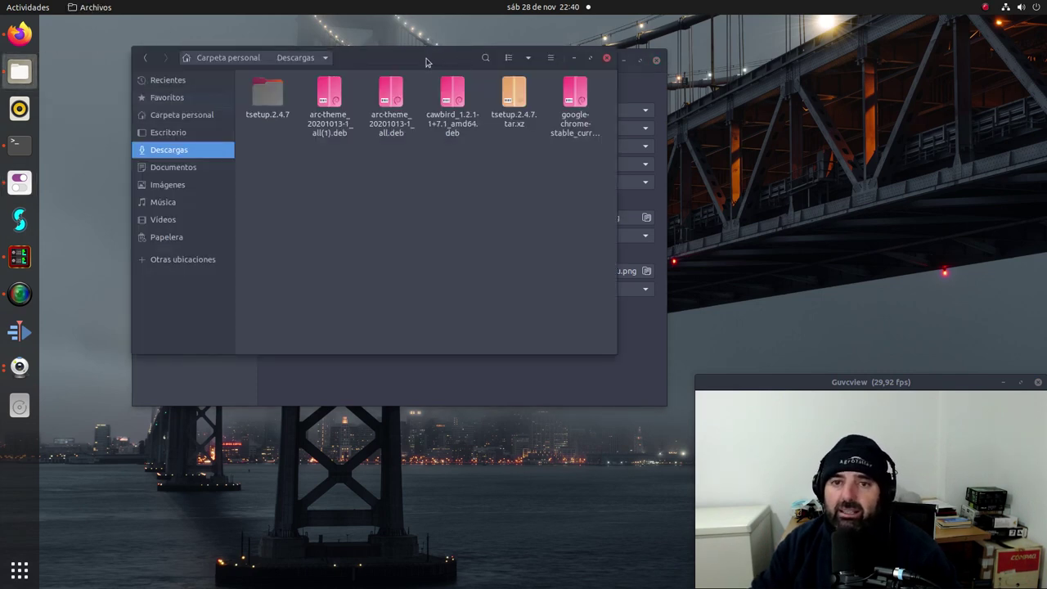
left_click_drag(426, 62, 515, 190)
left_click(284, 248)
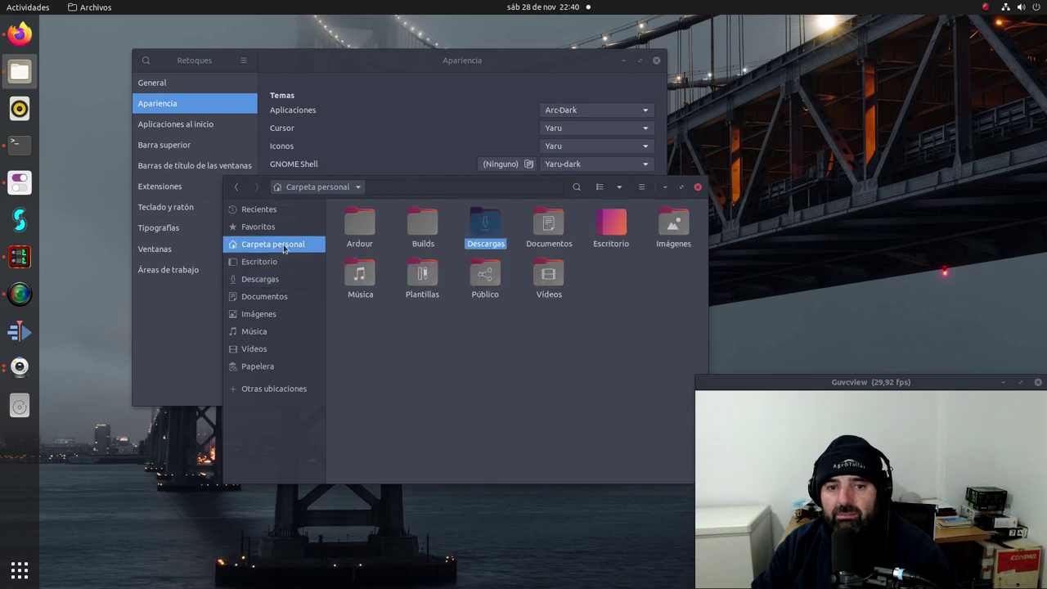
left_click_drag(560, 189, 496, 123)
left_click(499, 270)
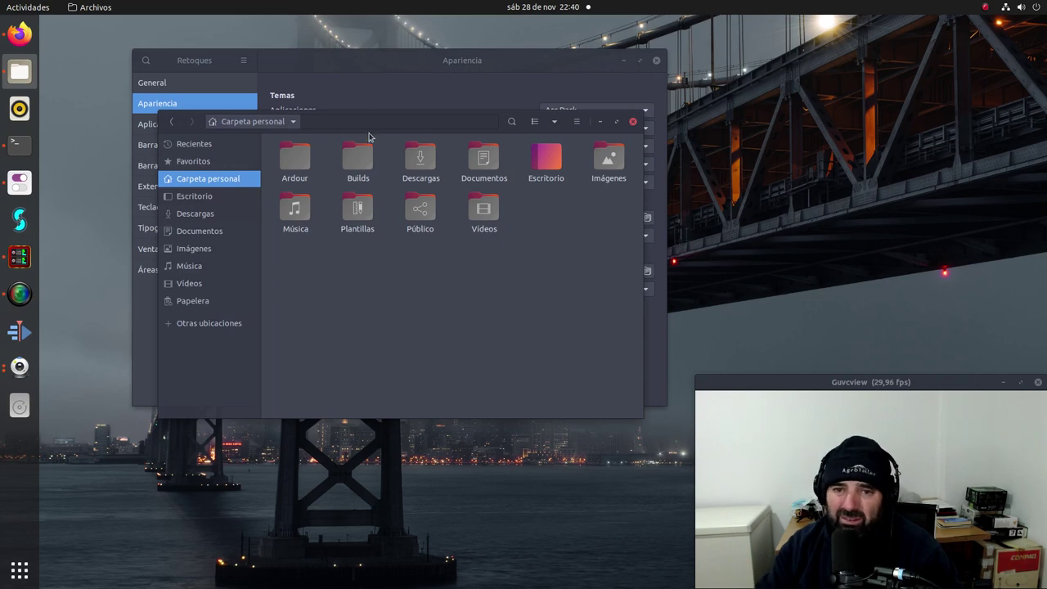
left_click_drag(368, 122, 408, 70)
left_click(622, 63)
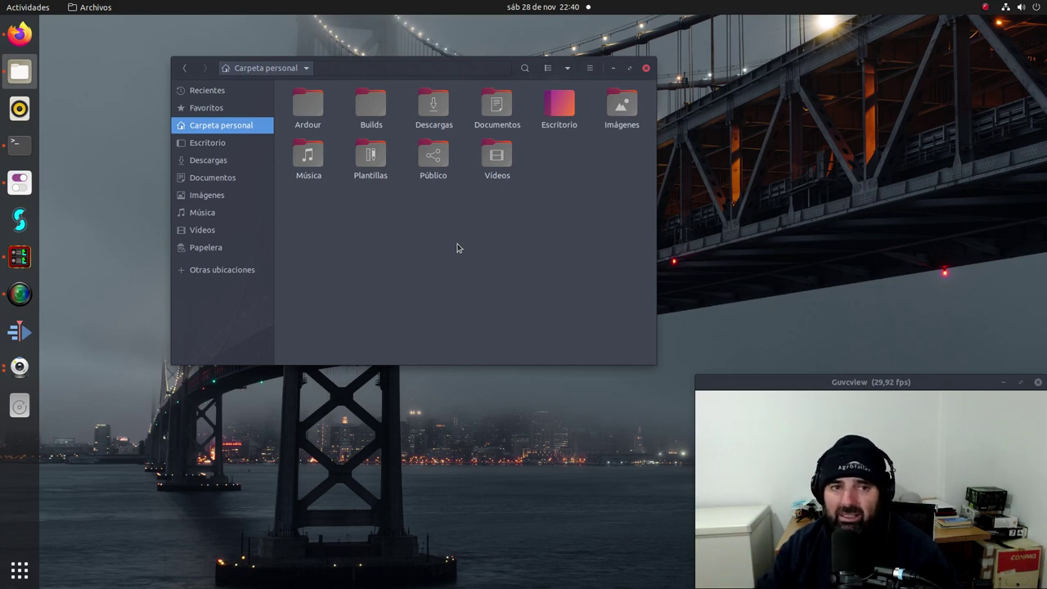
- Switch to Firefox, visit the Salmorejo Geek home page from the Papirus icons article, reveal its search field, and return to the article
left_click(20, 33)
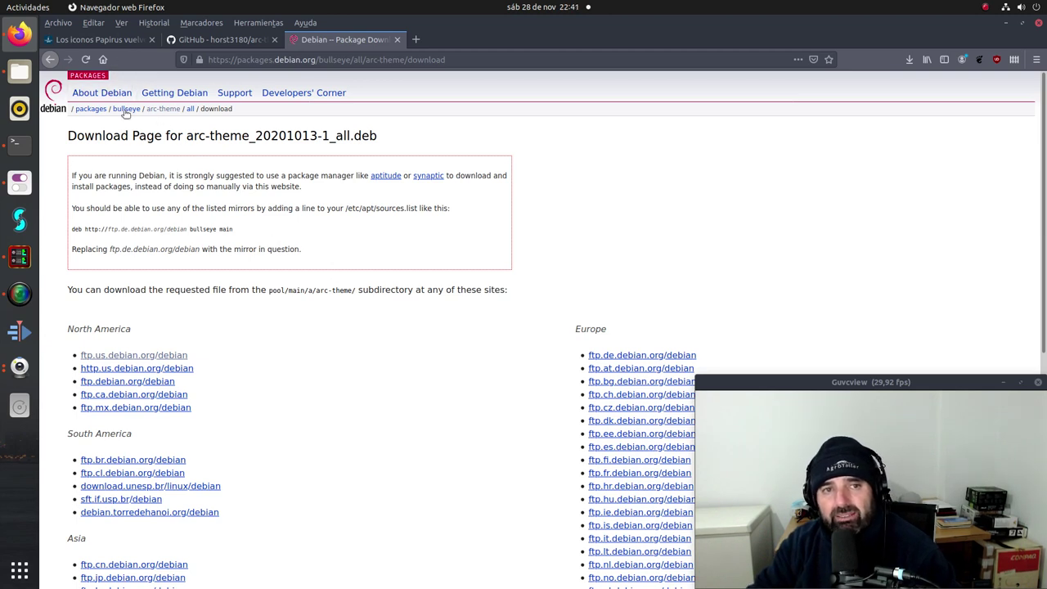
left_click(115, 42)
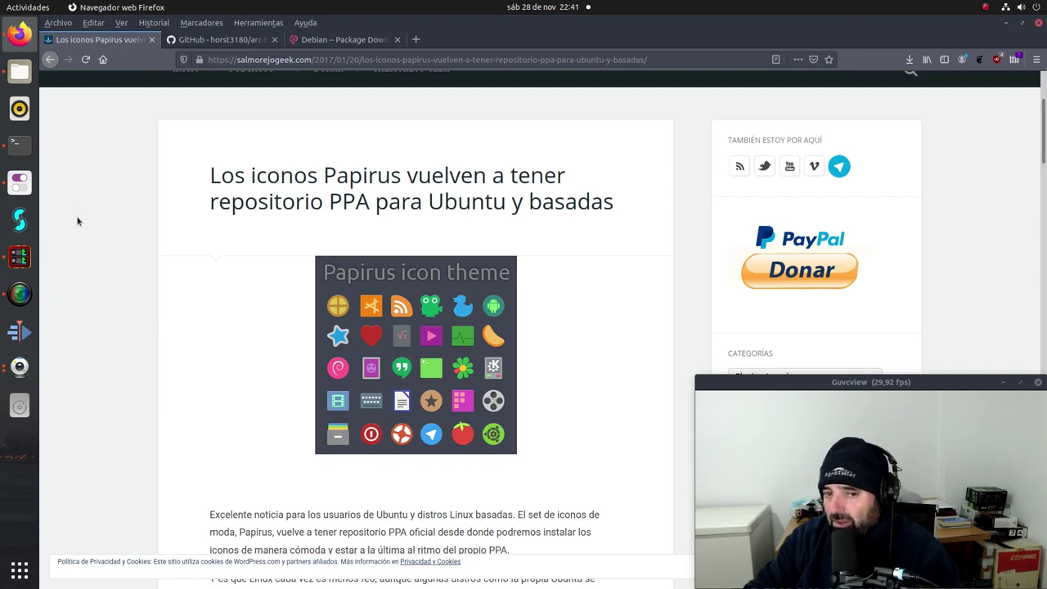
scroll(155, 230, "up", 3)
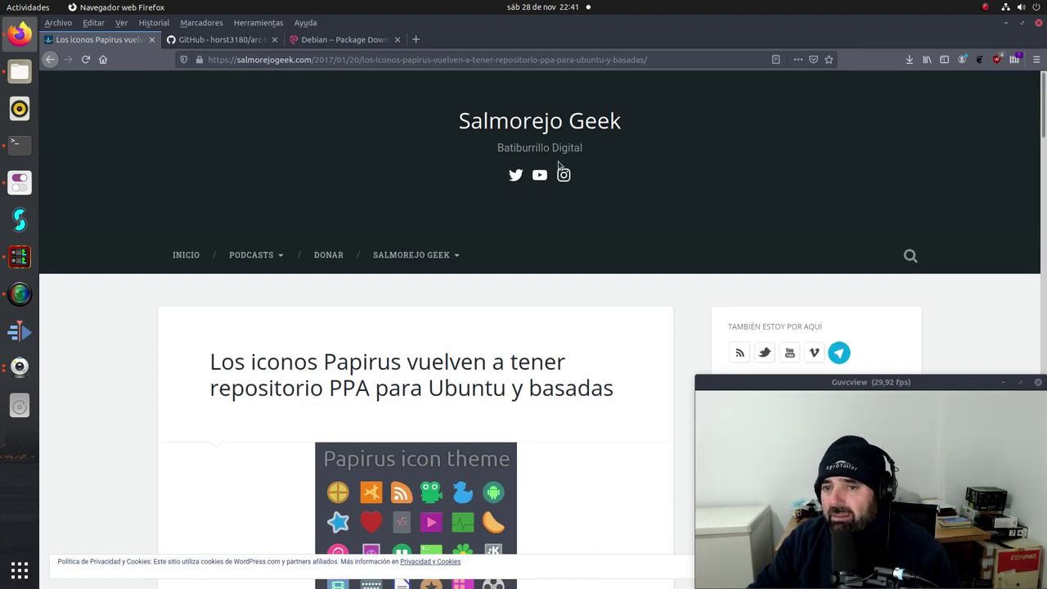
left_click(541, 123)
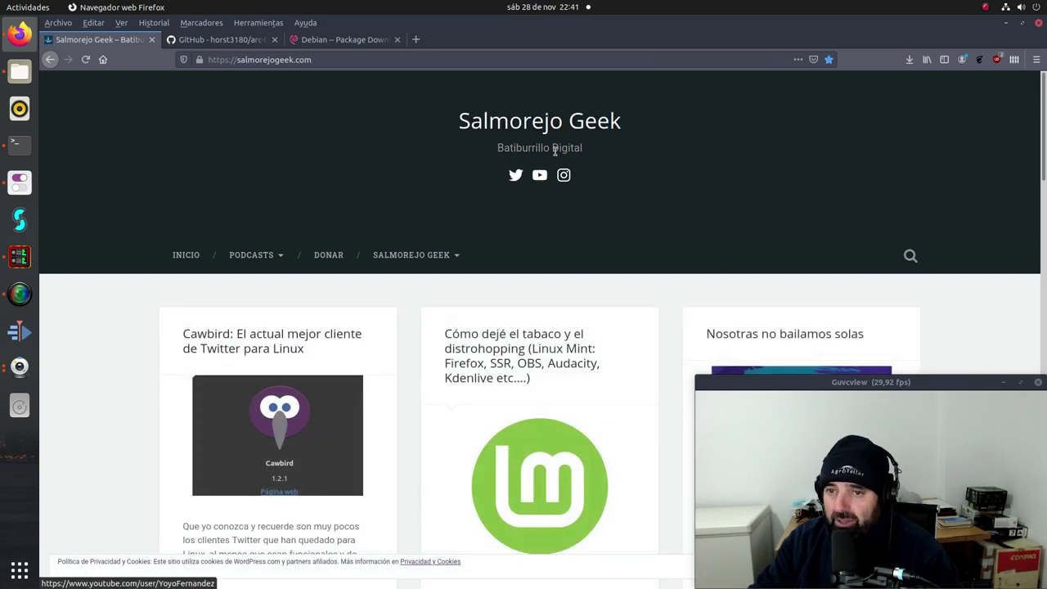
left_click(909, 258)
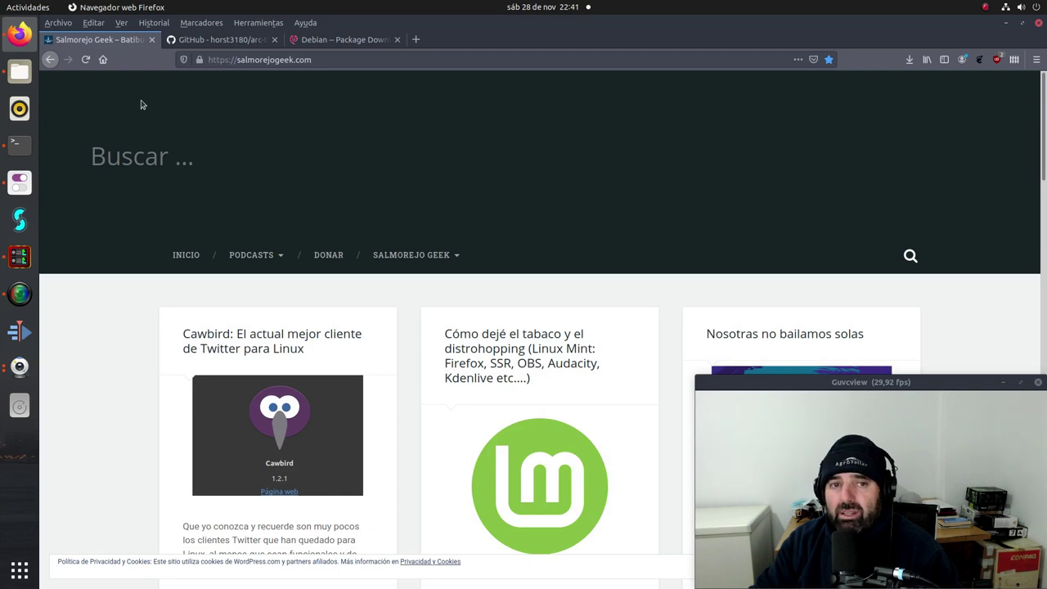
left_click(50, 59)
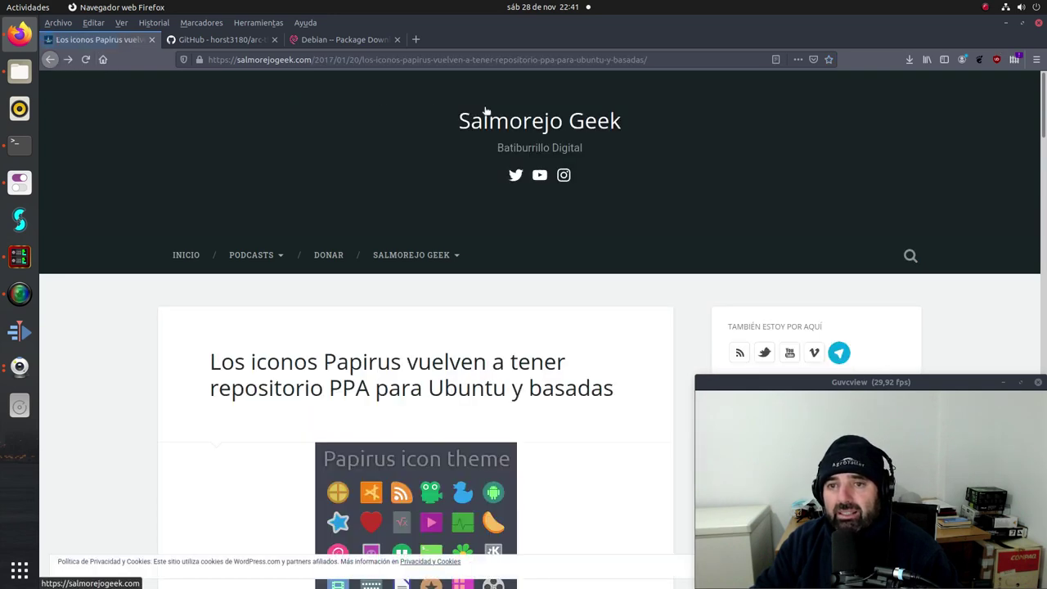
- View the Twitter profile linked from the Salmorejo Geek header, return to the blog, and open its linked YouTube channel
left_click(514, 174)
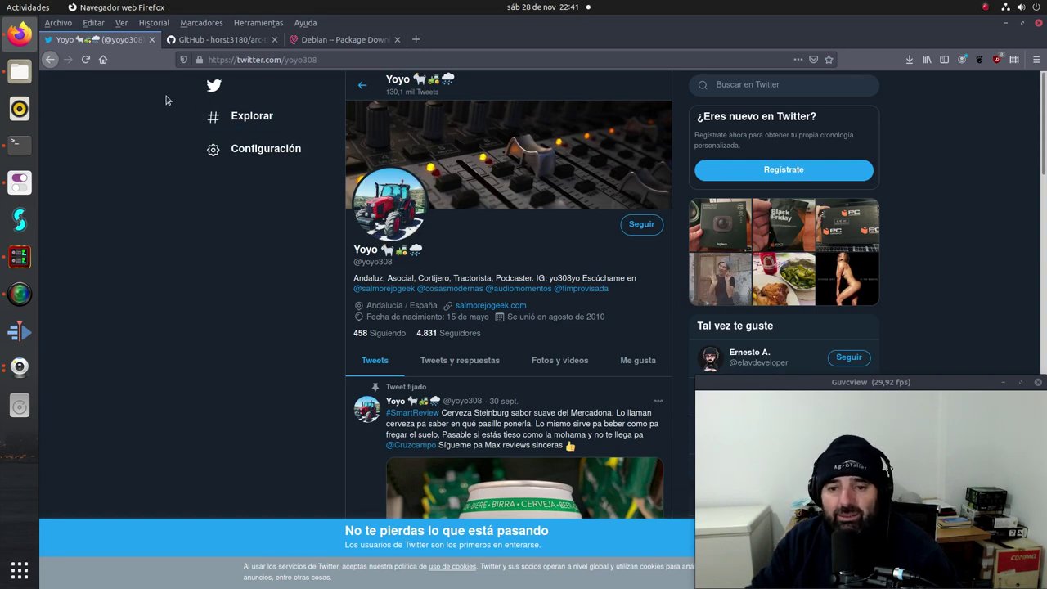
left_click(50, 59)
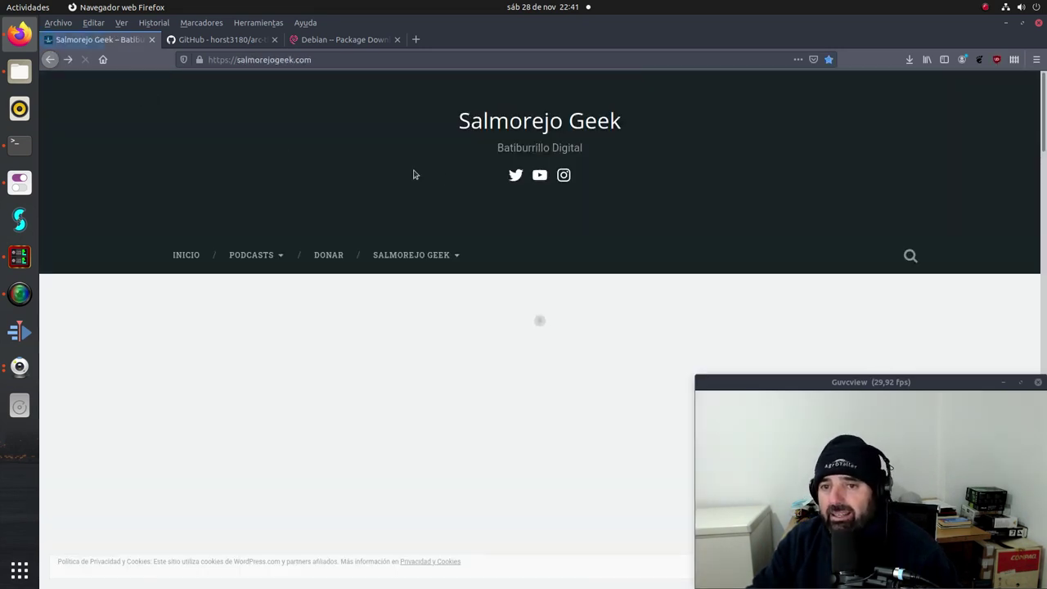
left_click(543, 180)
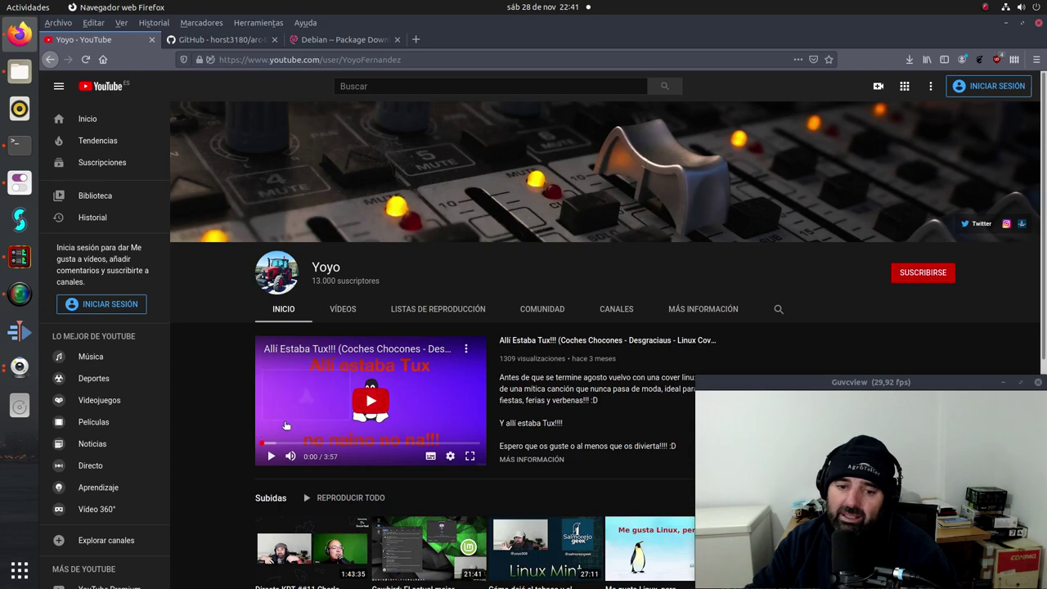
- Look over the YouTube channel's uploads, return to the blog, and open its linked Instagram profile, accepting the cookies
scroll(309, 303, "down", 3)
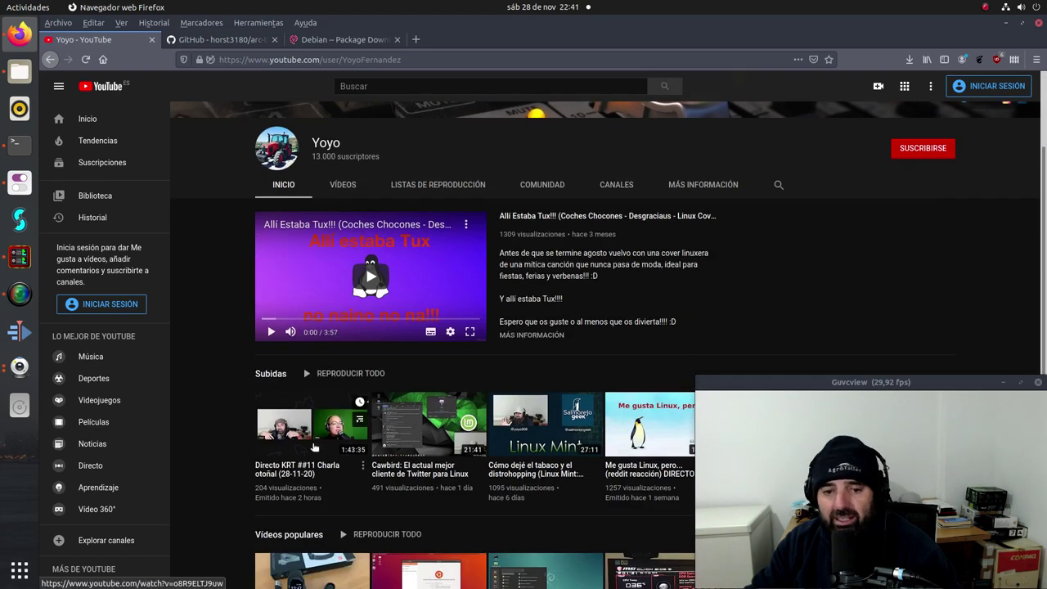
left_click(50, 59)
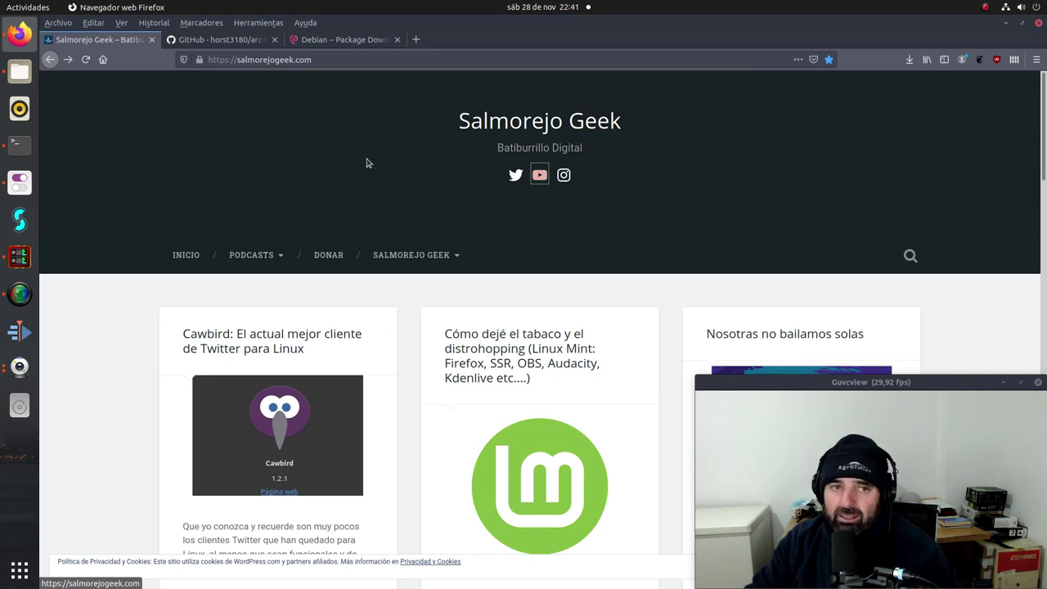
left_click(564, 176)
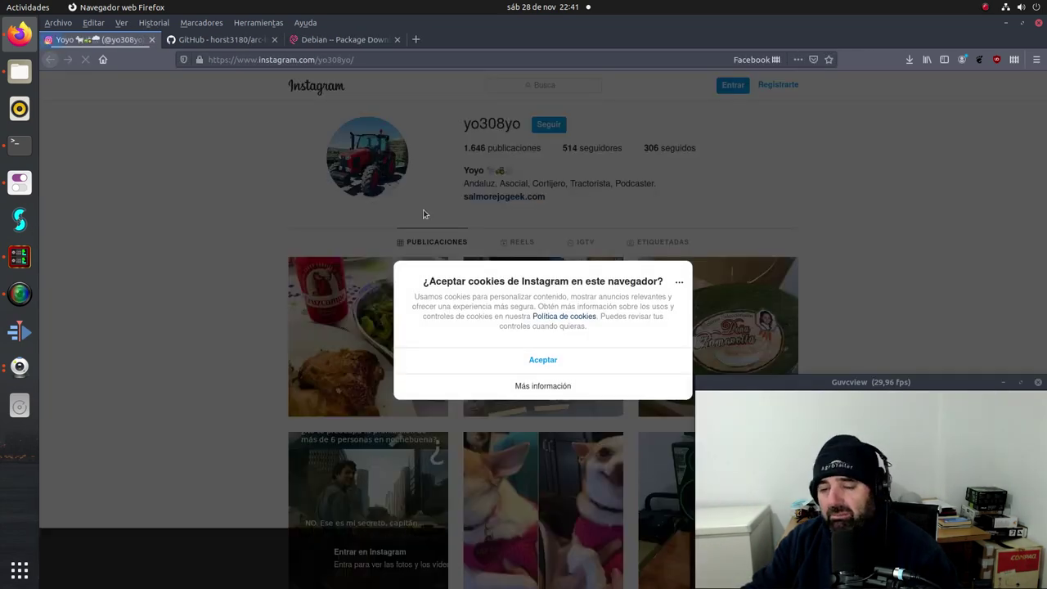
left_click(558, 360)
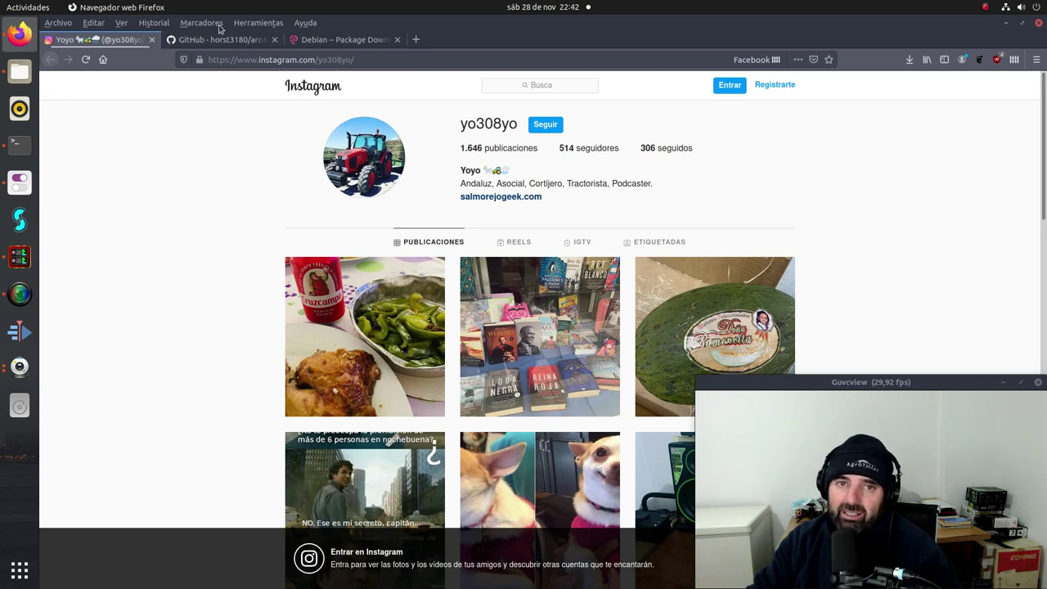
- Return to the bookmarked Salmorejo Geek home page and search the blog for "papirus ppa"
left_click(202, 23)
left_click(211, 128)
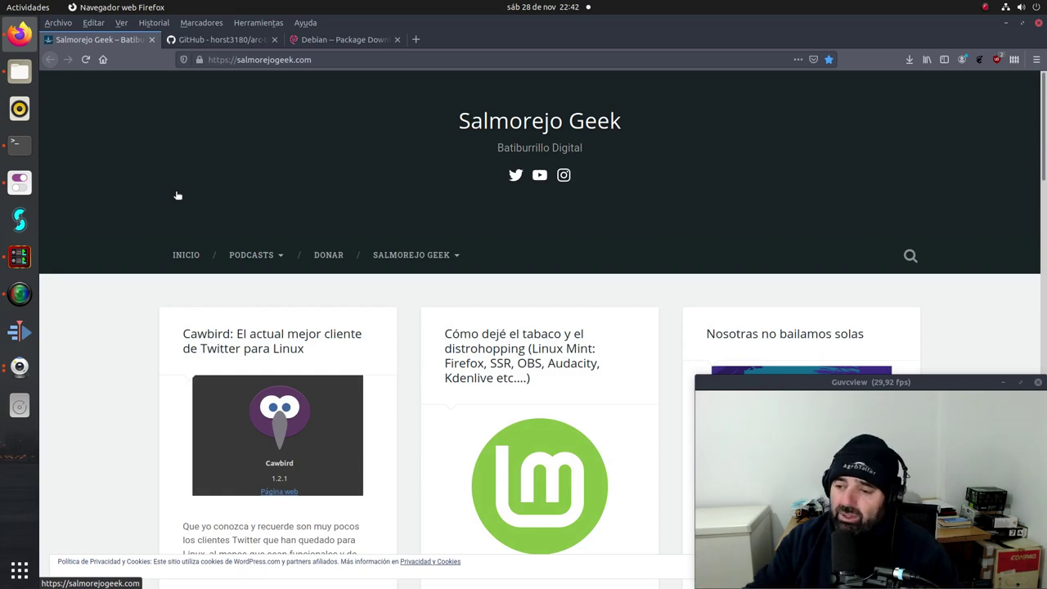
left_click(910, 255)
left_click(299, 159)
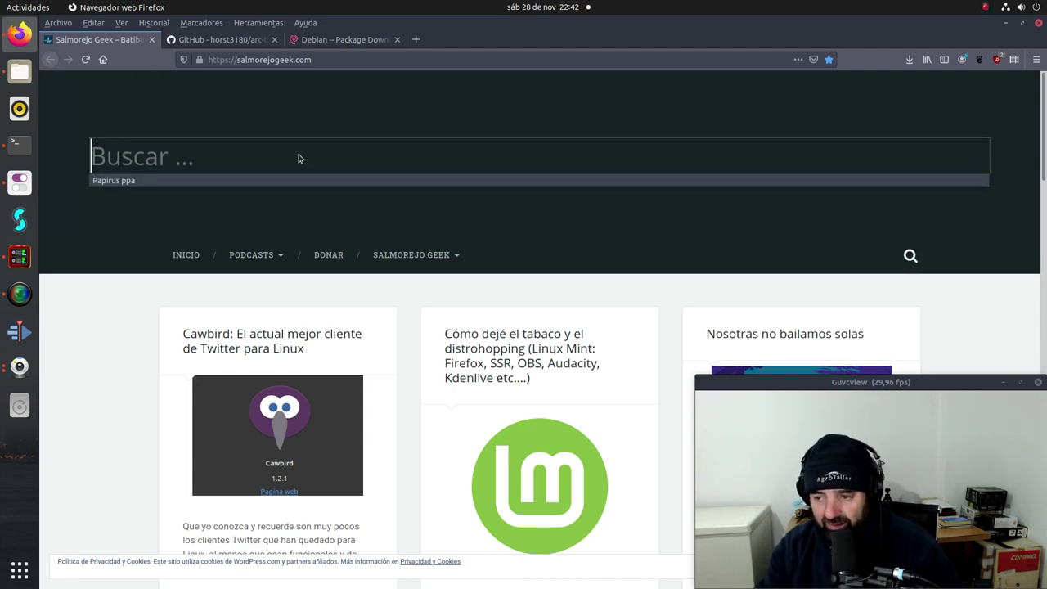
type("pap")
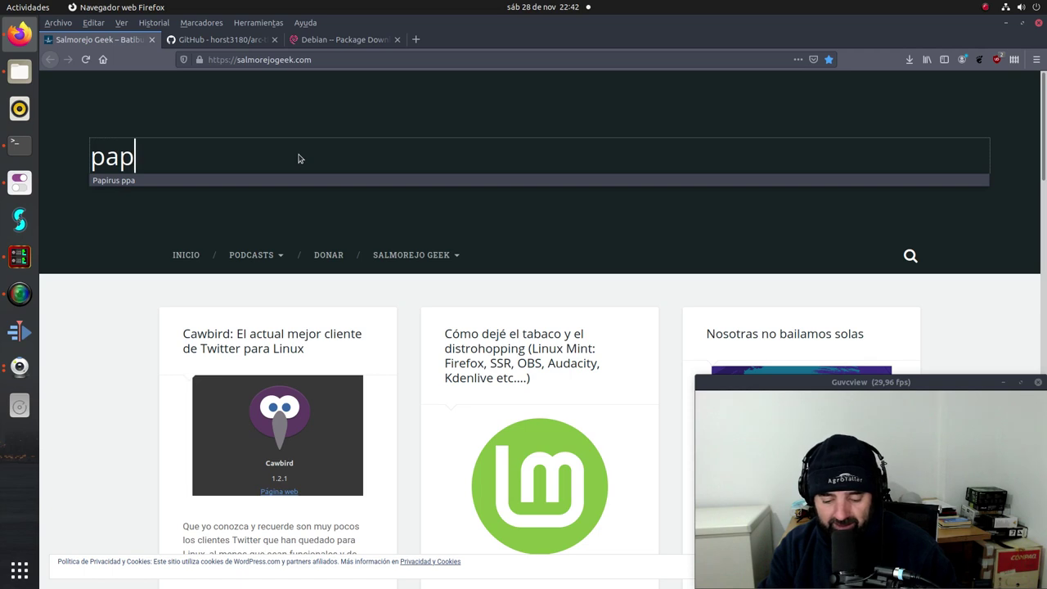
type("ir")
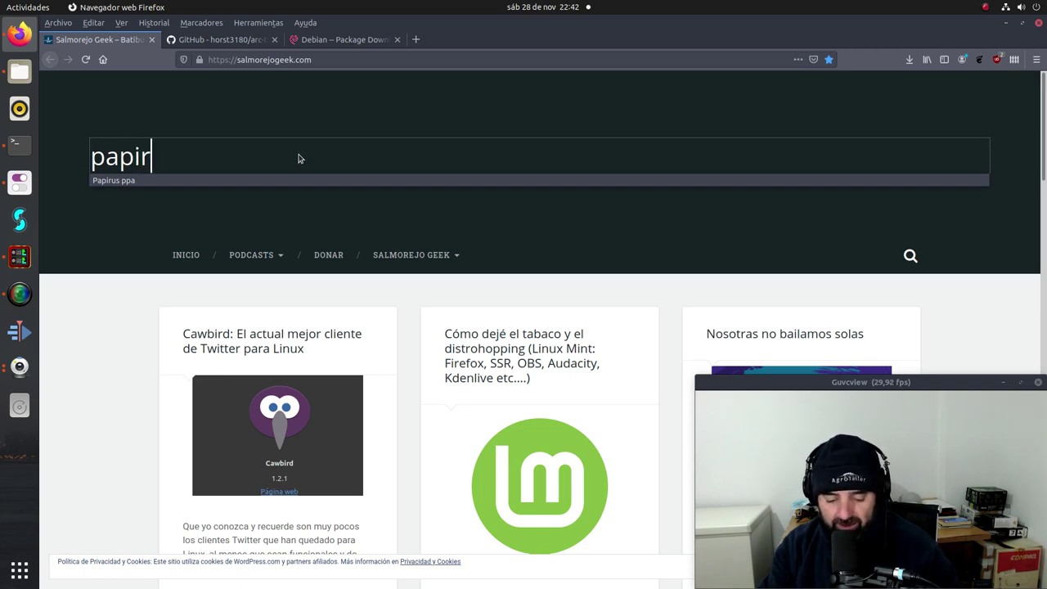
type("us ppa")
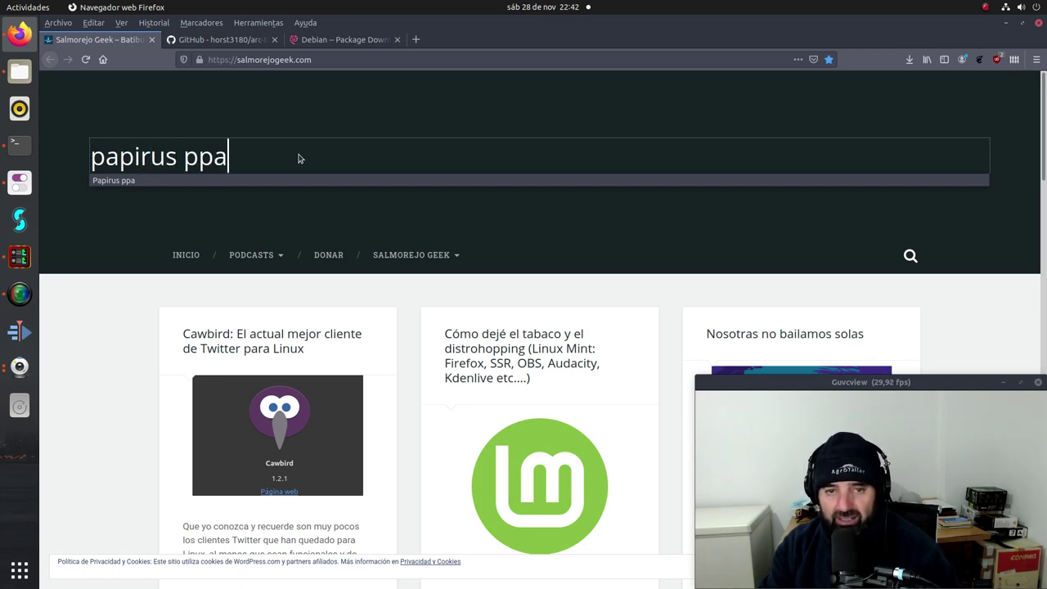
key("Return")
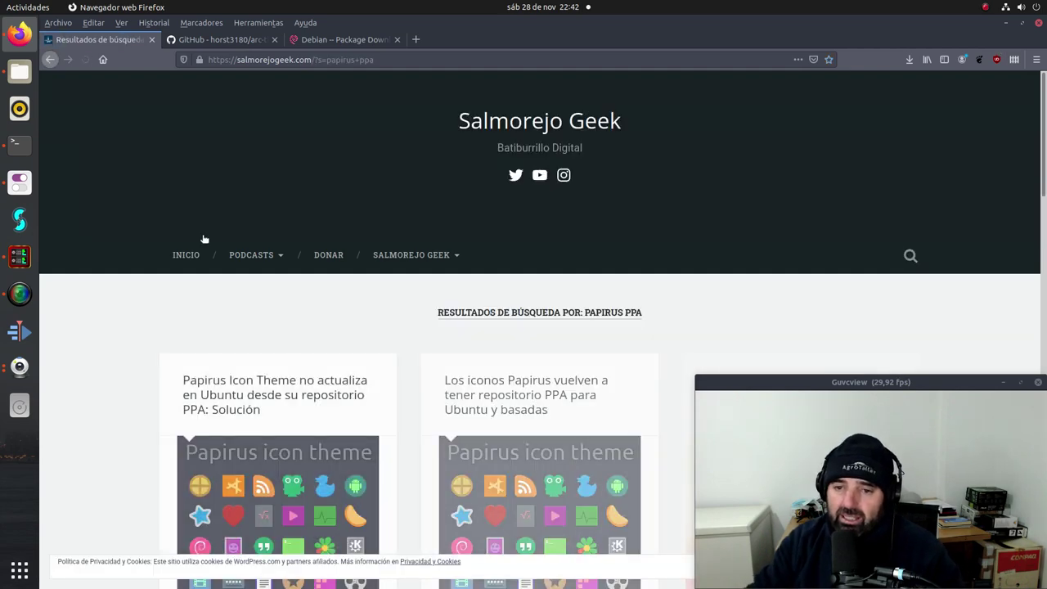
- Open the article "Los iconos Papirus vuelven a tener repositorio PPA para Ubuntu y basadas" and find its installation commands
scroll(360, 288, "down", 2)
scroll(359, 288, "down", 1)
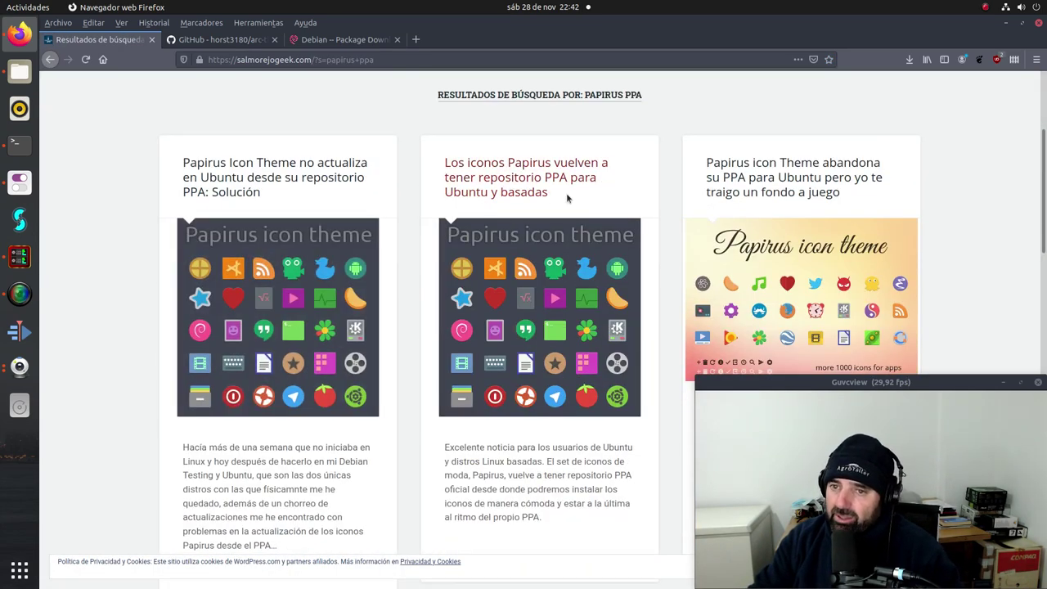
left_click(523, 336)
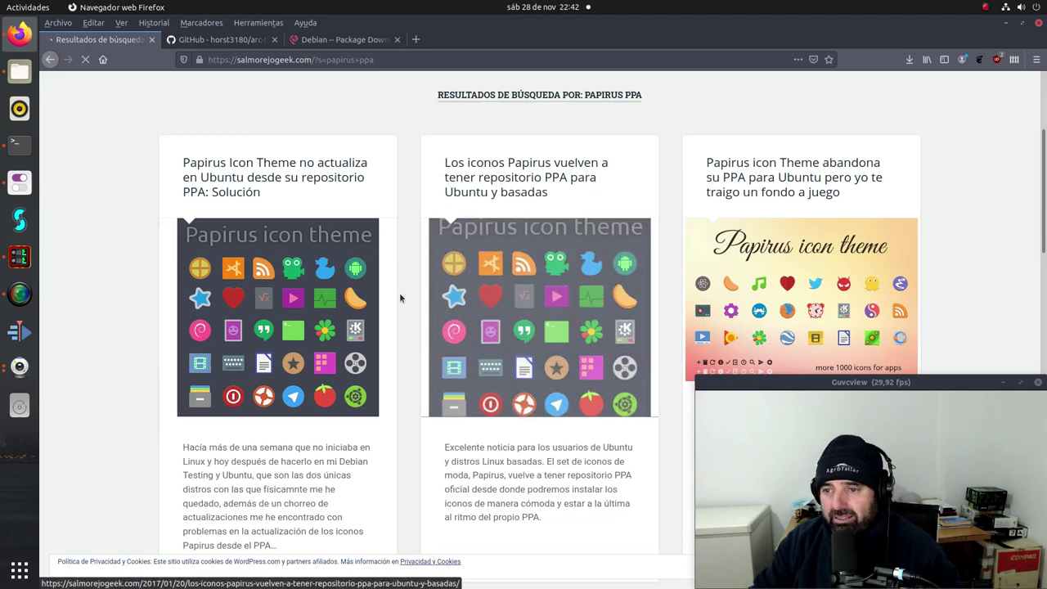
scroll(331, 315, "down", 10)
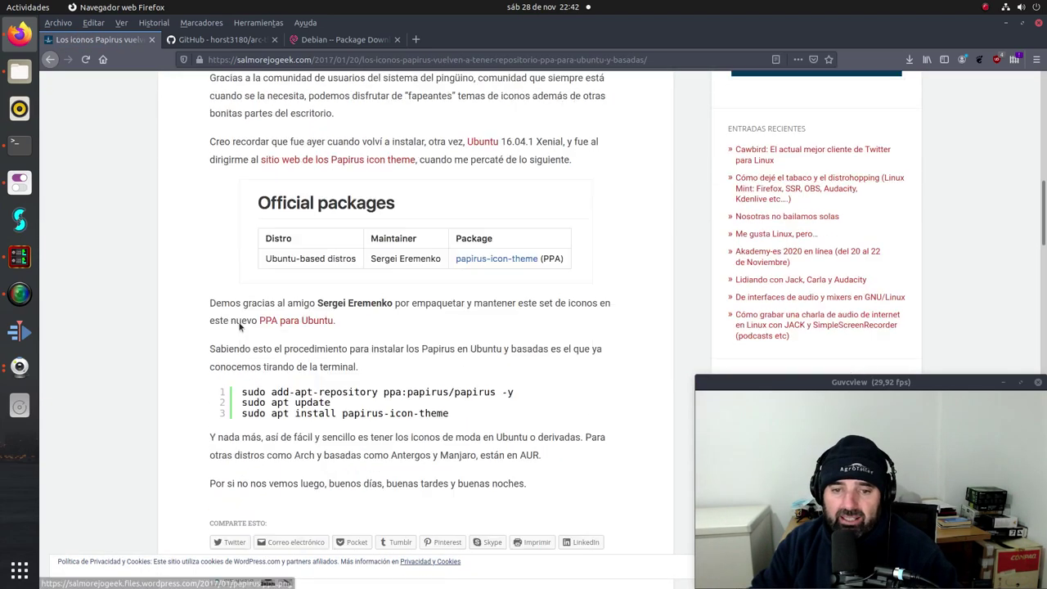
- Copy the command "sudo add-apt-repository ppa:papirus/papirus -y" from the article and paste it at the Terminal prompt without running it
left_click_drag(512, 291, 237, 291)
right_click(272, 291)
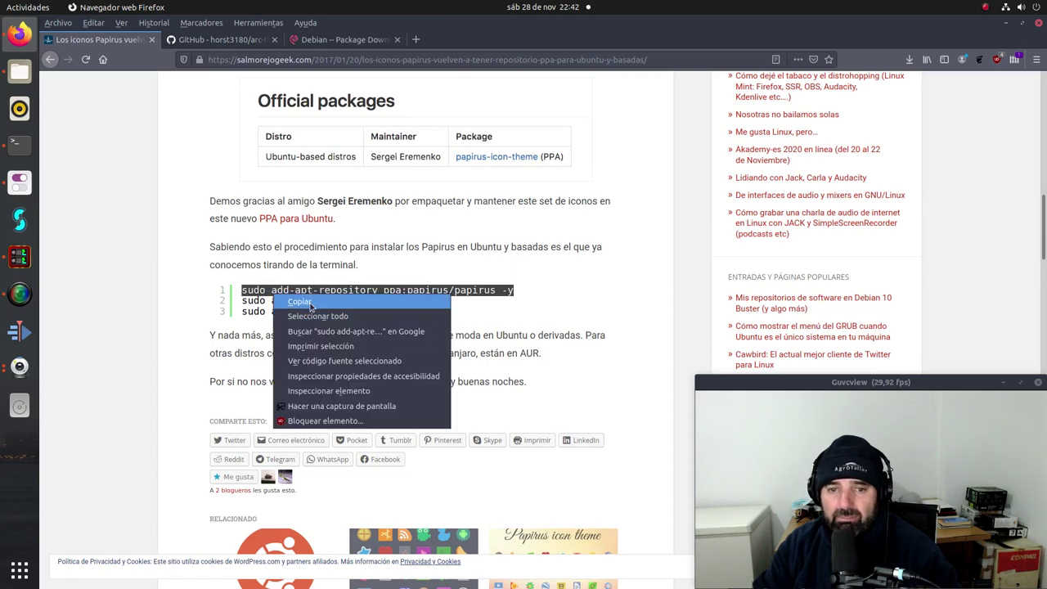
left_click(292, 302)
left_click(20, 144)
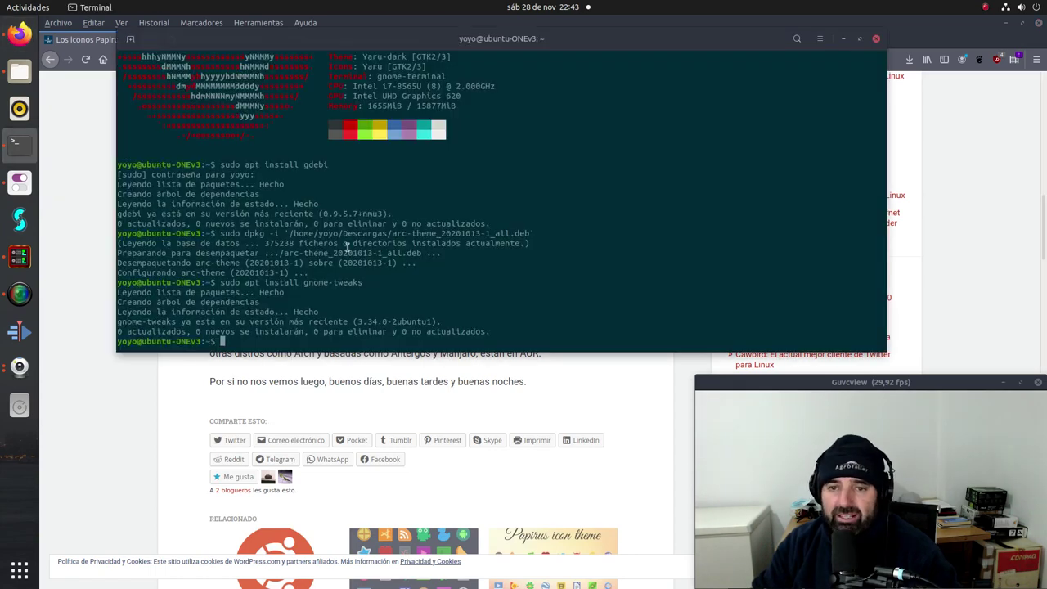
right_click(572, 275)
left_click(590, 309)
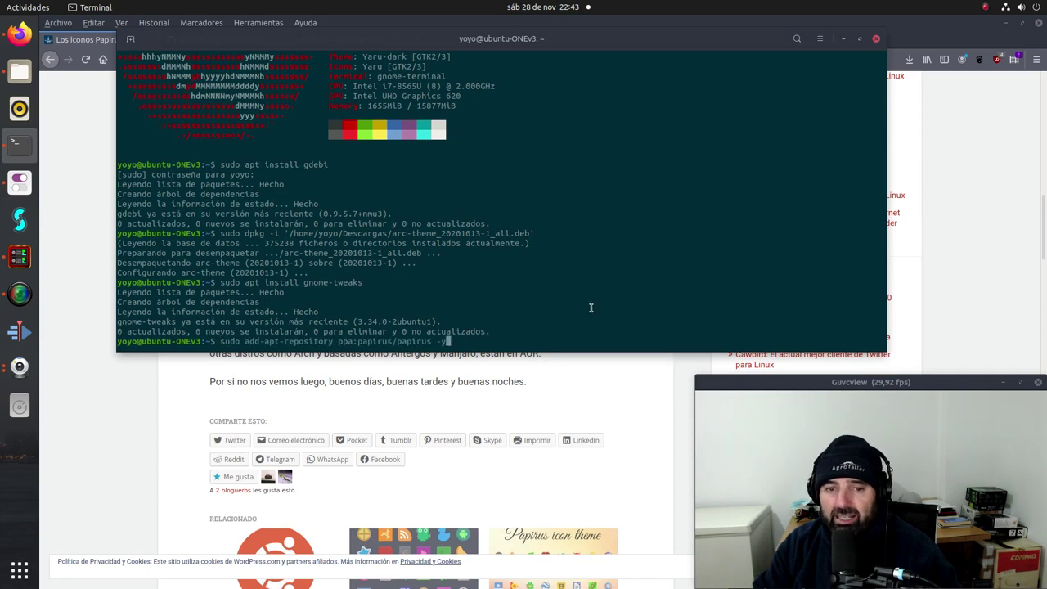
- Erase the pasted repository command from the terminal prompt
key("BackSpace")
key("BackSpace")
key("BackSpace")
key("BackSpace")
key("BackSpace")
key("BackSpace")
key("BackSpace")
key("BackSpace")
key("BackSpace")
key("BackSpace")
key("BackSpace")
key("BackSpace")
key("BackSpace")
key("BackSpace")
key("BackSpace")
key("BackSpace")
key("BackSpace")
key("BackSpace")
key("BackSpace")
key("BackSpace")
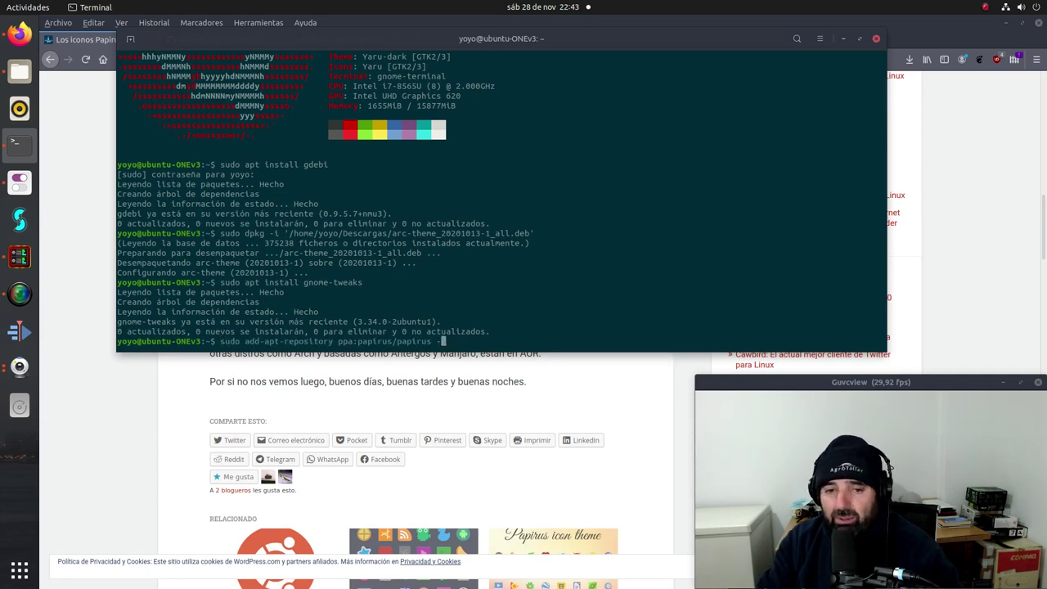
key("BackSpace")
key("BackSpace")
key("BackSpace")
key("BackSpace")
key("BackSpace")
key("BackSpace")
key("BackSpace")
key("BackSpace")
key("BackSpace")
key("BackSpace")
key("BackSpace")
key("BackSpace")
key("BackSpace")
key("BackSpace")
key("BackSpace")
key("BackSpace")
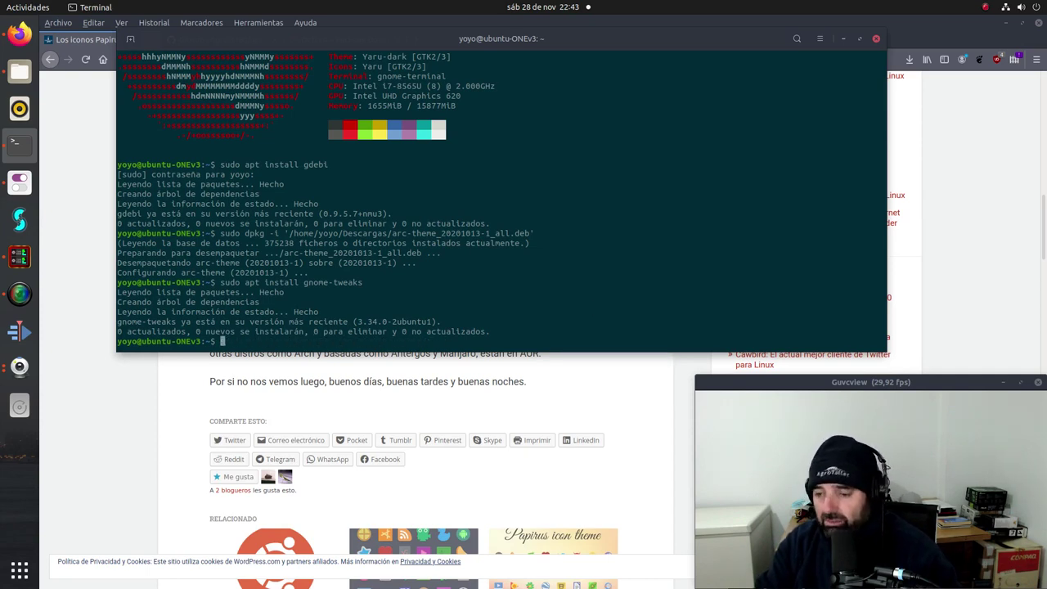
- Switch back to the article in Firefox and highlight the "sudo apt update" and "sudo apt install papirus-icon-theme" lines in turn
left_click(163, 386)
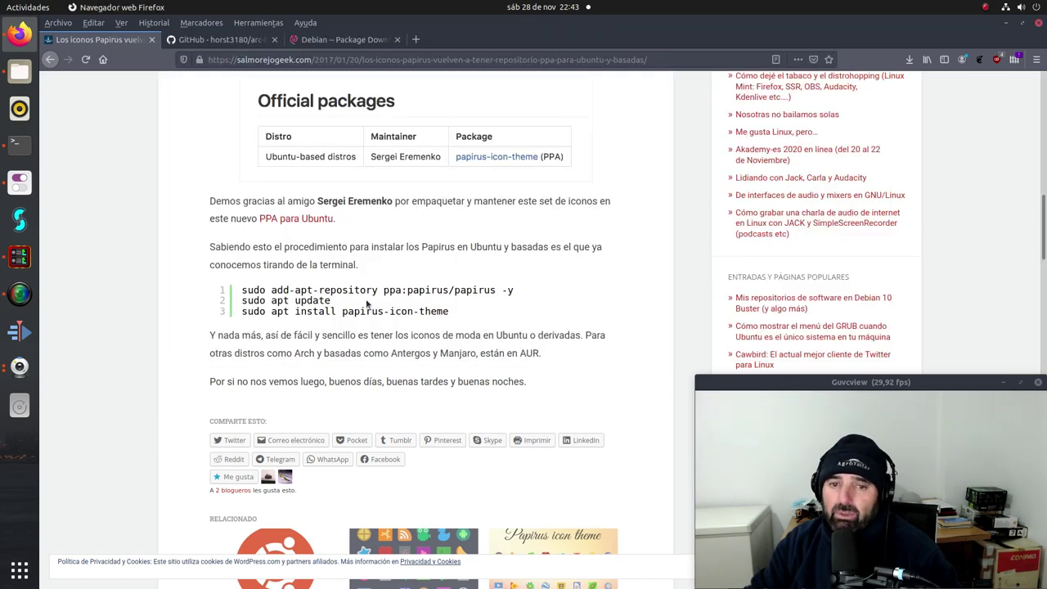
left_click_drag(331, 301, 235, 304)
left_click(71, 321)
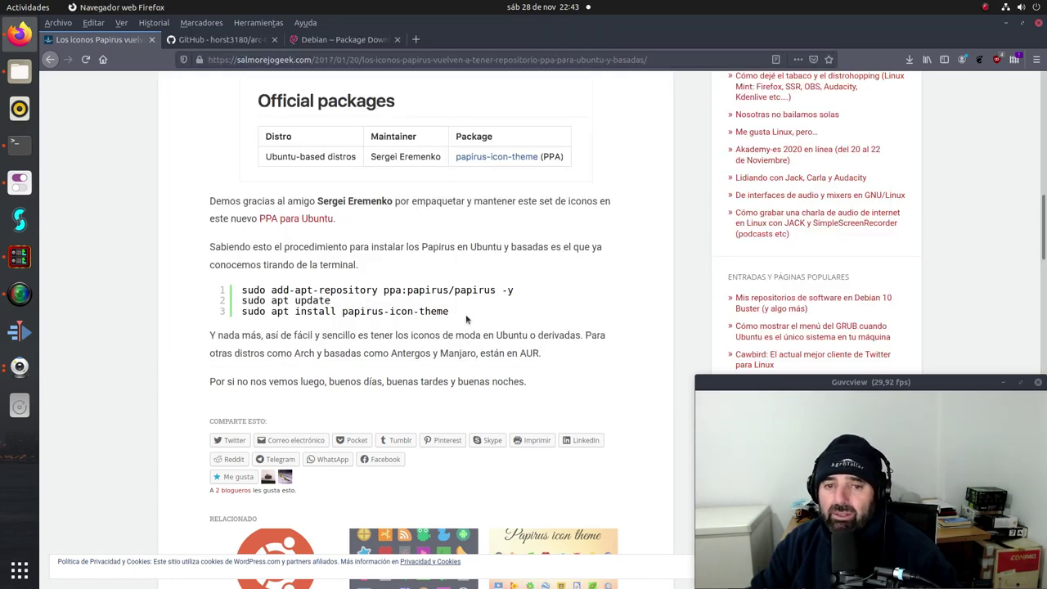
left_click_drag(470, 317, 235, 314)
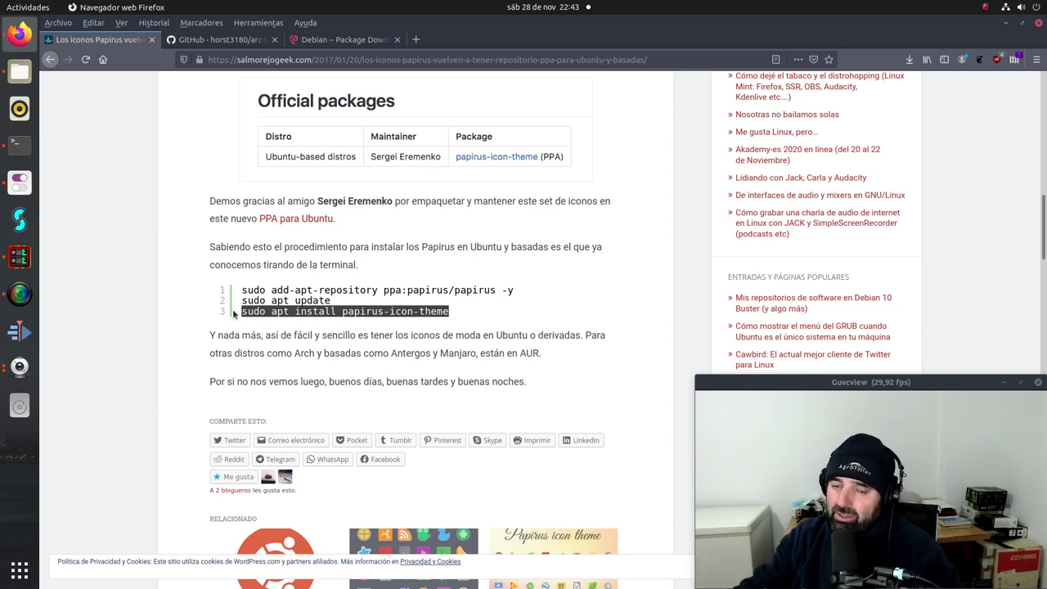
left_click(130, 342)
- Look over the rest of the Papirus article and return to the Salmorejo Geek home page
scroll(222, 360, "down", 3)
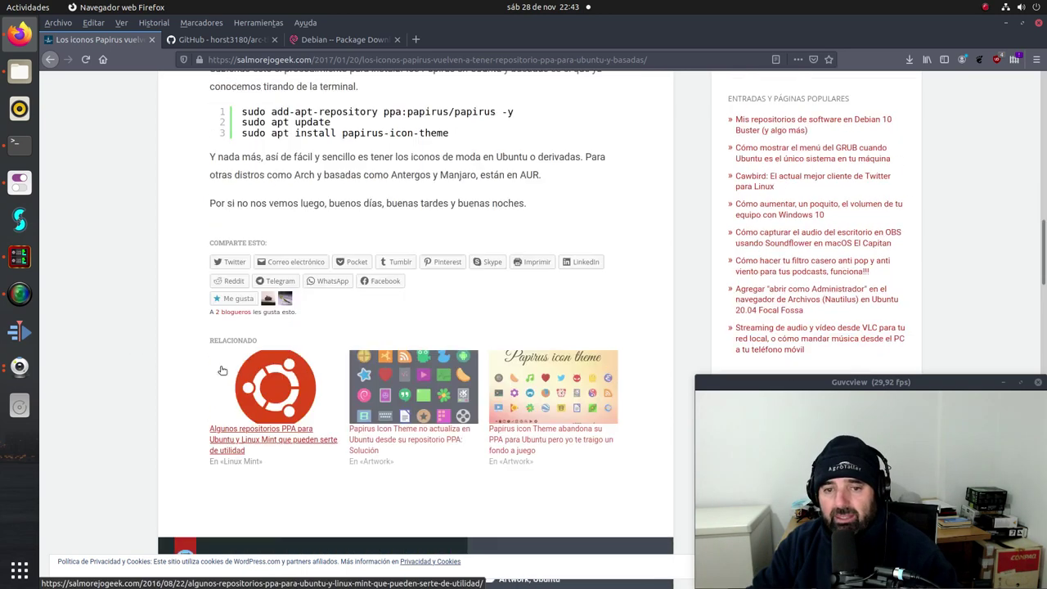
scroll(229, 364, "up", 10)
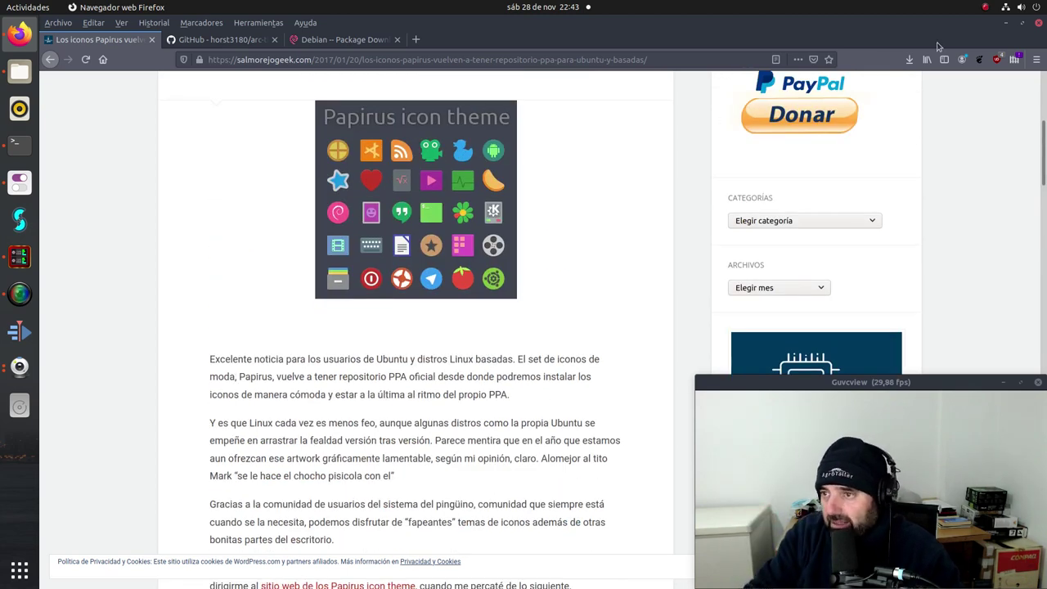
scroll(231, 293, "up", 5)
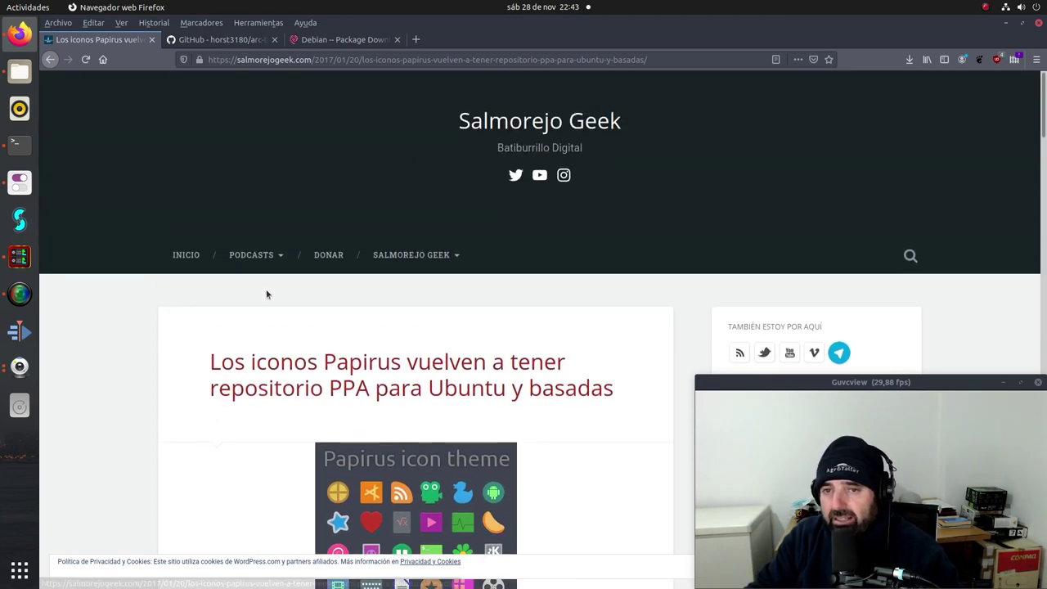
left_click(555, 130)
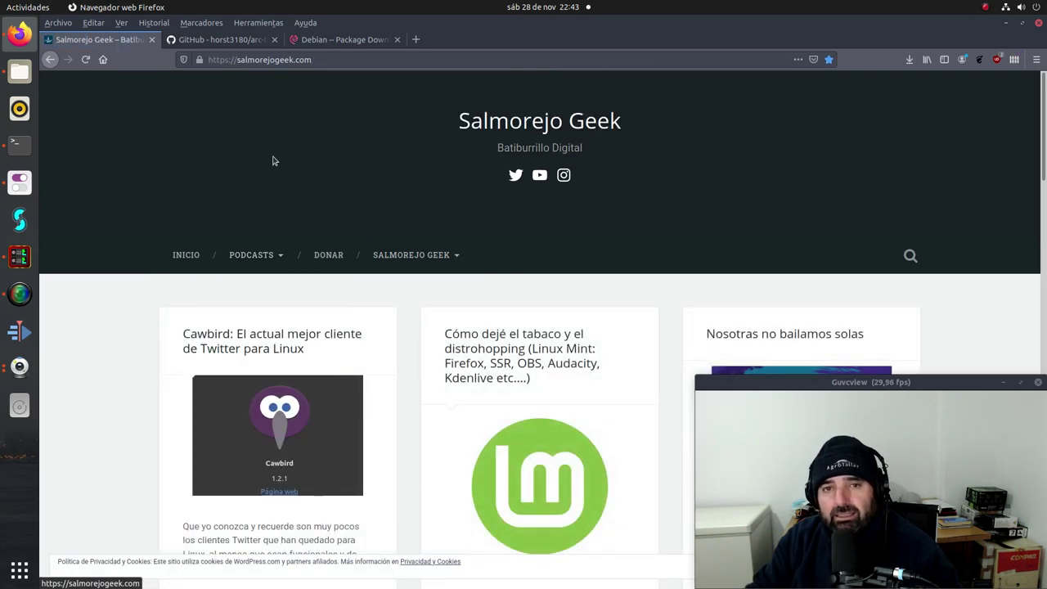
- Minimize the Firefox and terminal windows to reveal the Files window on the desktop
double_click(1001, 22)
key("super+h")
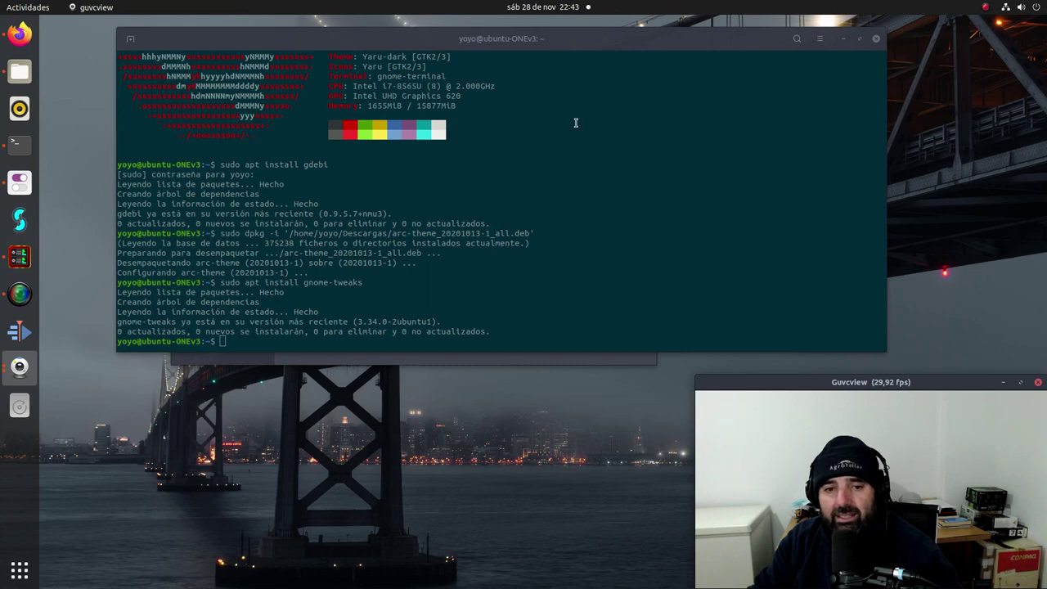
left_click(843, 38)
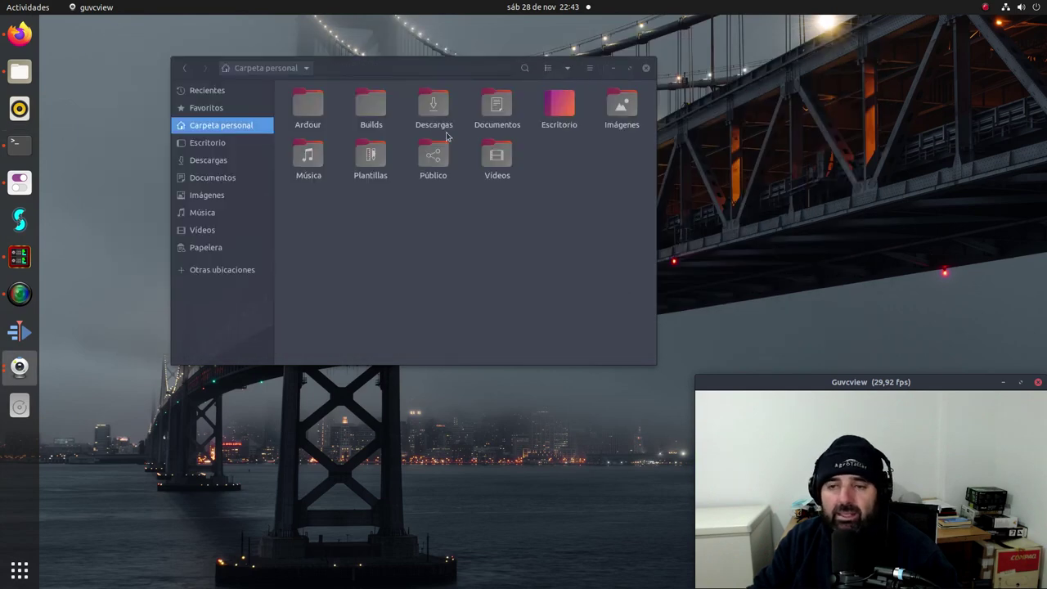
- Switch to Retoques, set the icon theme to Papirus-Dark, and shift its window slightly
left_click(20, 182)
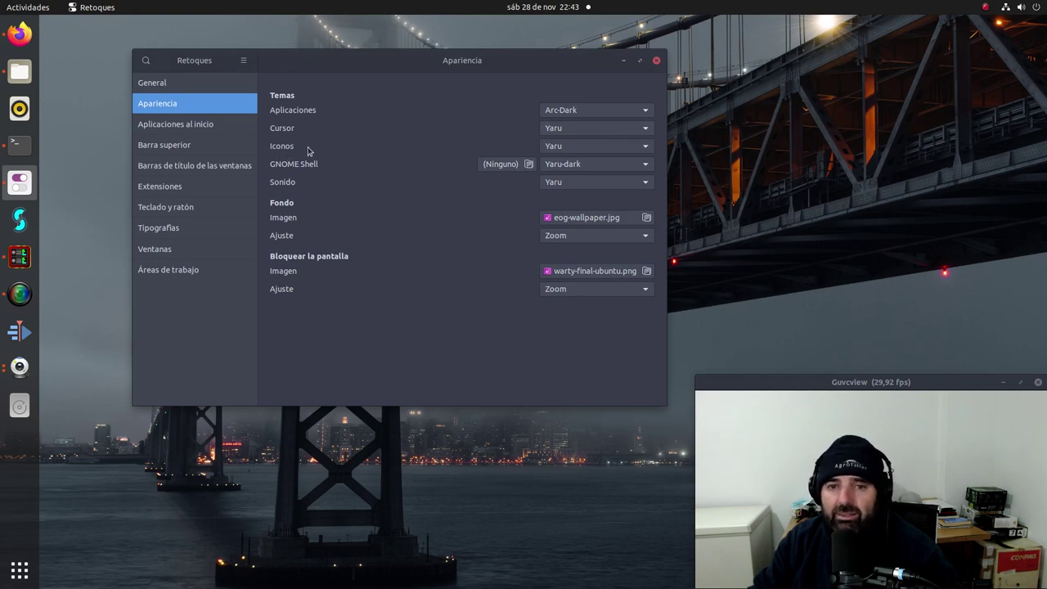
left_click(561, 146)
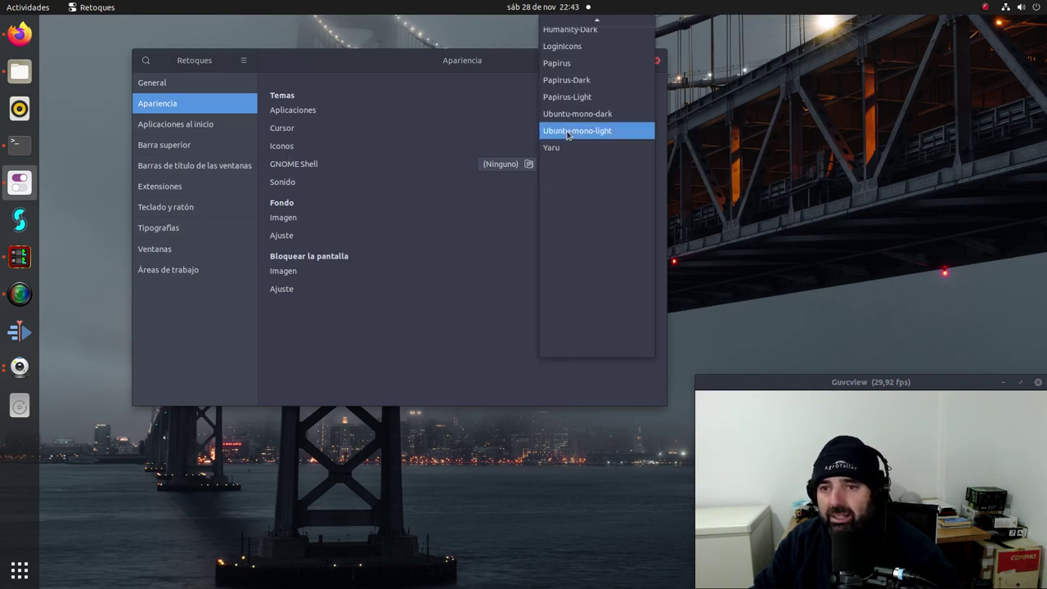
left_click(592, 109)
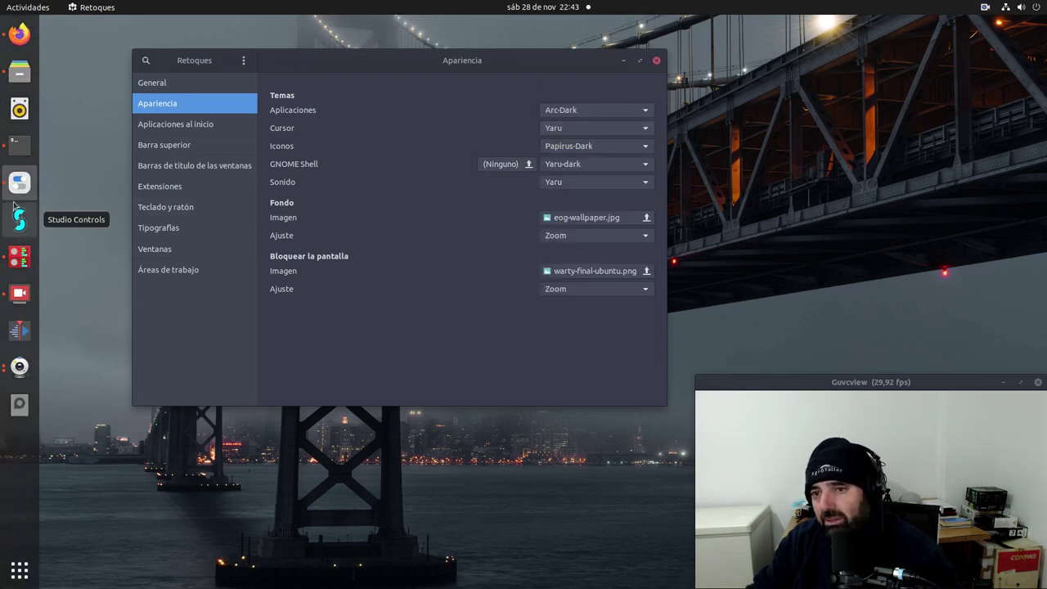
left_click_drag(339, 70, 361, 76)
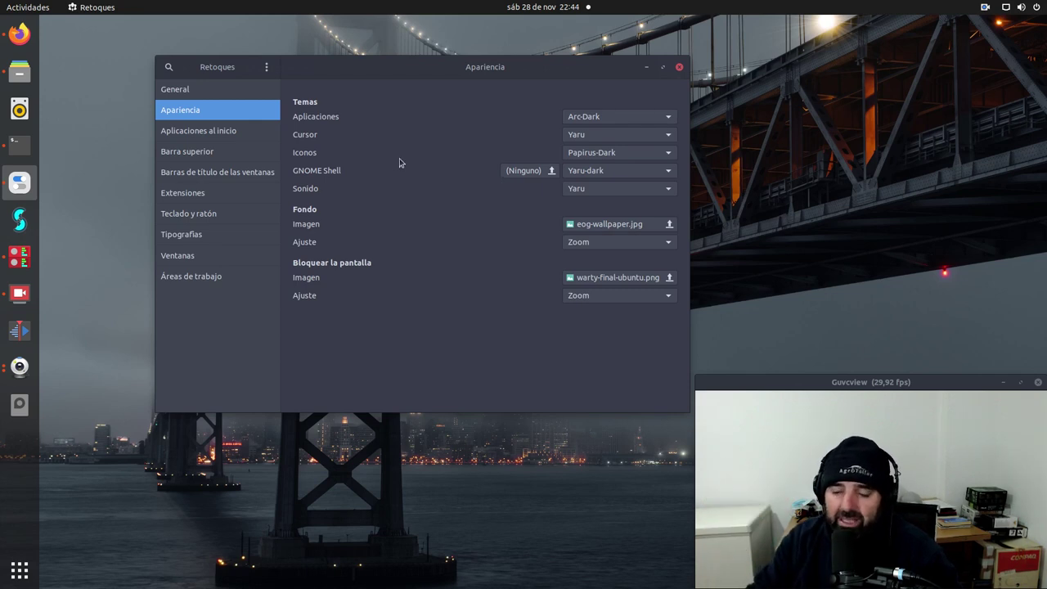
- Switch to Files to view the Carpeta personal folder with the new icons, minimizing Retoques and repositioning the Files window
left_click(21, 73)
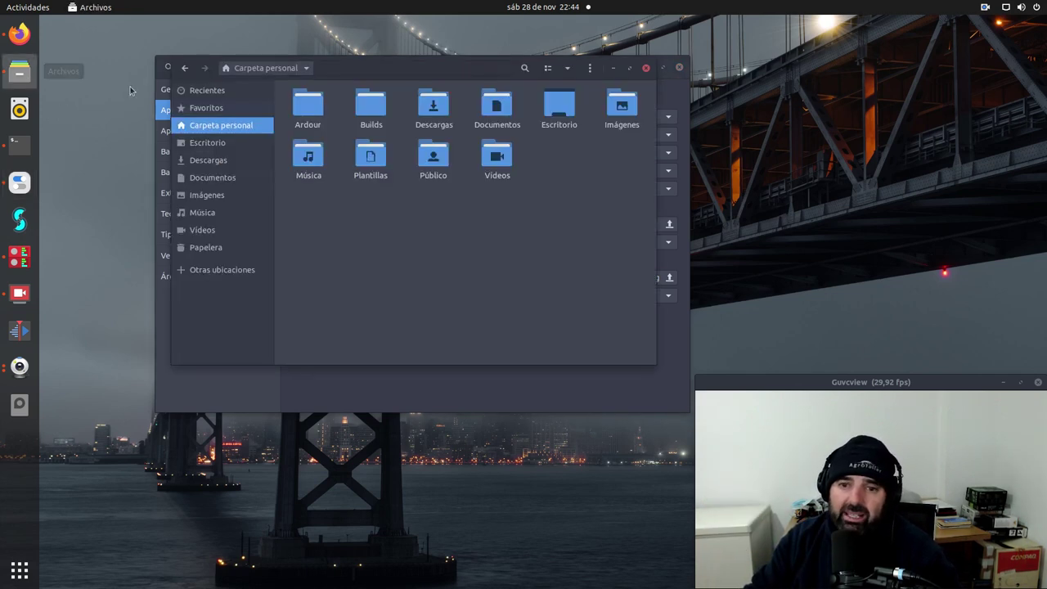
left_click_drag(483, 73, 451, 86)
left_click(645, 72)
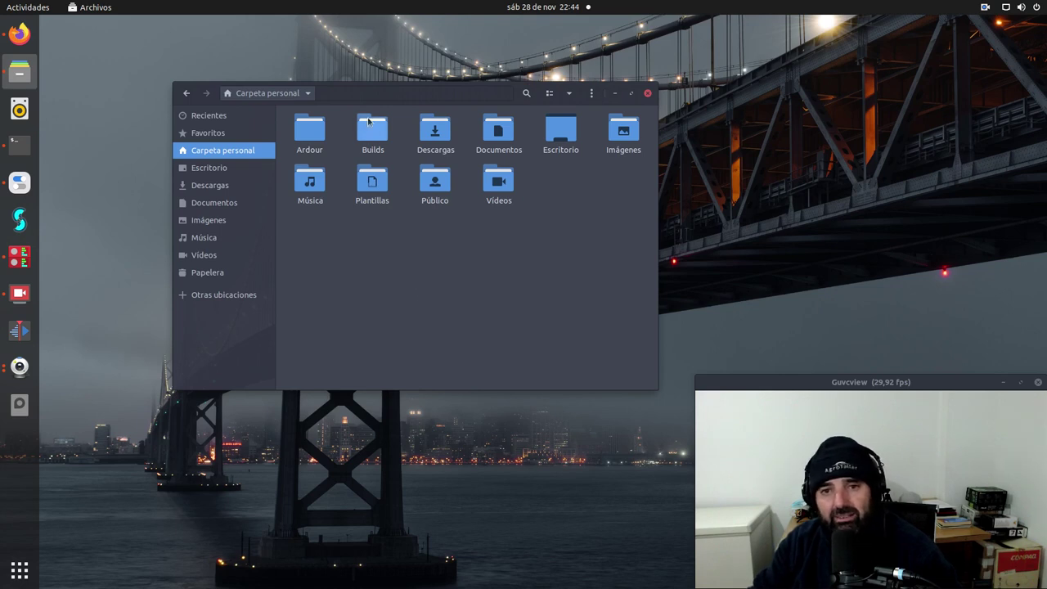
left_click_drag(382, 99, 341, 70)
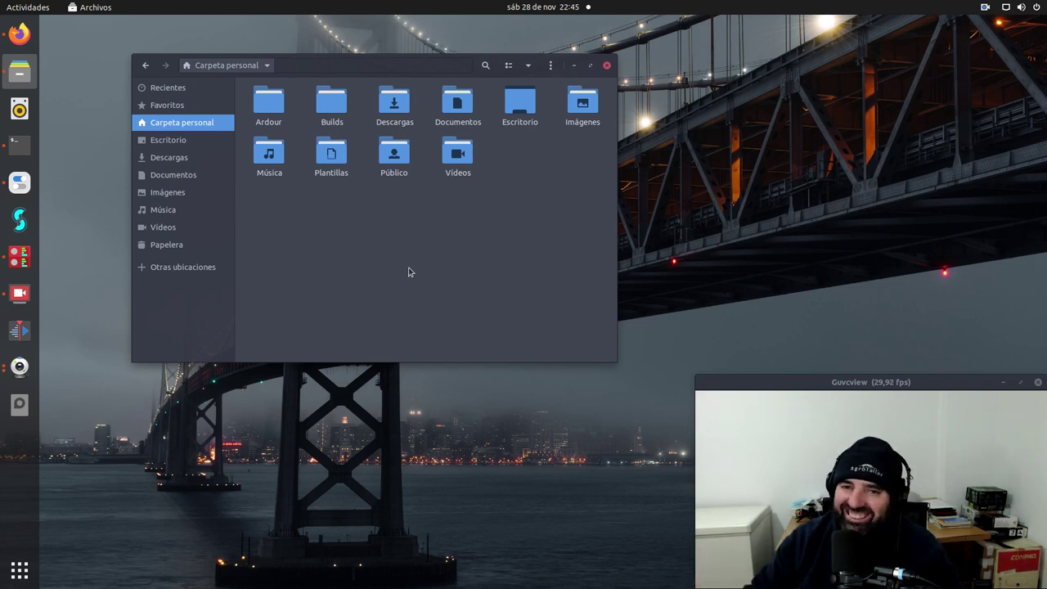
left_click_drag(397, 70, 453, 72)
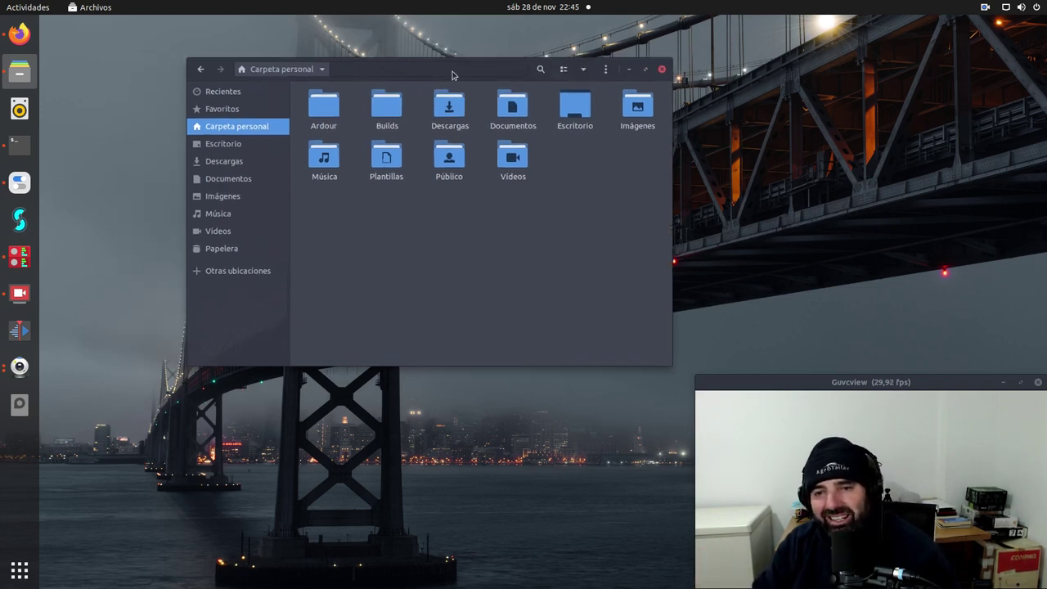
left_click_drag(358, 72, 327, 57)
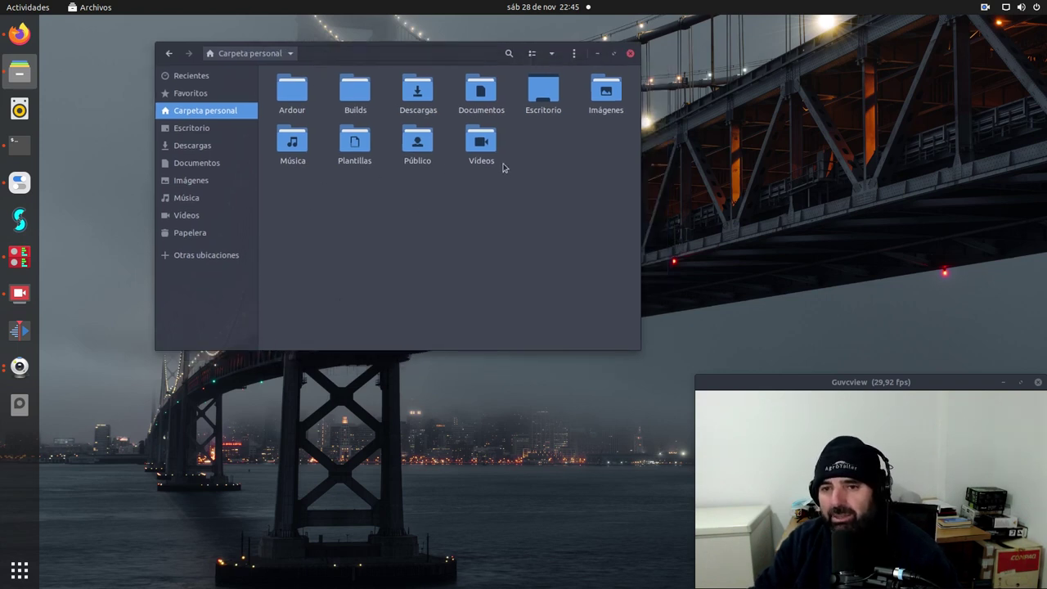
left_click_drag(627, 237, 311, 74)
left_click(351, 273)
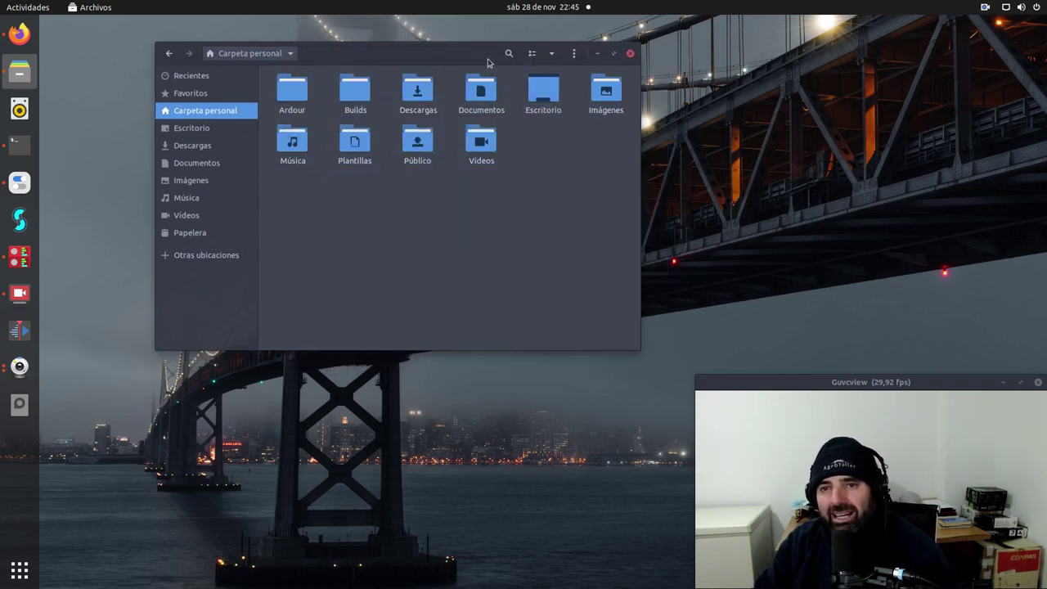
left_click_drag(452, 60, 392, 78)
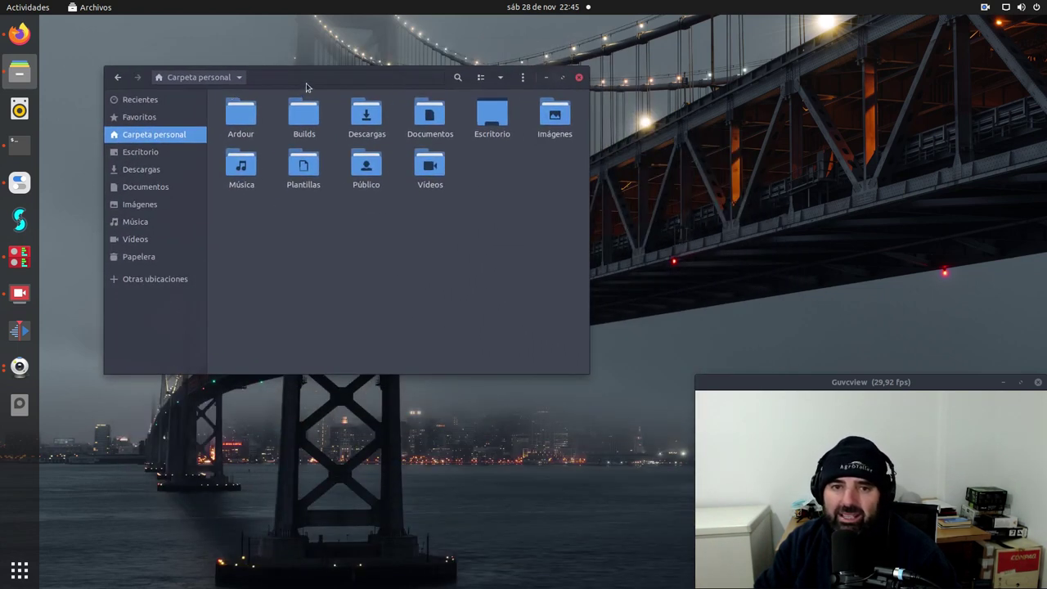
left_click_drag(308, 85, 337, 88)
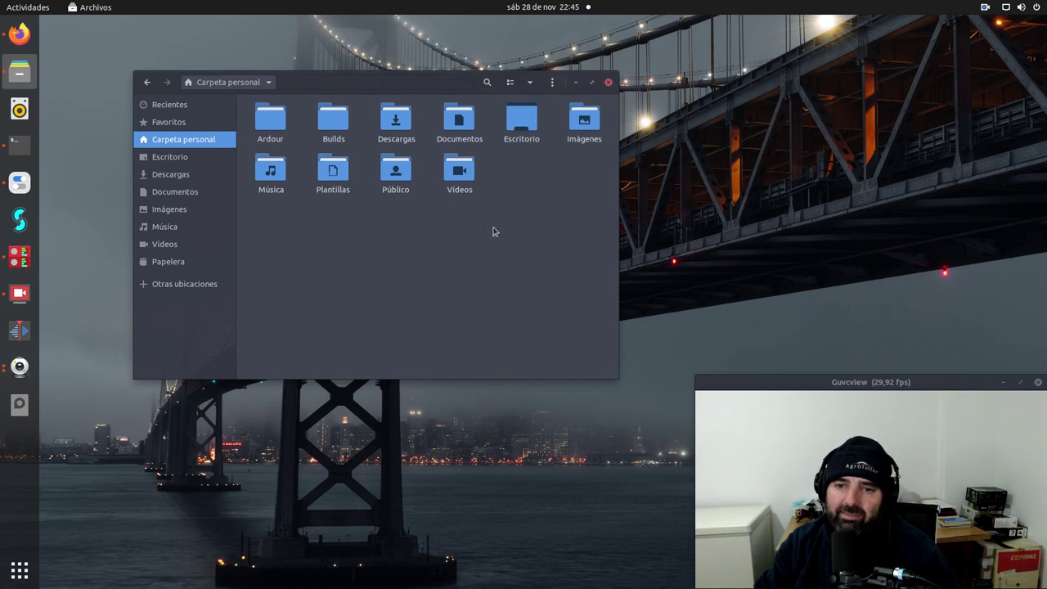
- Examine the Files options menu and the Carpeta nueva dialog, cancelling it without creating a folder
left_click(552, 82)
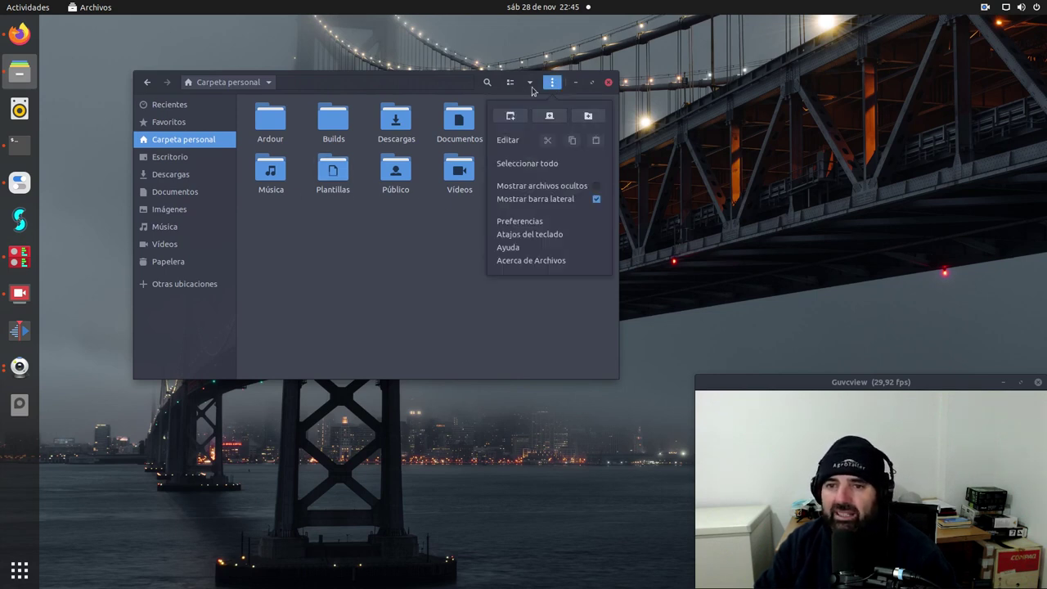
left_click(588, 118)
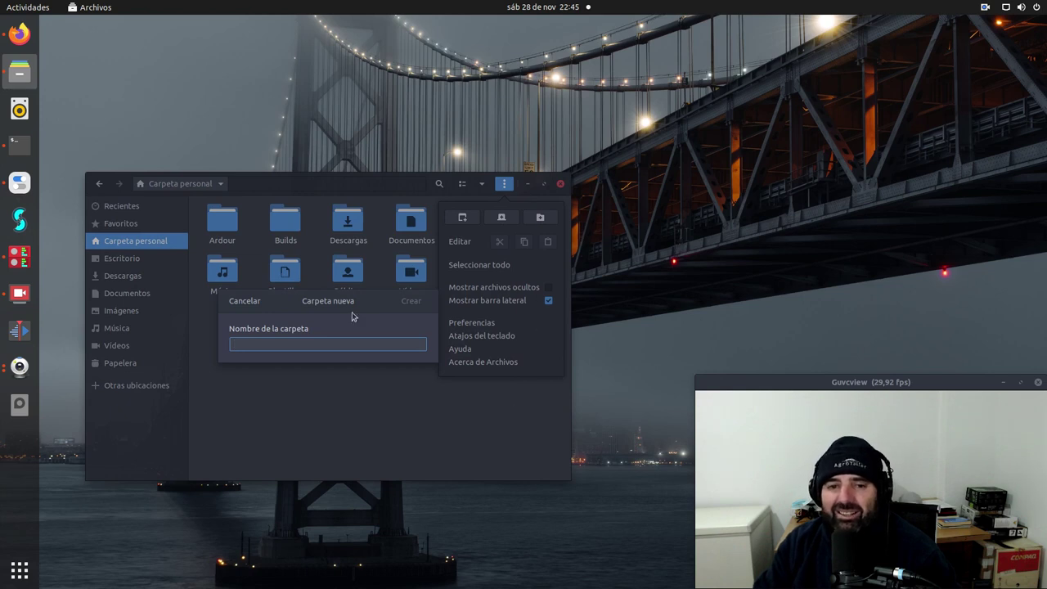
left_click(258, 304)
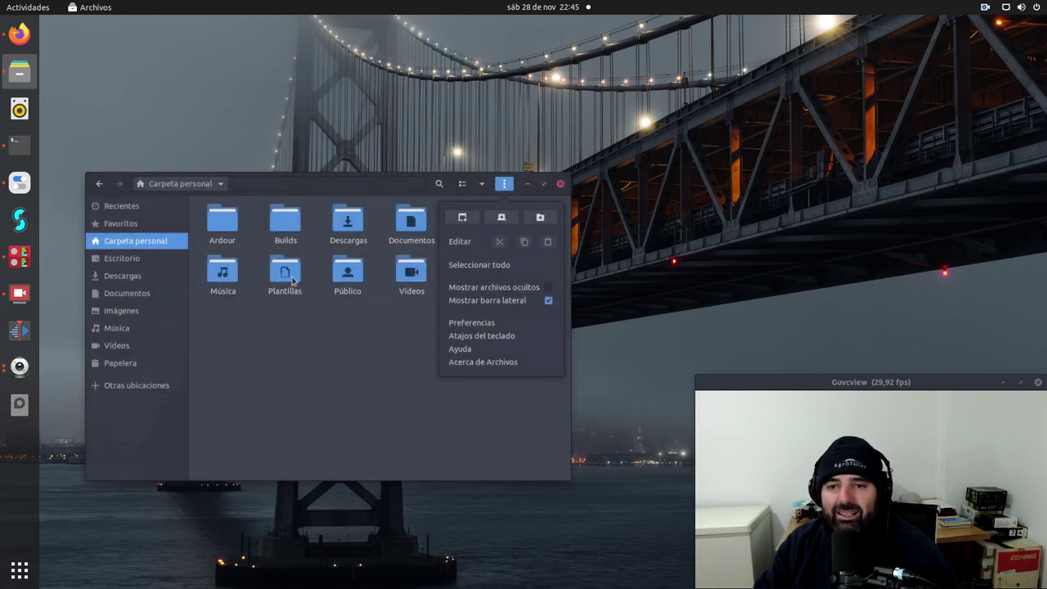
left_click(503, 183)
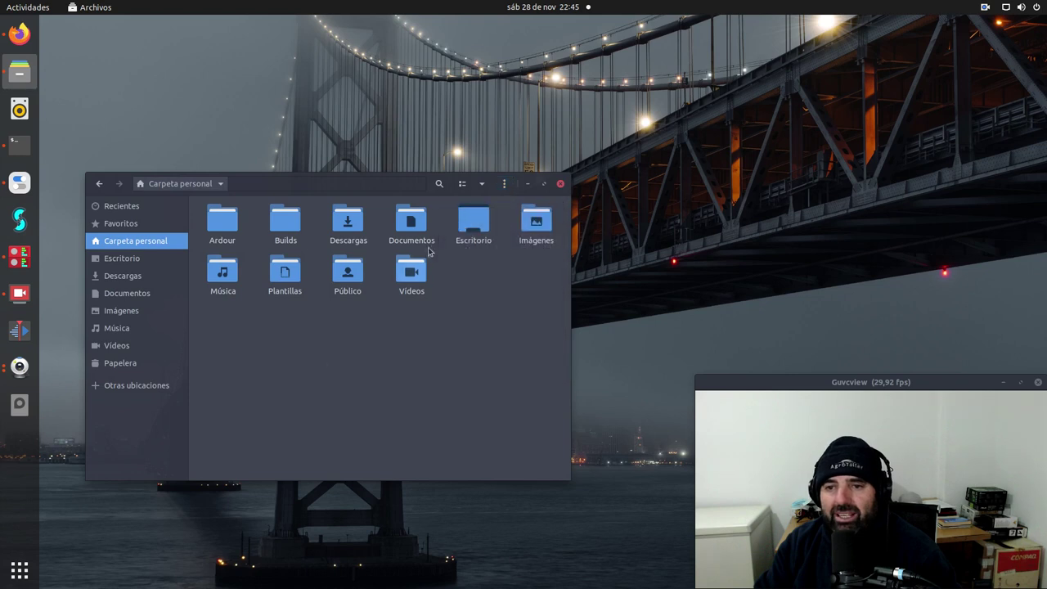
- Increase the folder icon size in Carpeta personal to 100%, and move and enlarge the Files window
left_click(482, 185)
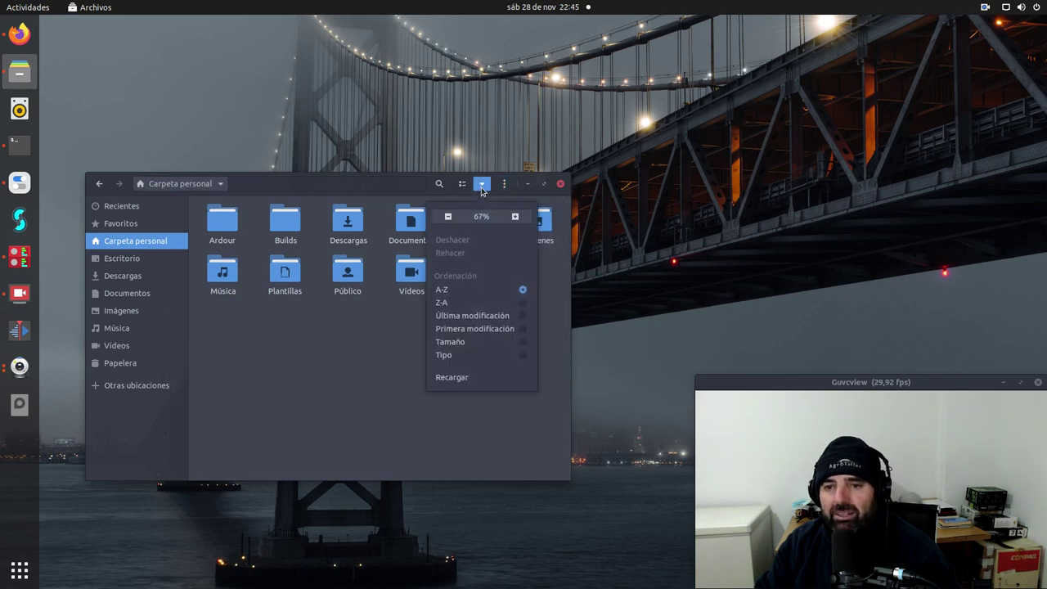
left_click(514, 217)
left_click(389, 400)
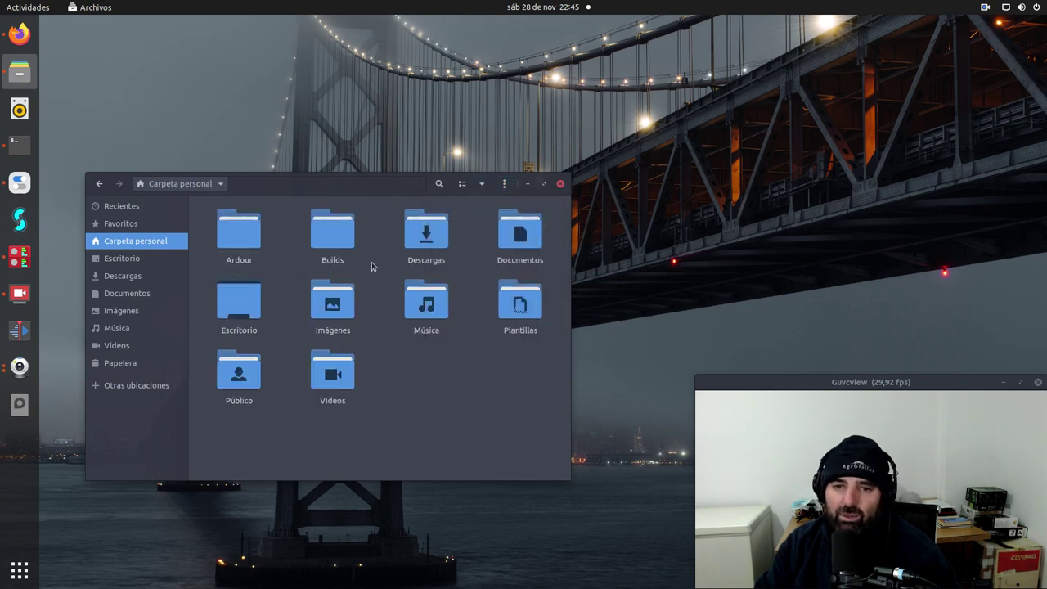
left_click_drag(384, 178, 412, 68)
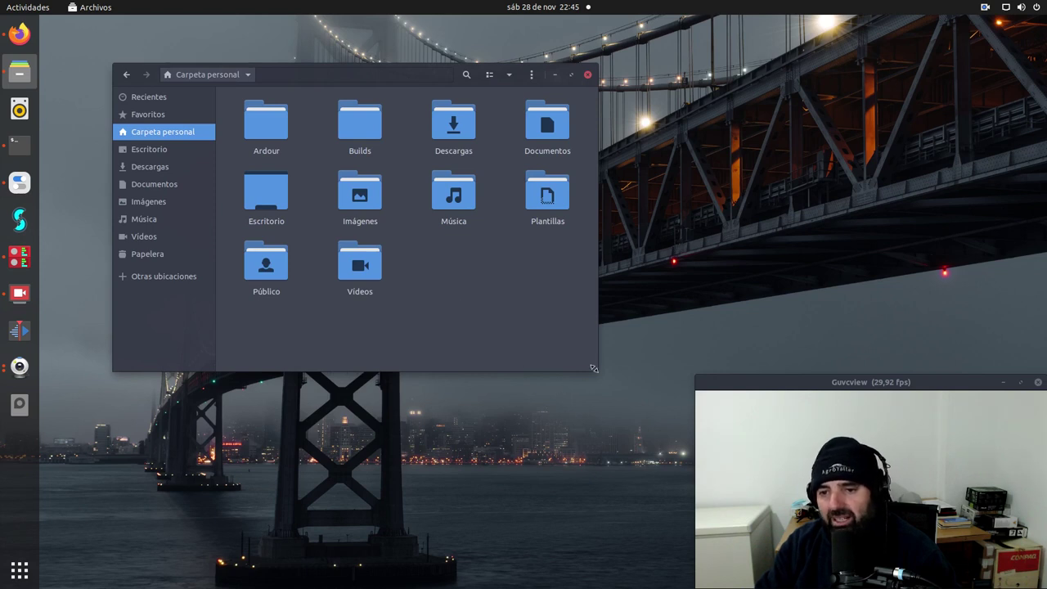
left_click_drag(594, 369, 638, 393)
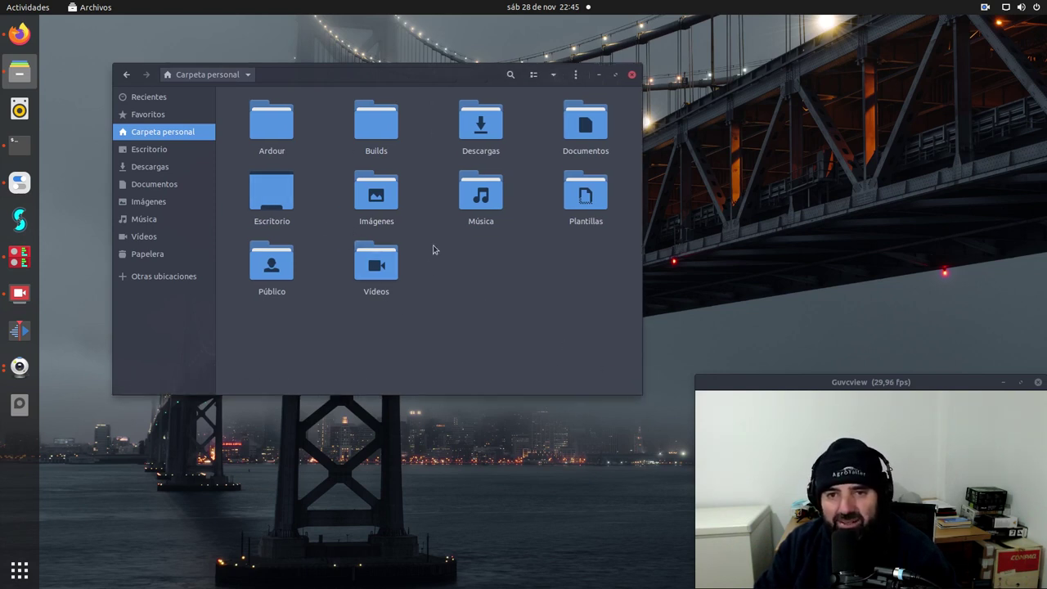
- View the Descargas folder with its icon size reduced by one level, and close the Files window
double_click(481, 122)
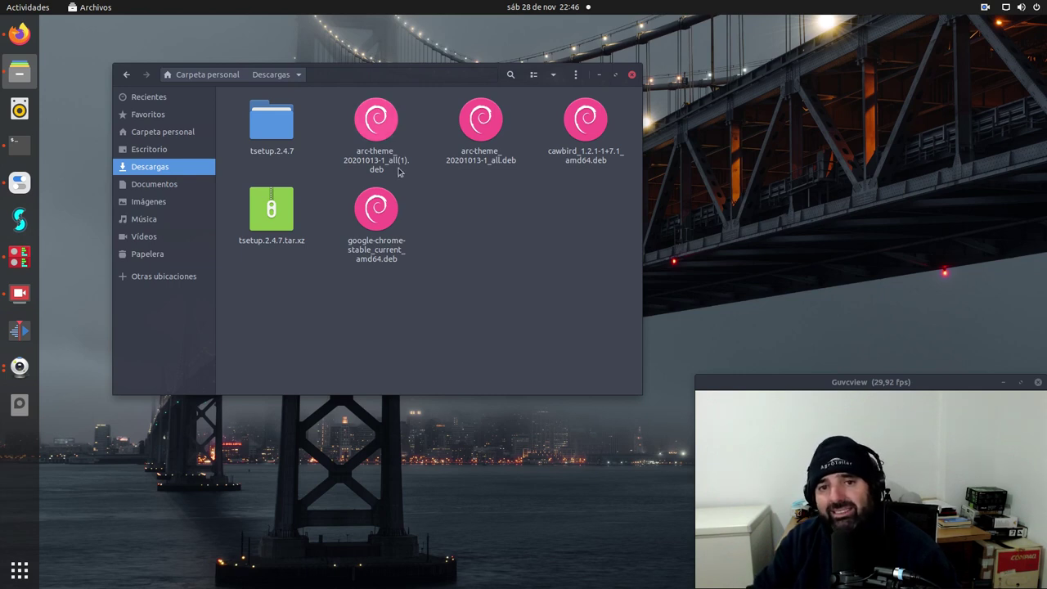
left_click(553, 74)
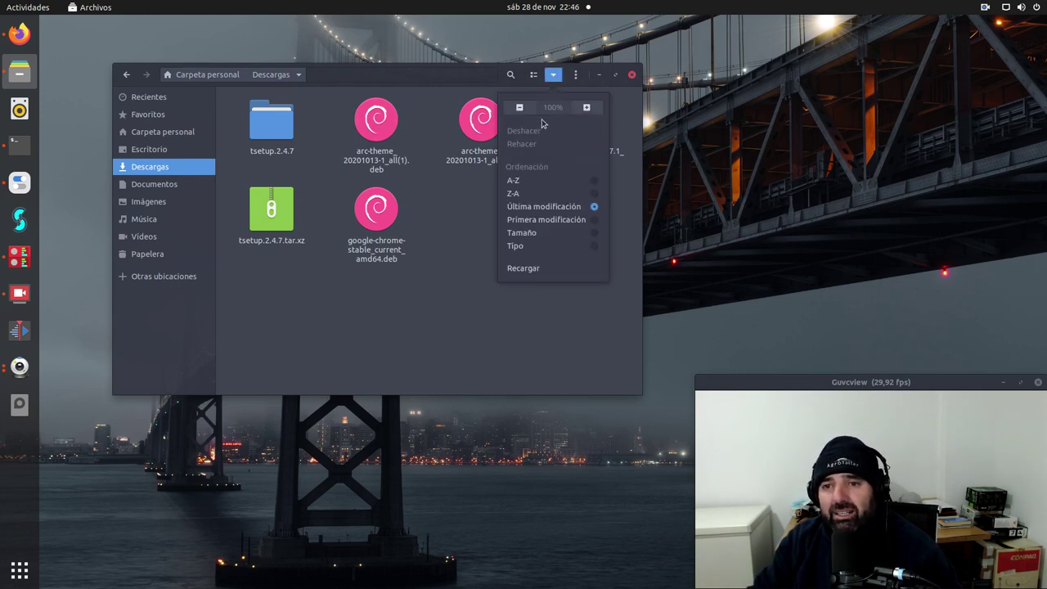
left_click(518, 107)
left_click(441, 238)
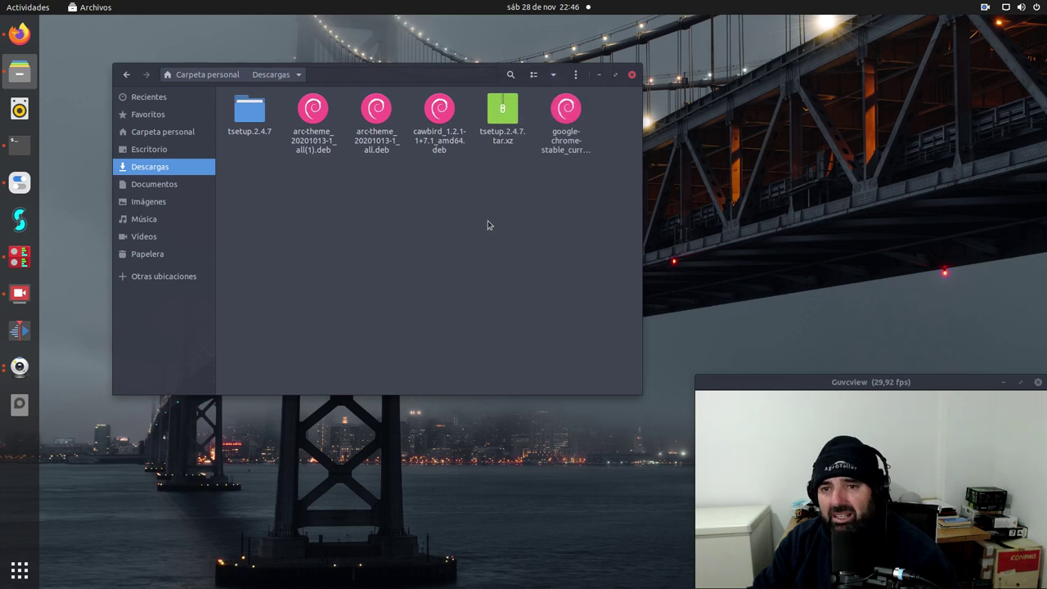
left_click(631, 74)
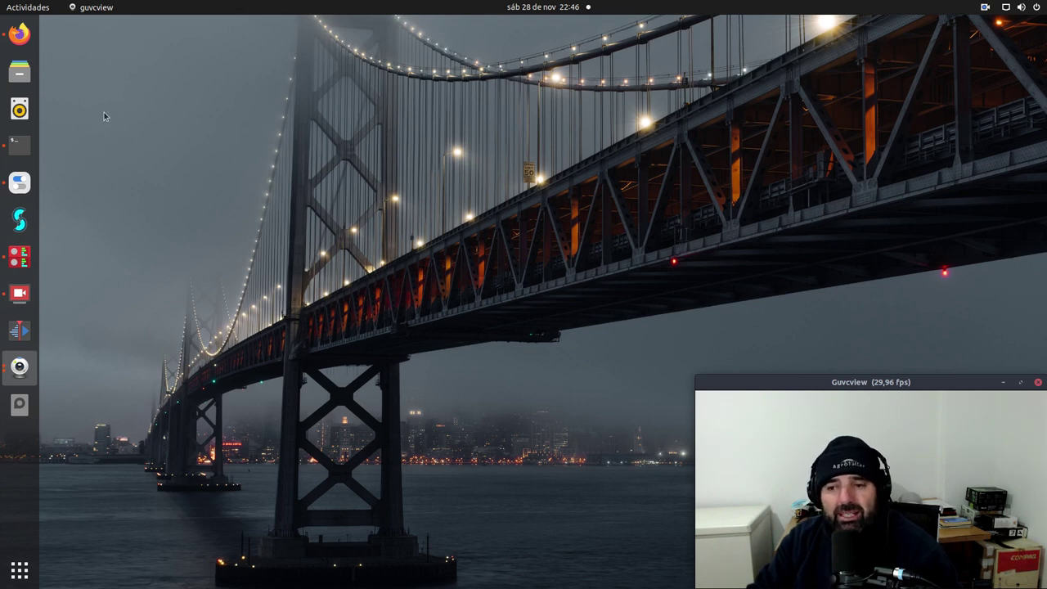
- Switch to Retoques and look through the General, Apariencia and Aplicaciones al inicio settings
left_click(20, 183)
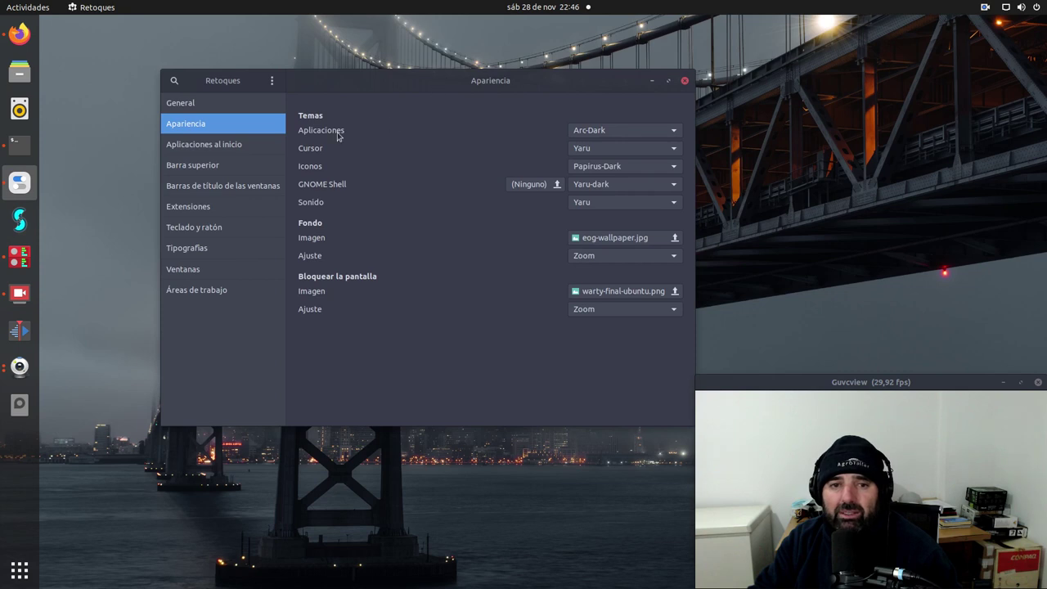
left_click(185, 106)
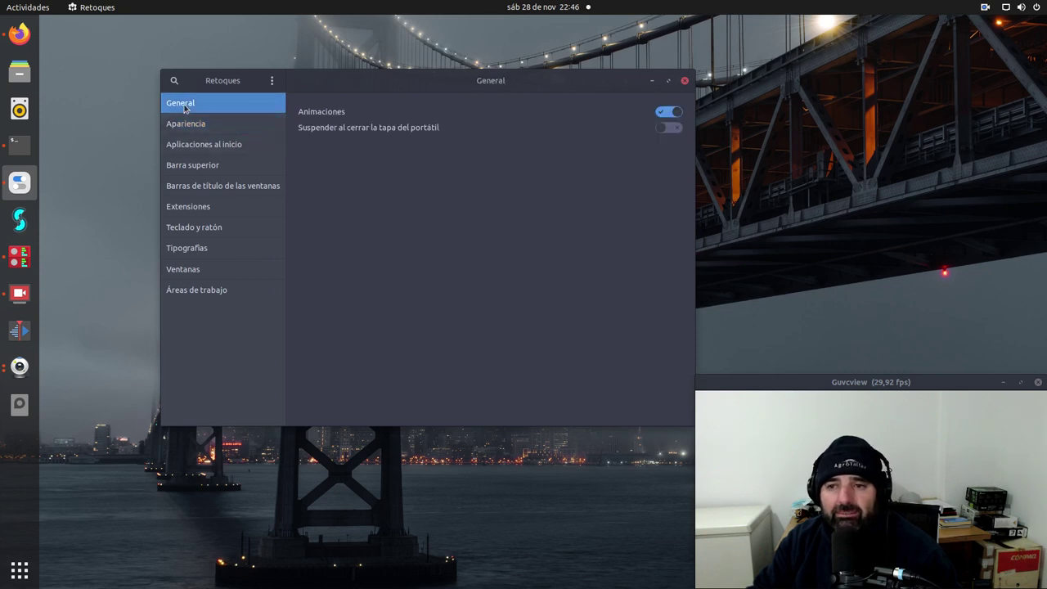
left_click(203, 127)
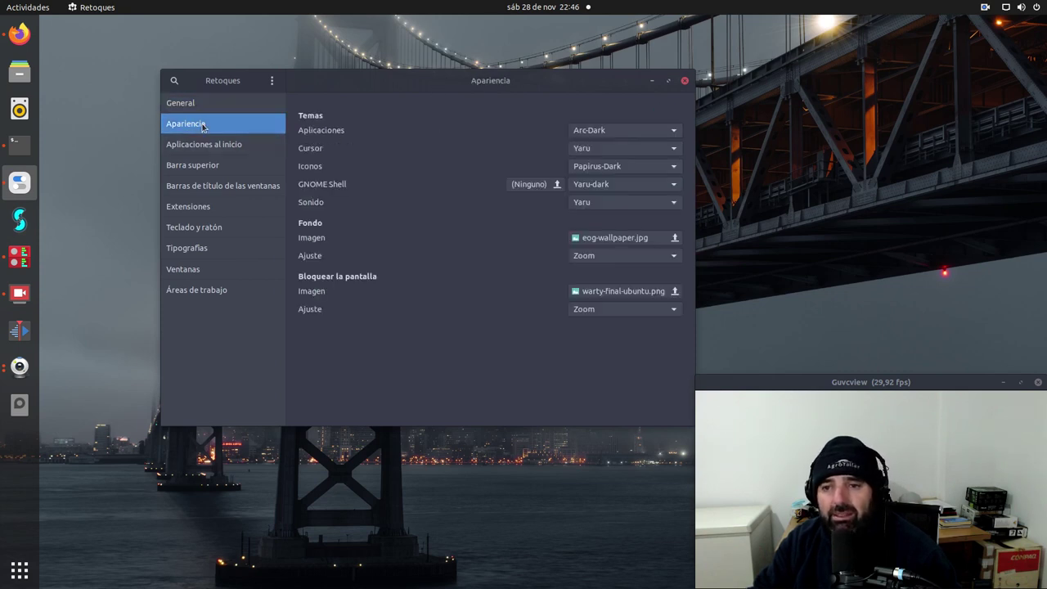
left_click(225, 149)
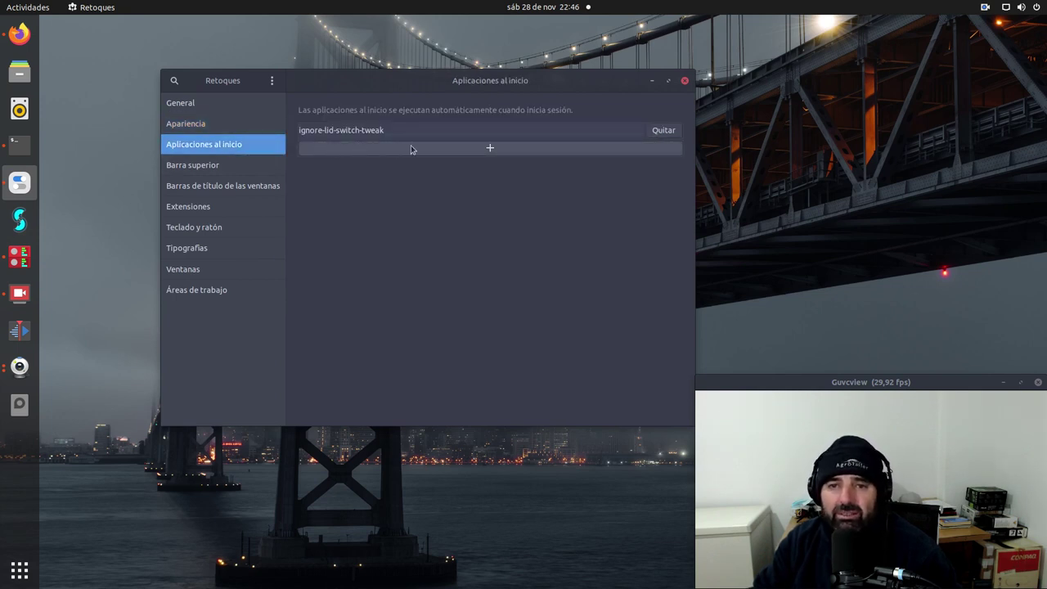
- In the Barra superior settings, turn Esquina activa de la vista de actividades off and back on, repositioning the window
left_click(207, 172)
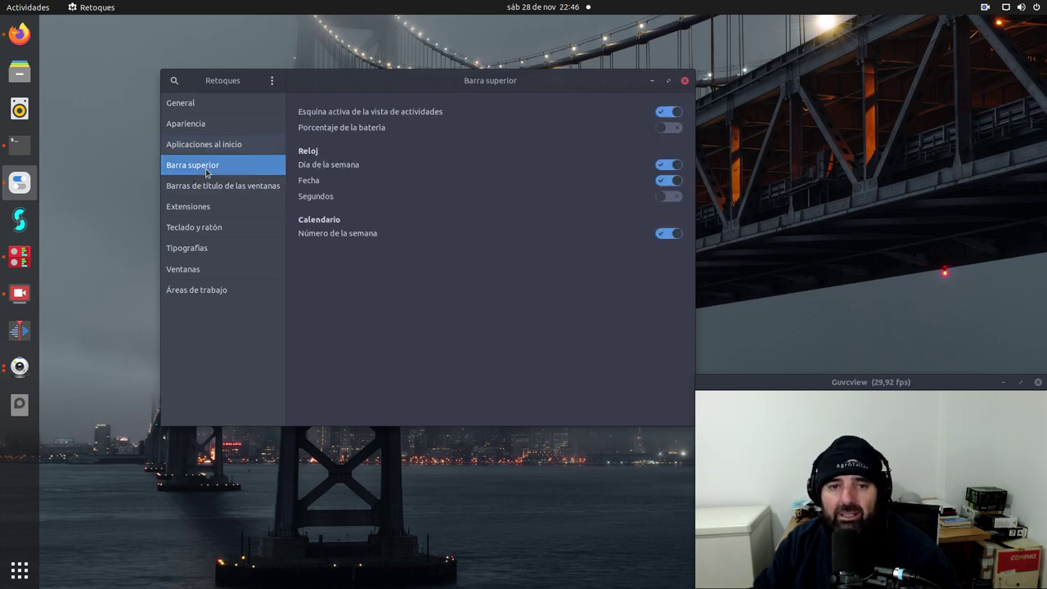
left_click(667, 115)
left_click_drag(546, 83, 516, 123)
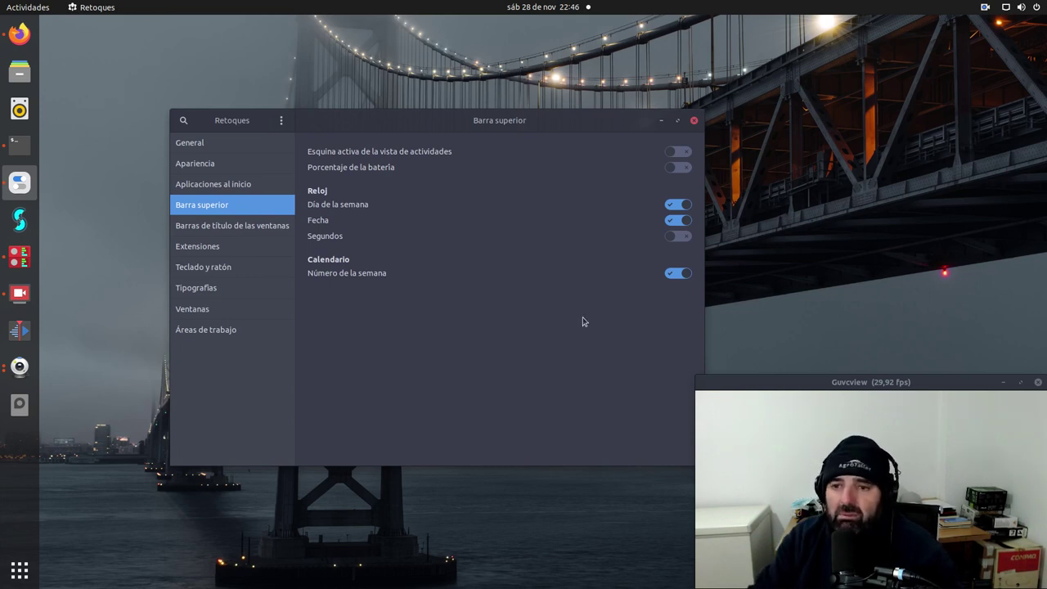
left_click_drag(486, 128, 450, 116)
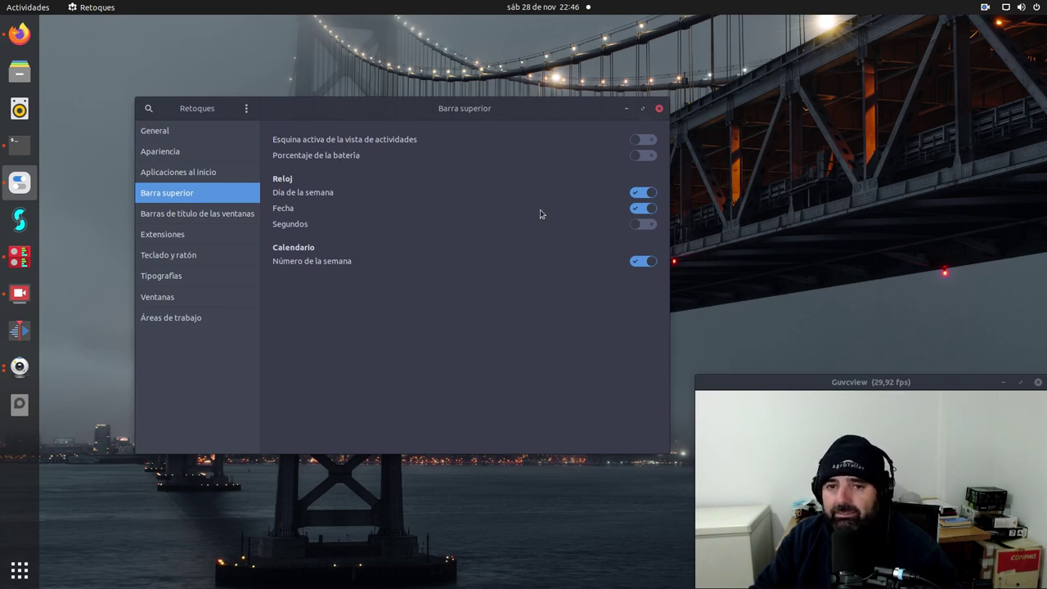
left_click(643, 140)
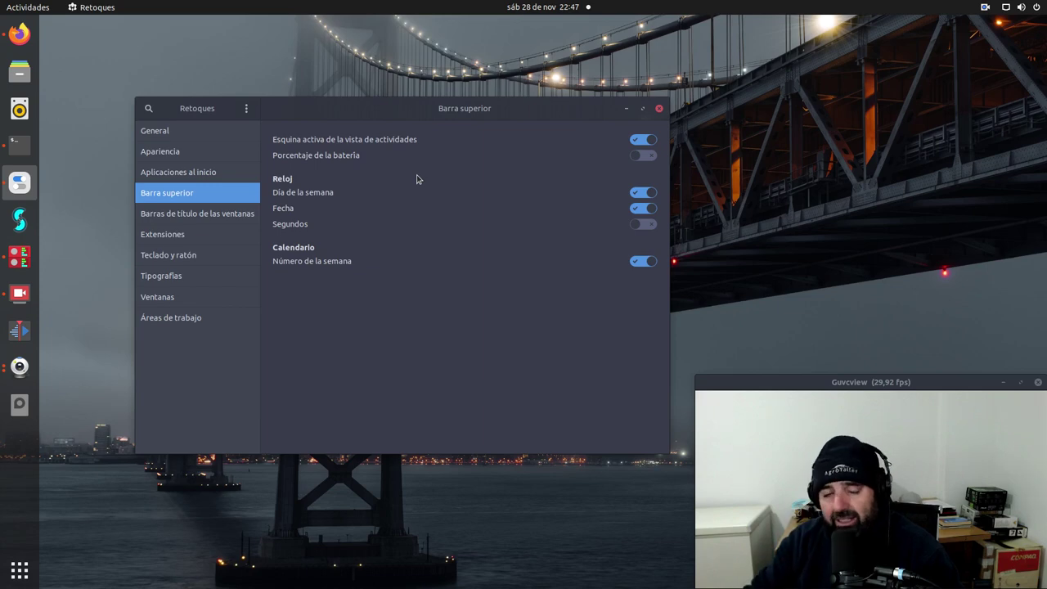
- Show the activities overview using the active corner and return to the Retoques window
mouse_move(2, 1)
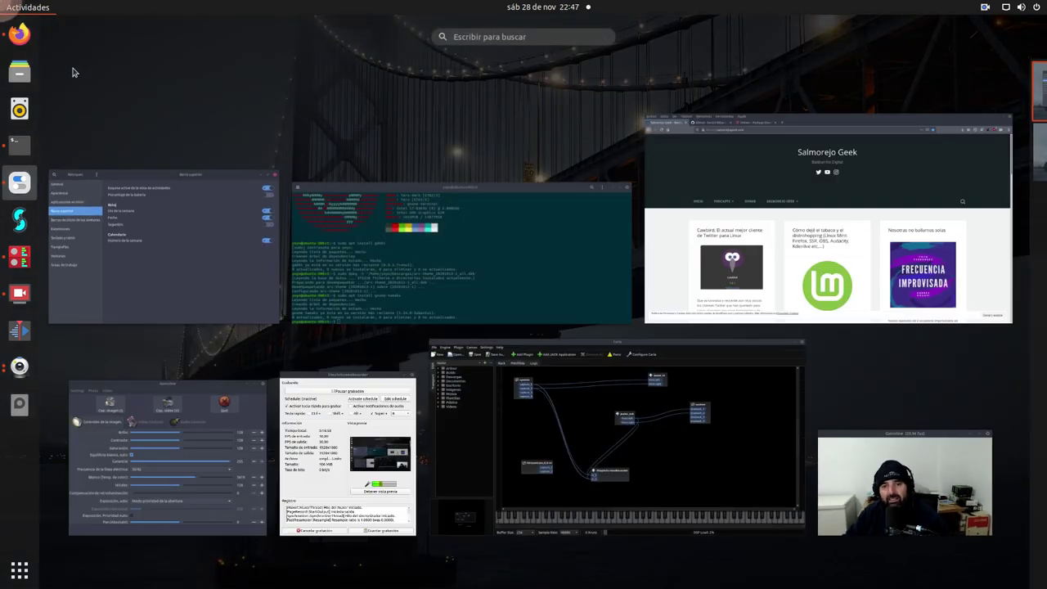
left_click(211, 174)
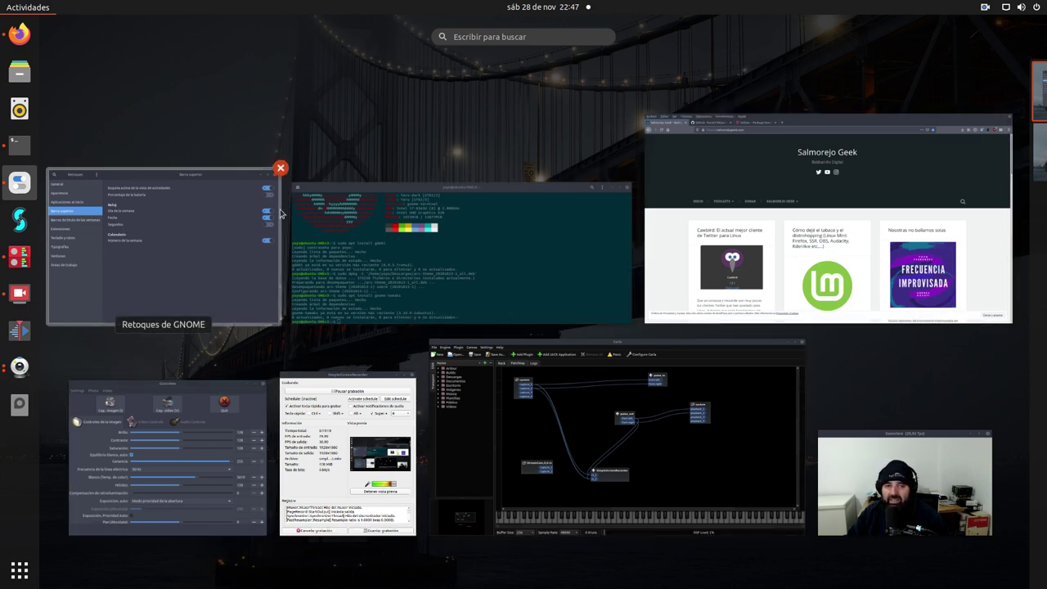
left_click(256, 176)
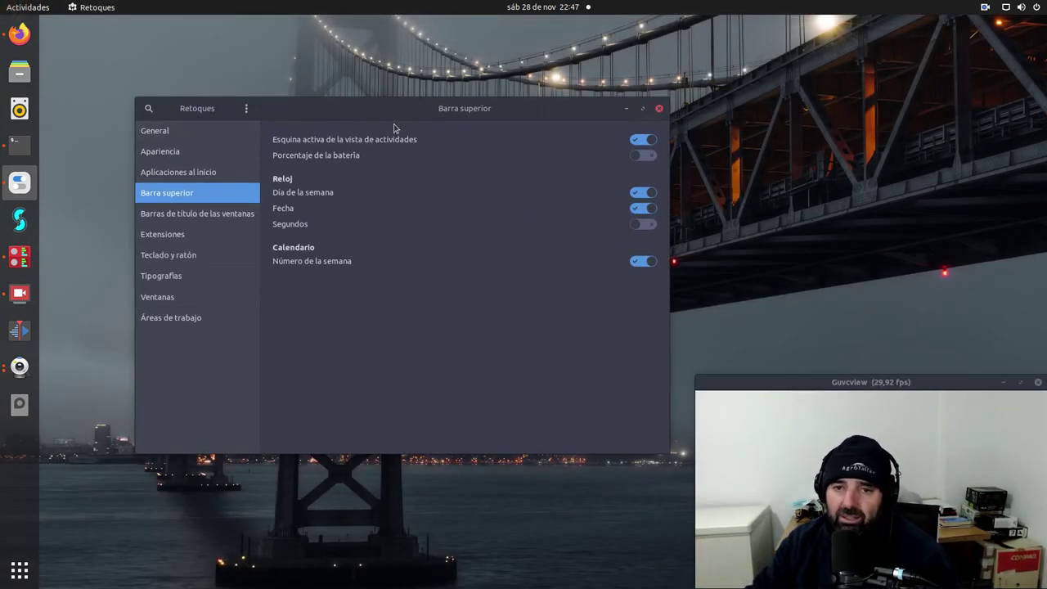
left_click_drag(393, 119, 403, 111)
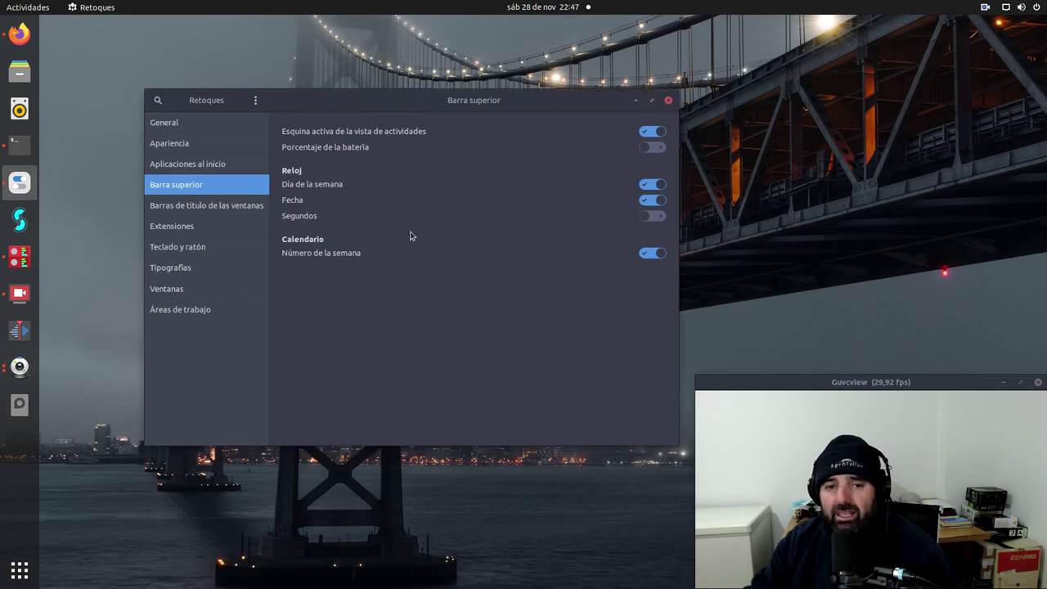
- Minimize Retoques and move the Guvcview webcam window inward from the desktop corner
left_click(637, 100)
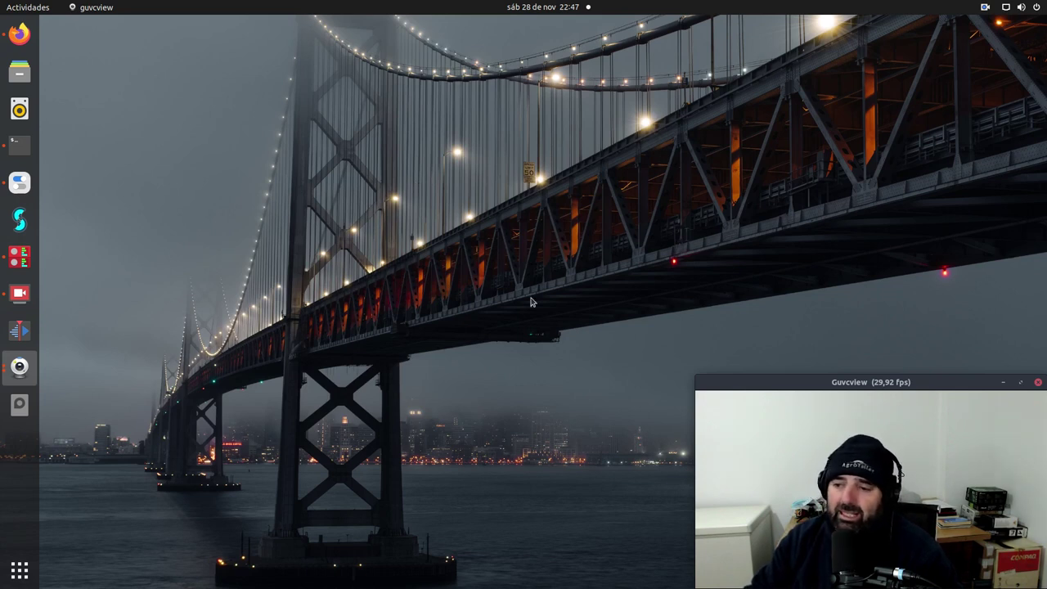
left_click_drag(873, 381, 767, 352)
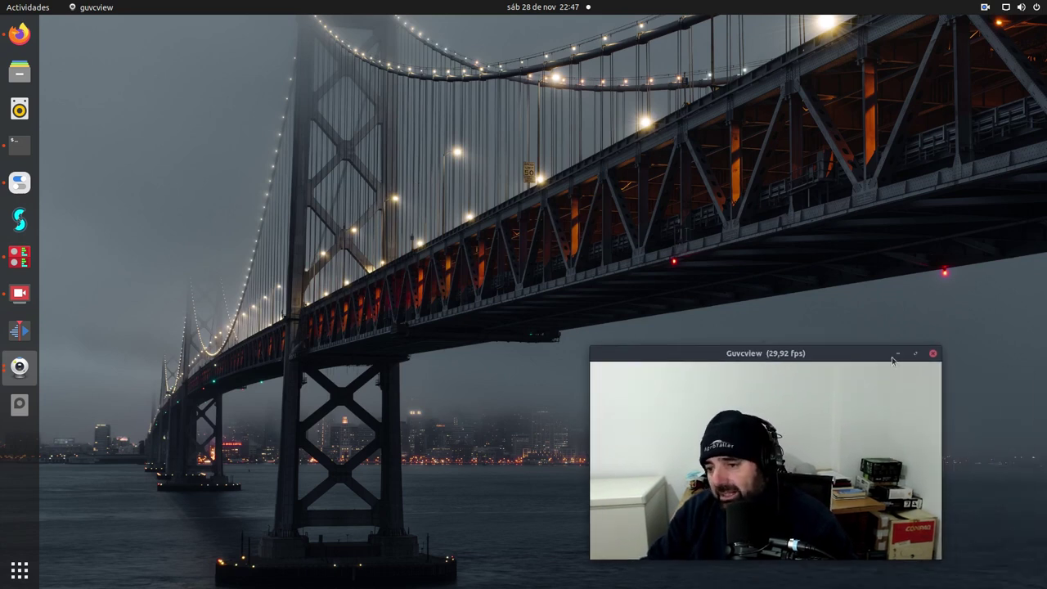
left_click_drag(870, 355, 871, 359)
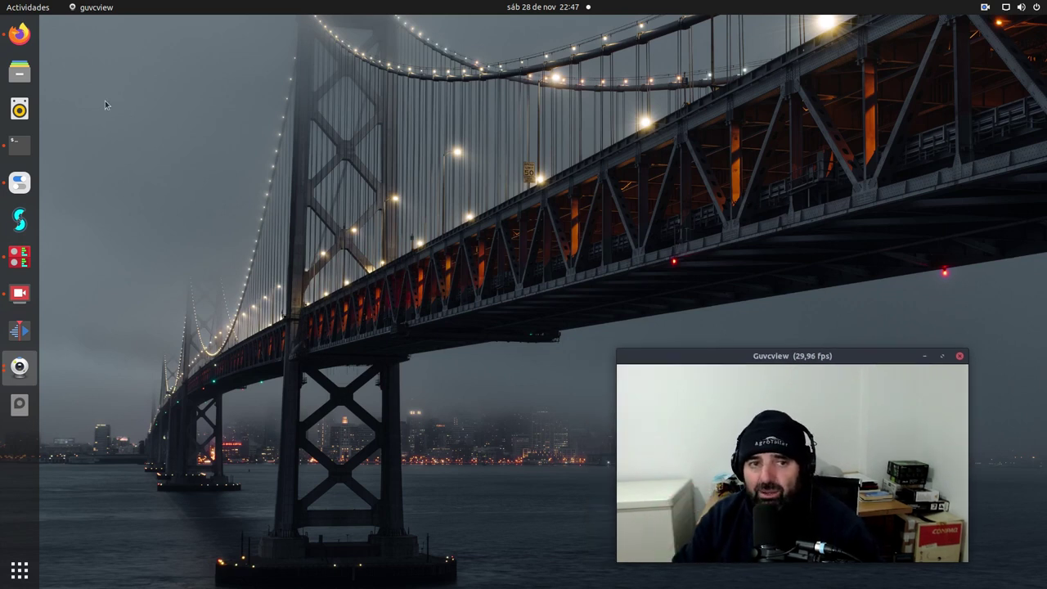
- Open Files to show Carpeta personal, shift its window around the desktop, and minimize it
left_click(20, 72)
left_click_drag(329, 28, 363, 106)
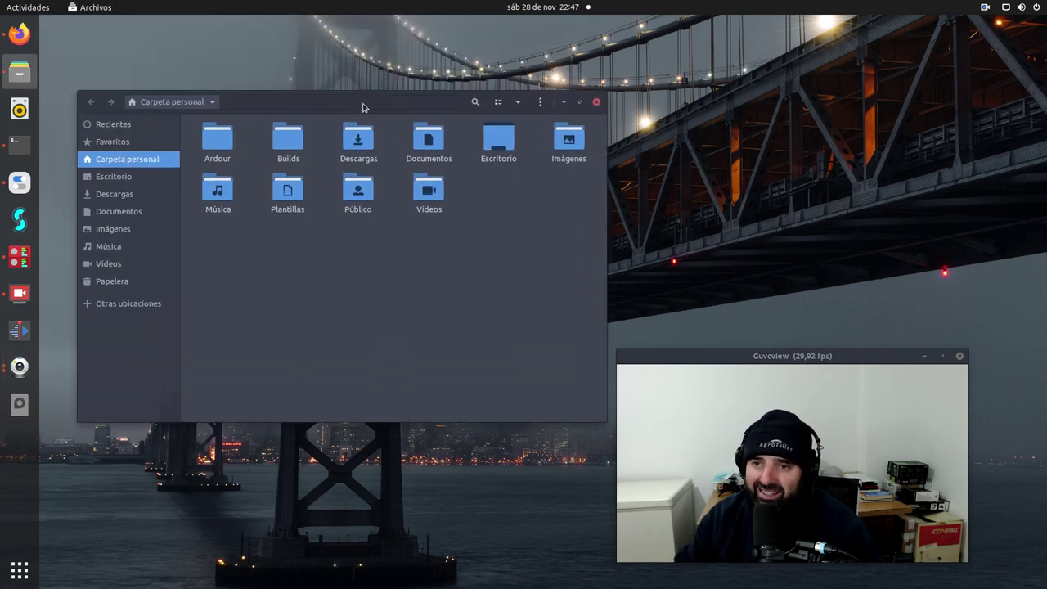
left_click_drag(296, 103, 349, 88)
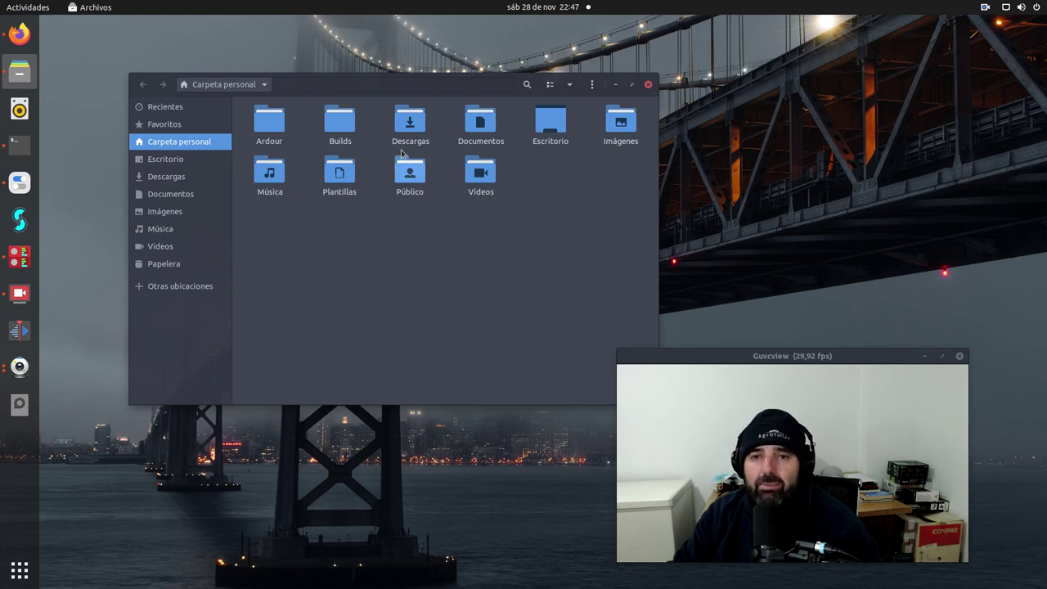
left_click_drag(418, 88, 464, 92)
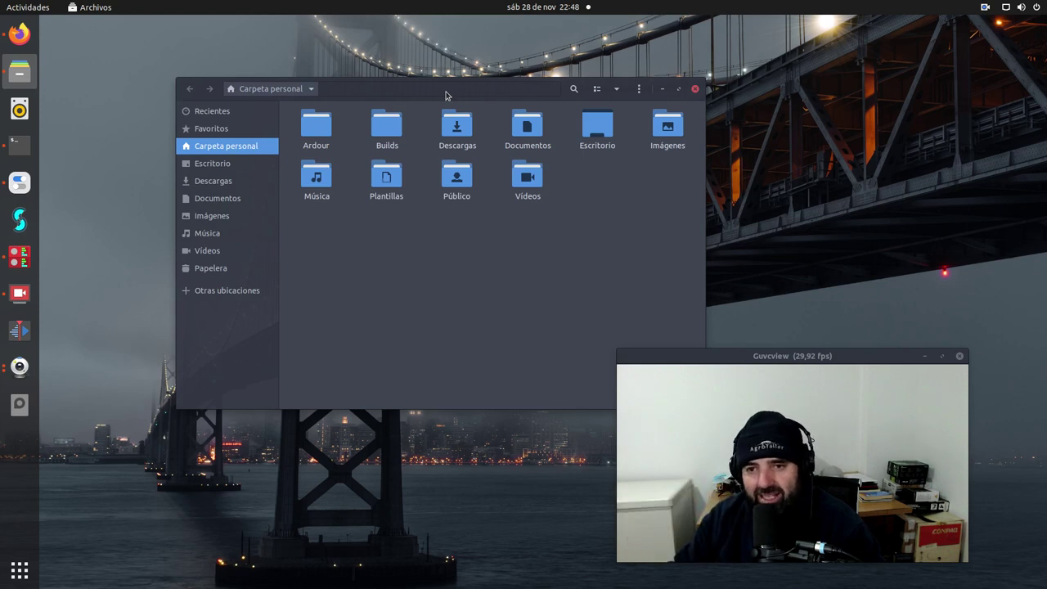
left_click(662, 88)
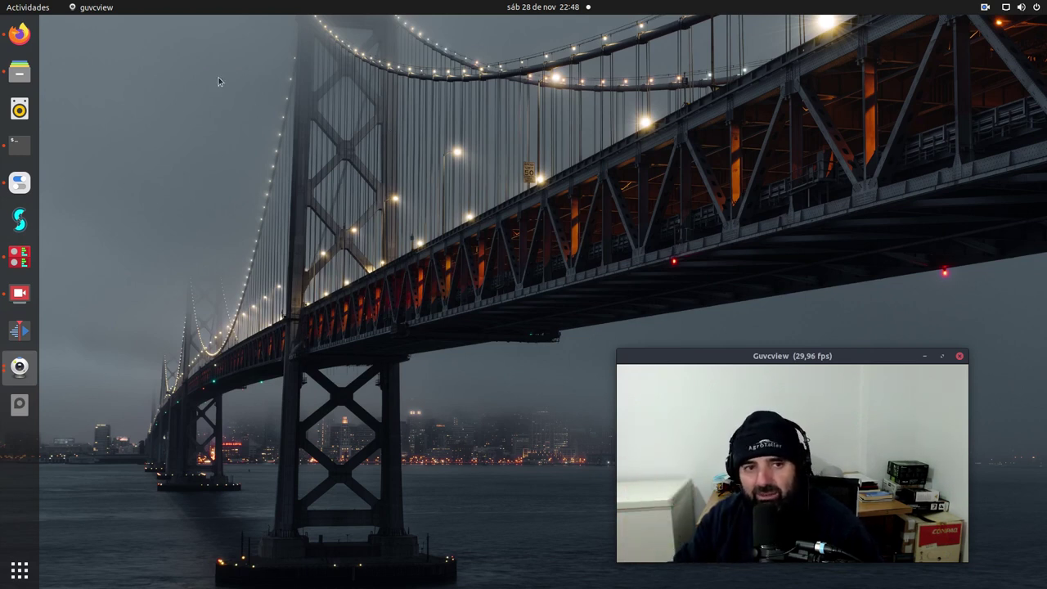
- Open Rhythmbox to show its music library and shift its window slightly around the desktop
left_click(20, 108)
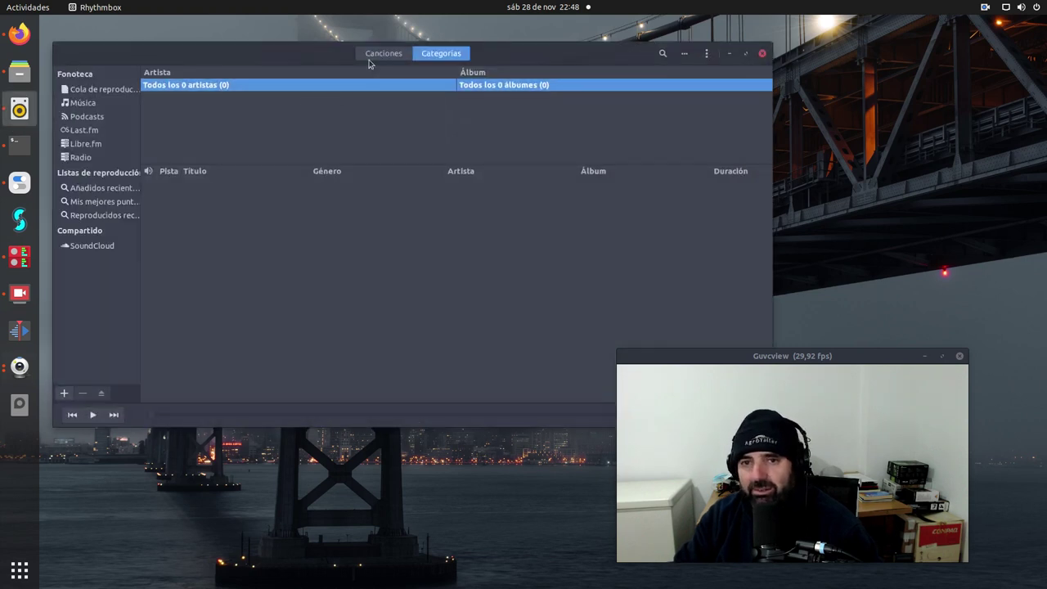
left_click_drag(324, 58, 356, 57)
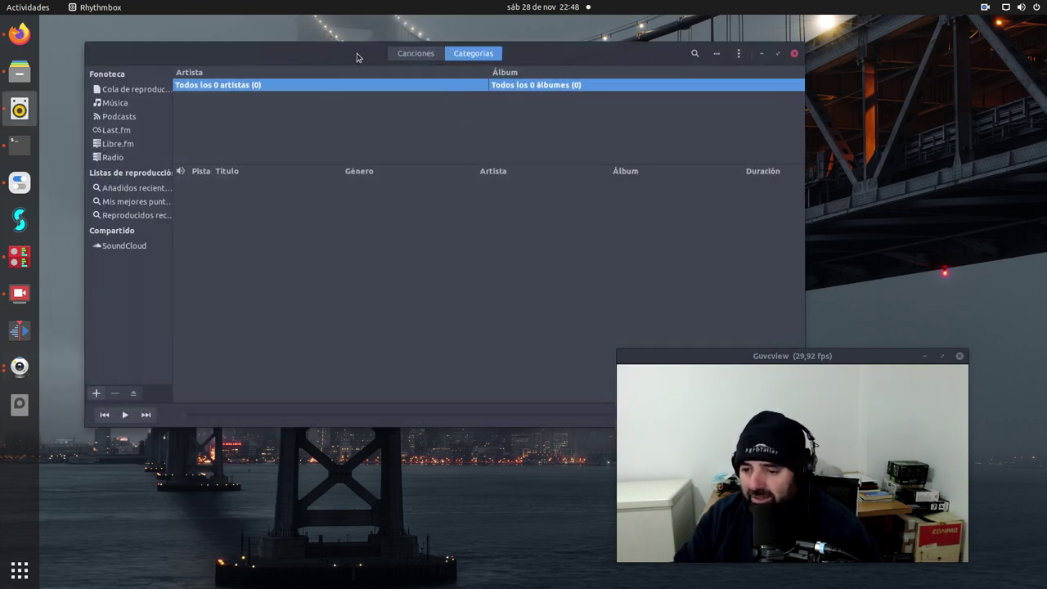
left_click_drag(299, 54, 315, 40)
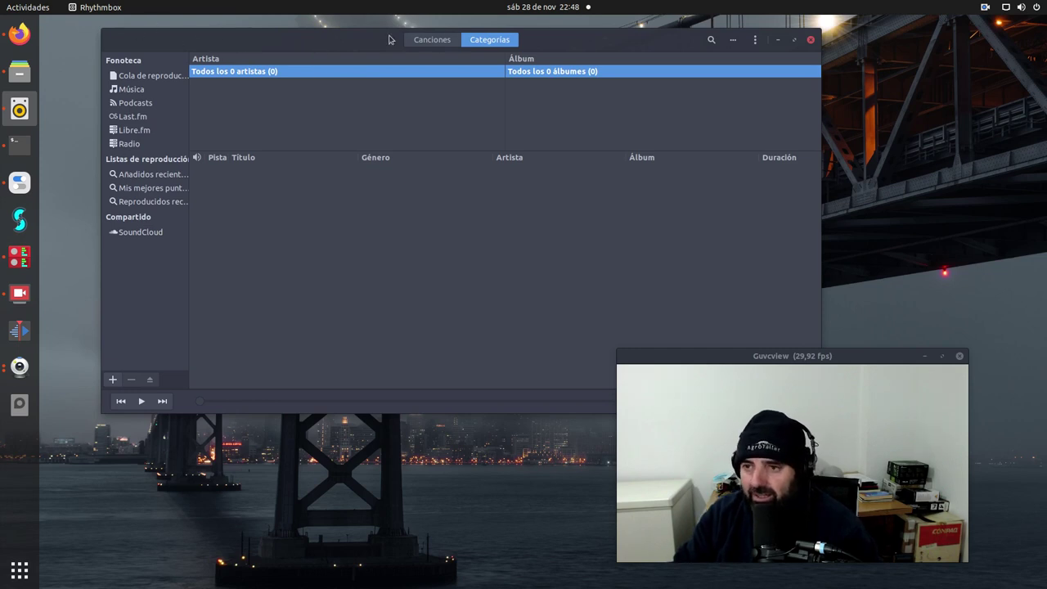
- View the General and Complementos preferences of Rhythmbox down to the SoundCloud plugin, and close the preferences
left_click(755, 41)
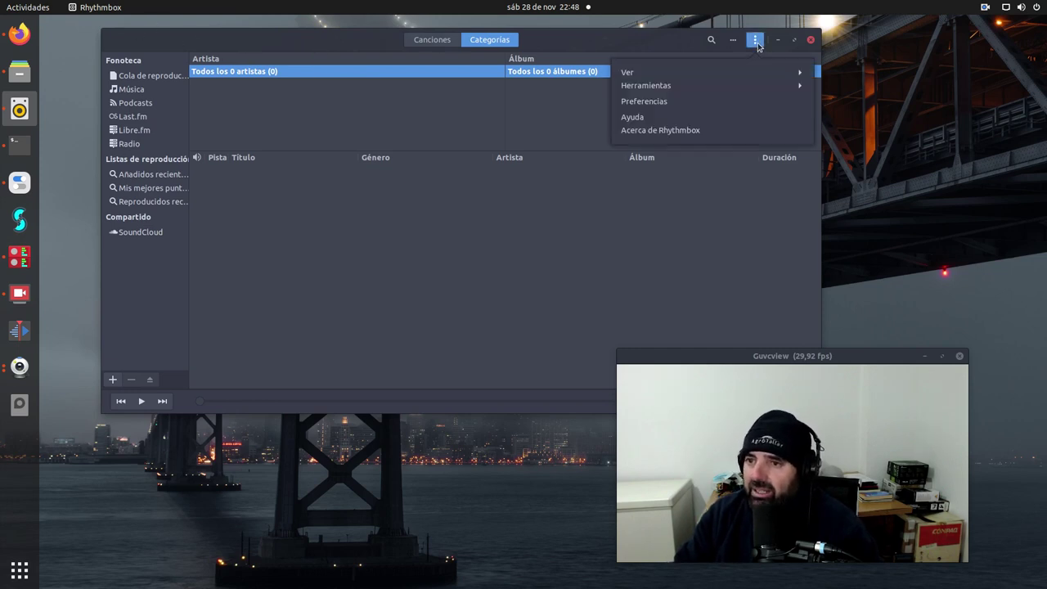
left_click(645, 101)
left_click(511, 146)
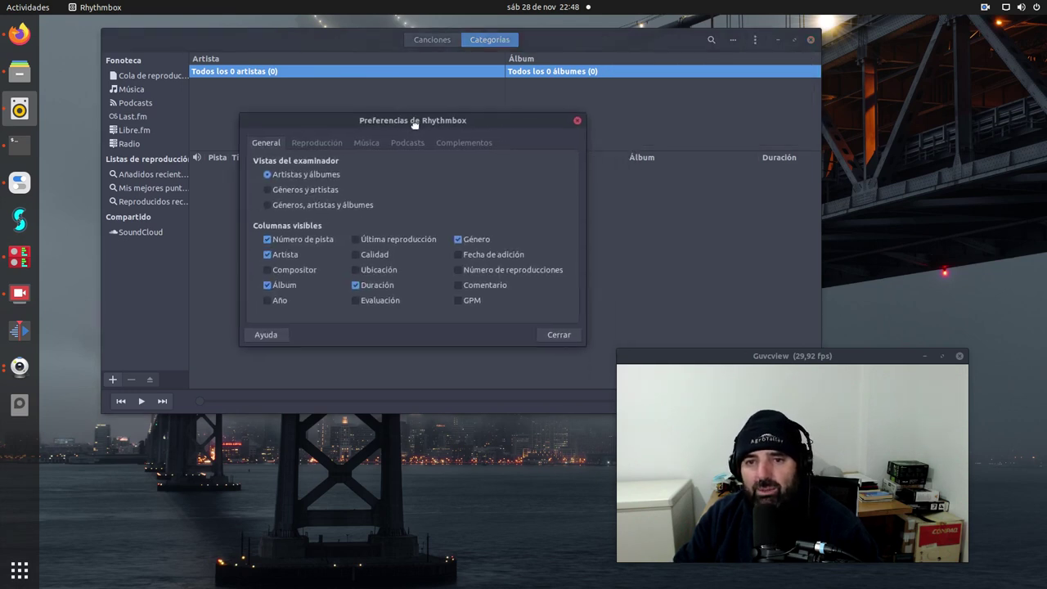
scroll(381, 257, "down", 8)
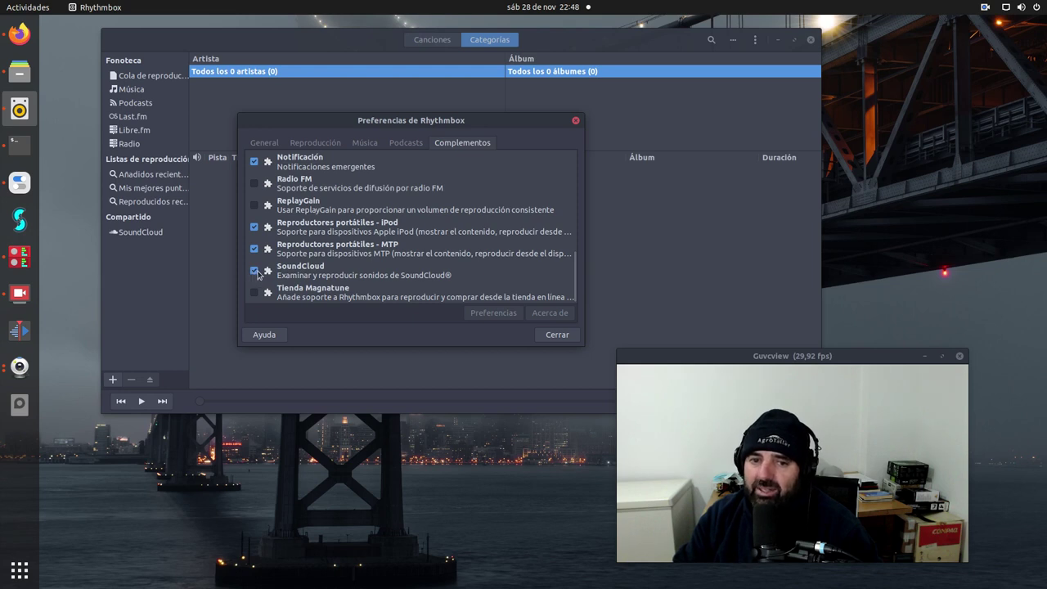
left_click(556, 335)
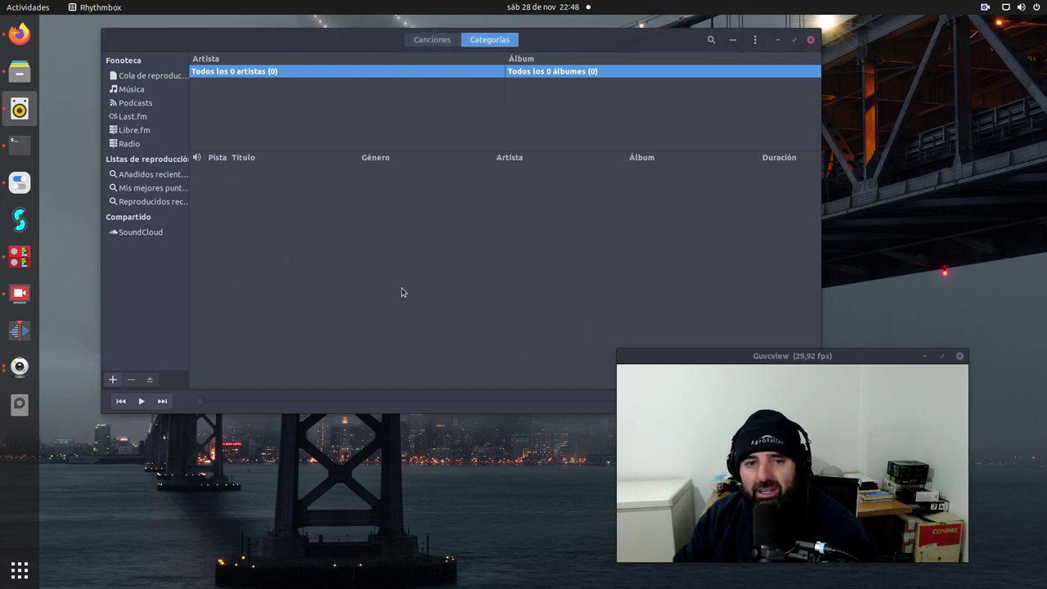
- Search the SoundCloud source in Rhythmbox for 80s
left_click(151, 235)
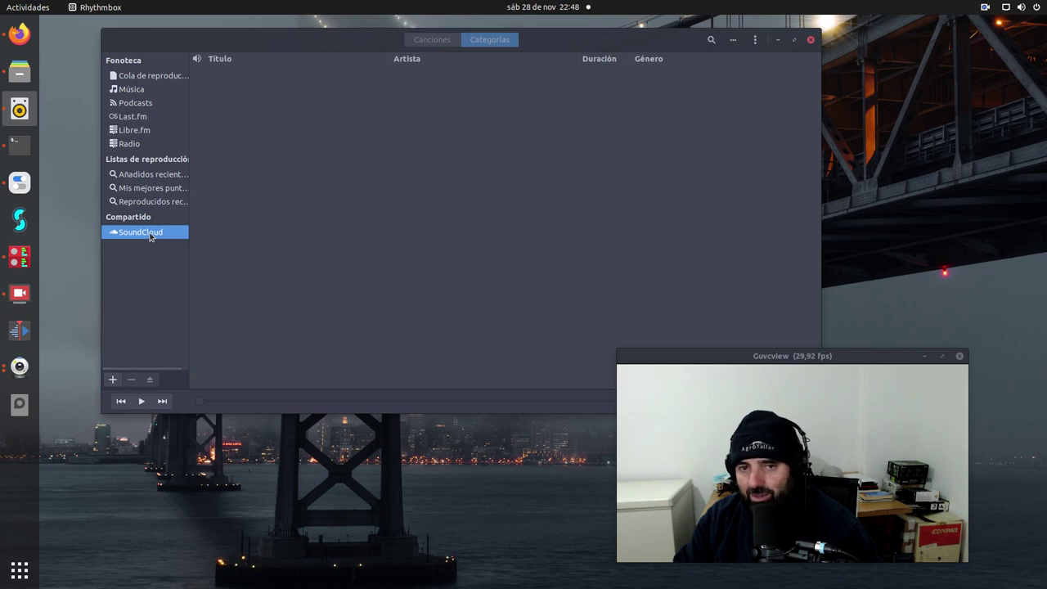
left_click(709, 40)
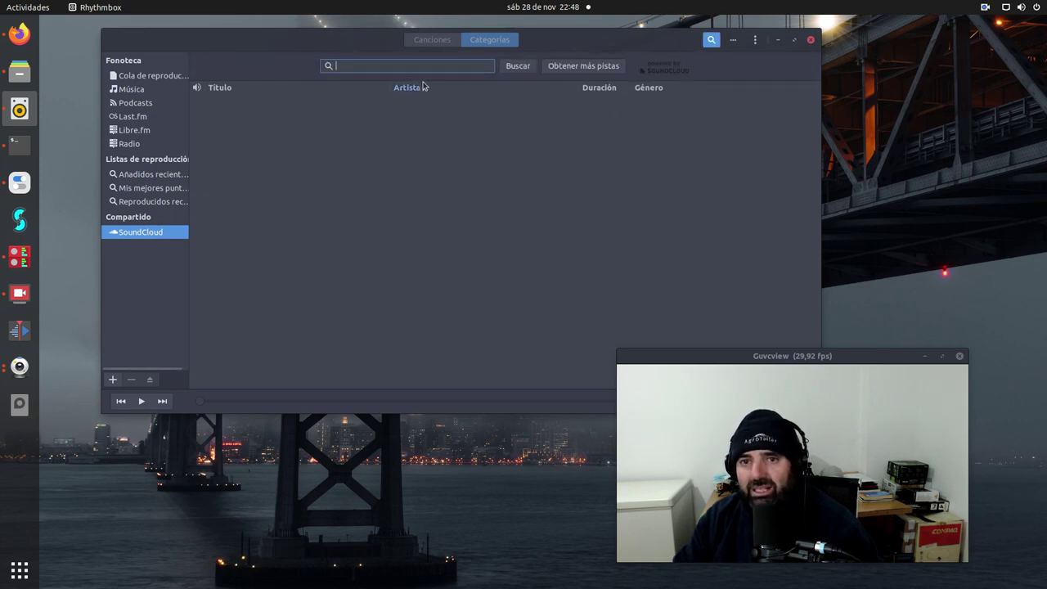
type("80s")
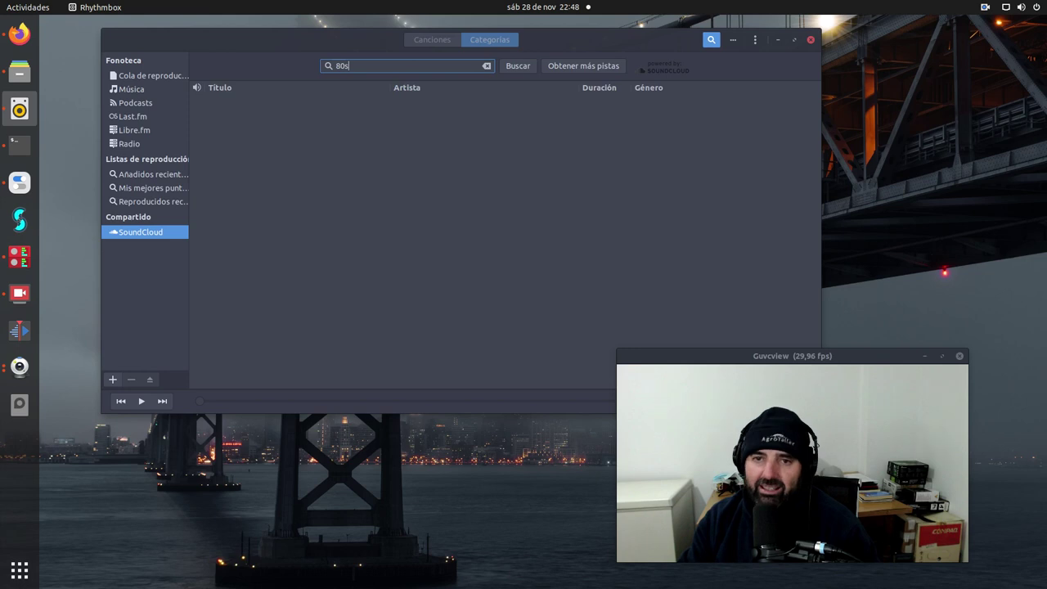
key("Return")
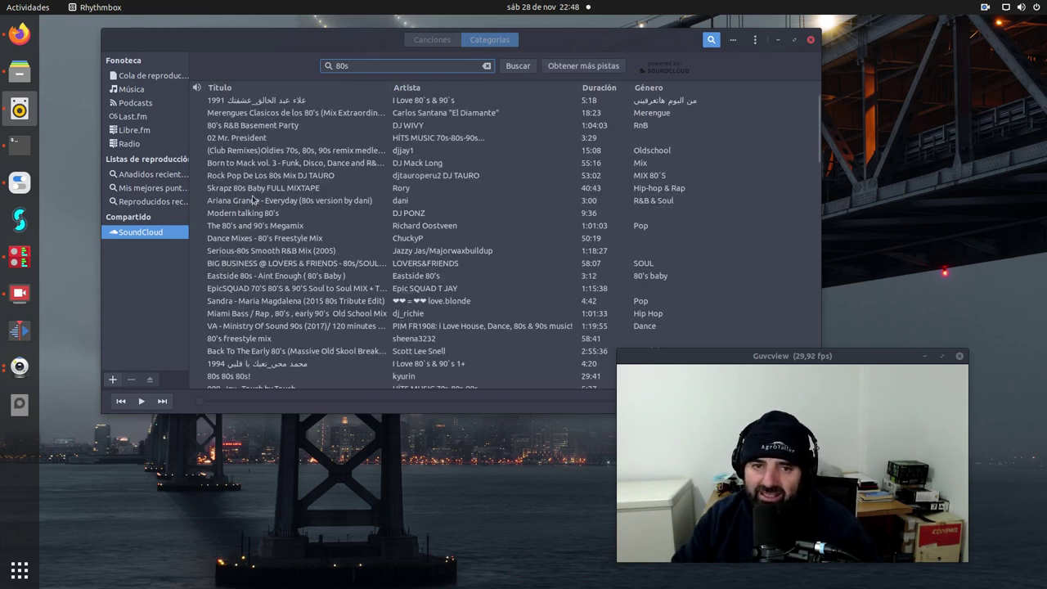
- Browse the SoundCloud results, play the 80s Megamix track featuring Modern Talking, Erasure and Queen, and pause it
scroll(355, 243, "down", 6)
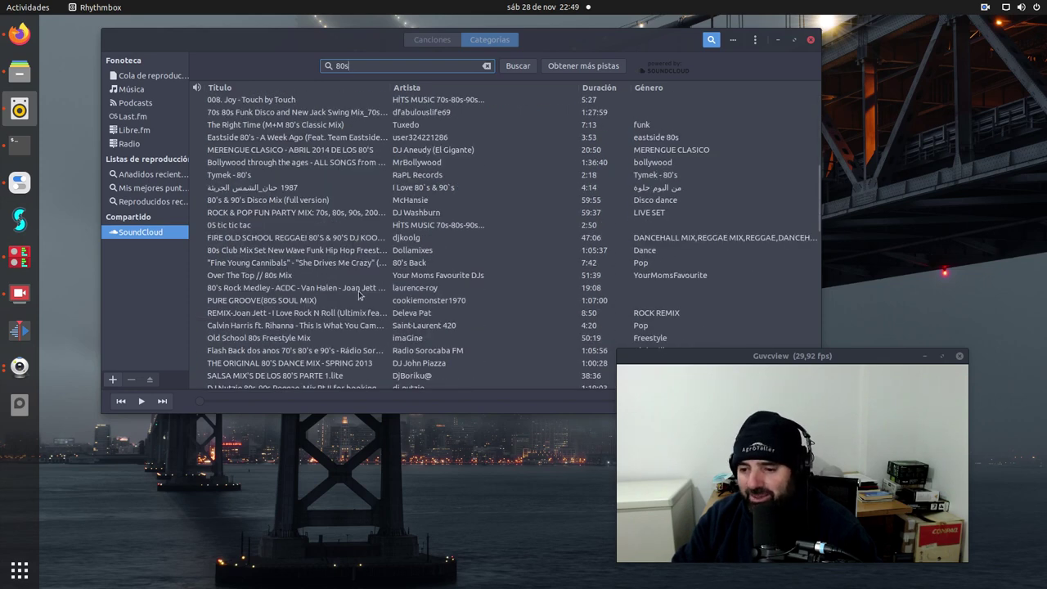
scroll(359, 295, "up", 2)
scroll(359, 291, "down", 3)
scroll(357, 290, "down", 4)
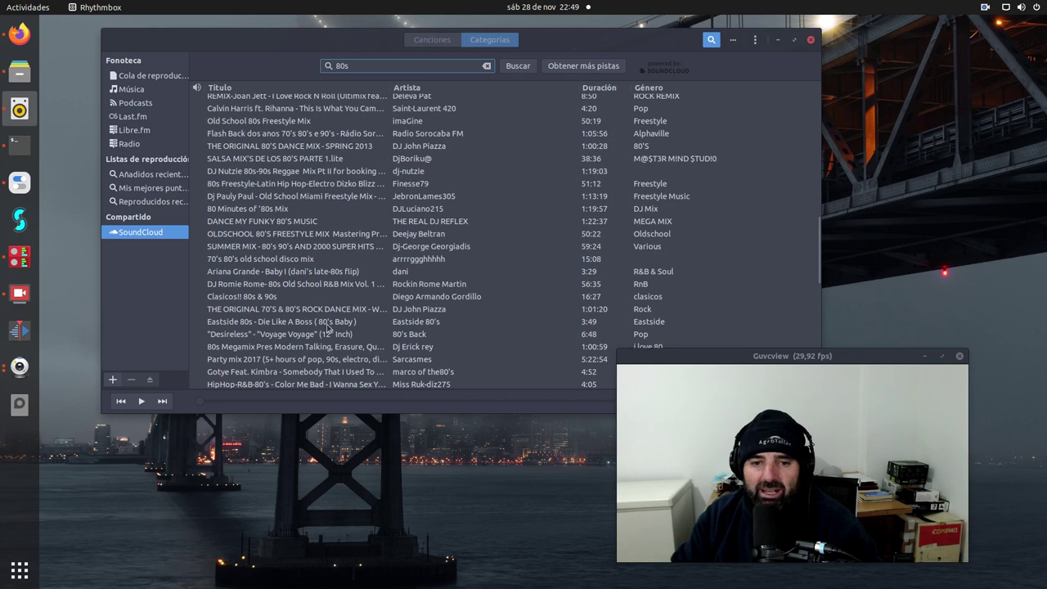
left_click(300, 347)
scroll(390, 307, "down", 4)
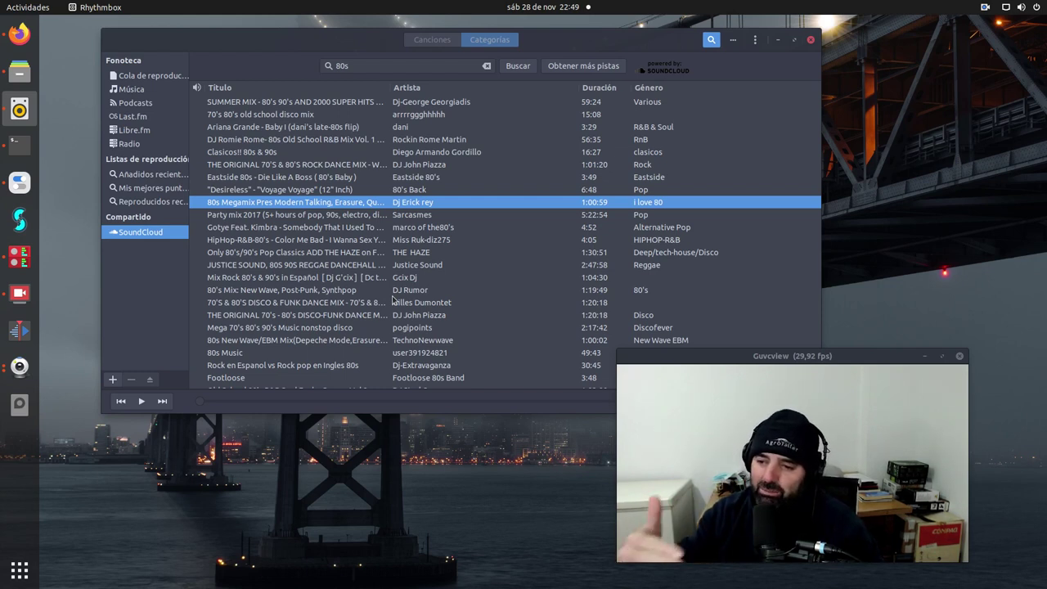
double_click(277, 203)
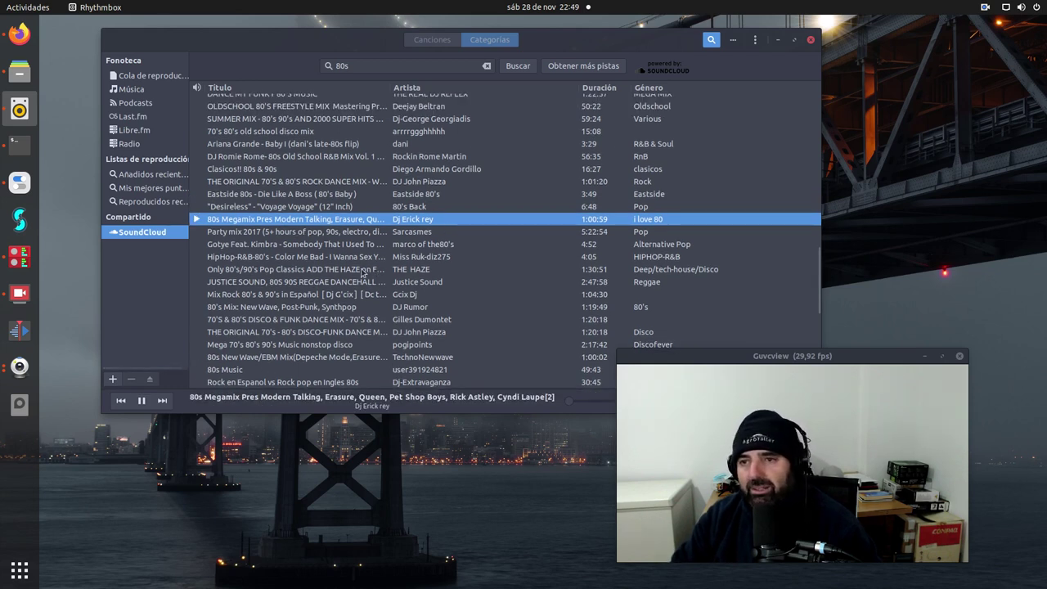
left_click(142, 401)
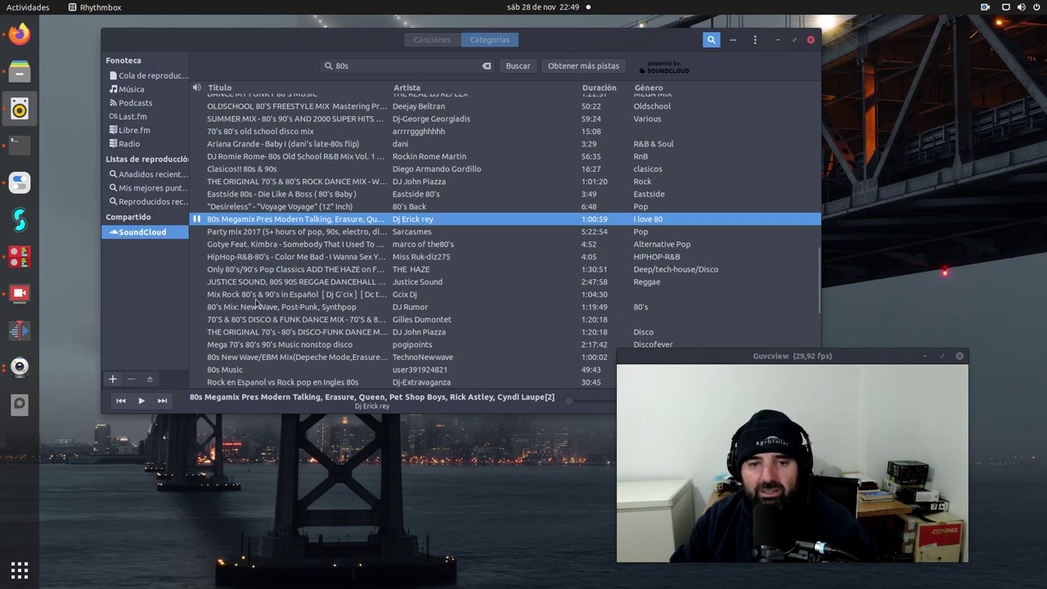
- Play the 70'S & 80'S DISCO & FUNK DANCE MIX track and pause it
left_click(307, 324)
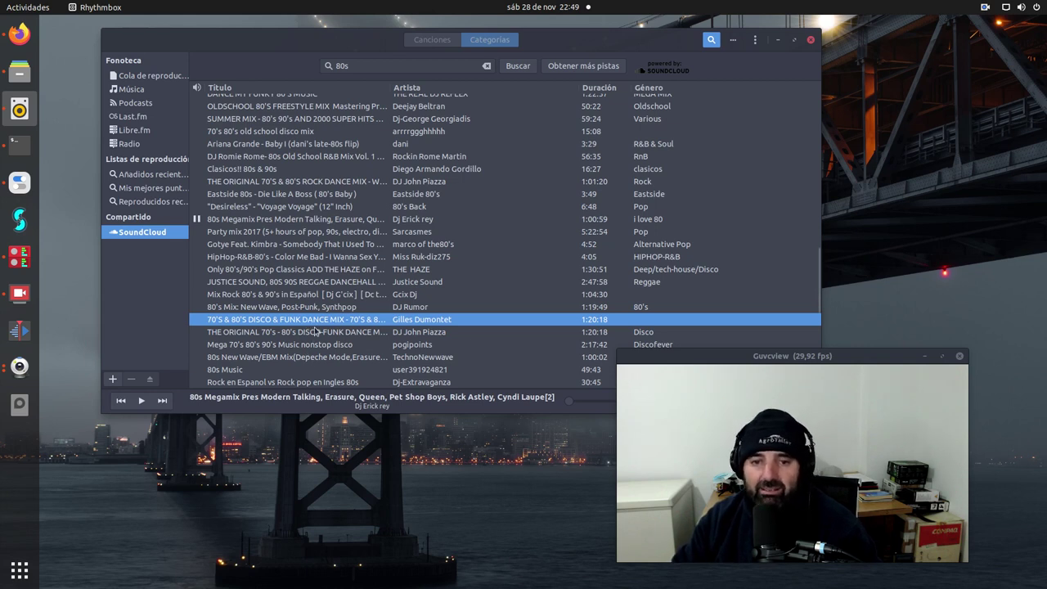
left_click(136, 411)
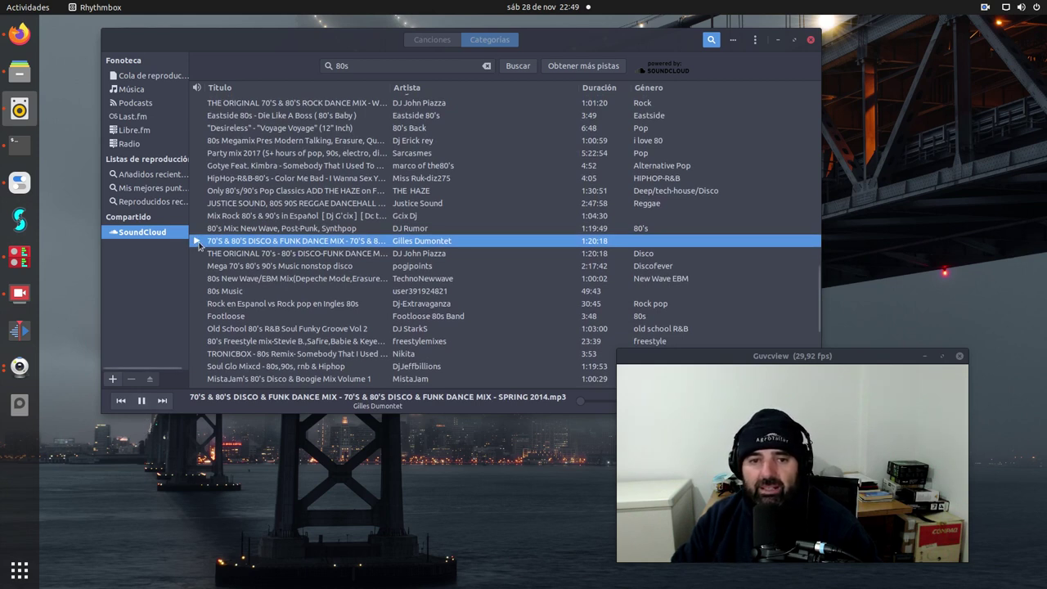
left_click(142, 401)
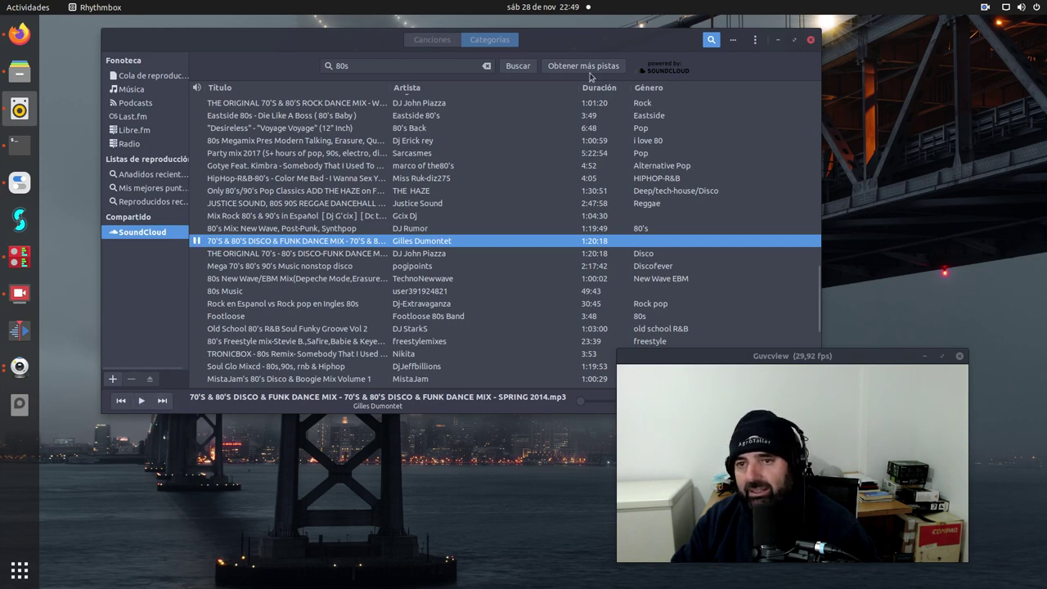
- Move the Rhythmbox window lower, then play and pause Merengues Clasicos de los 80's from the start of the results
left_click_drag(576, 40, 576, 80)
scroll(481, 198, "up", 10)
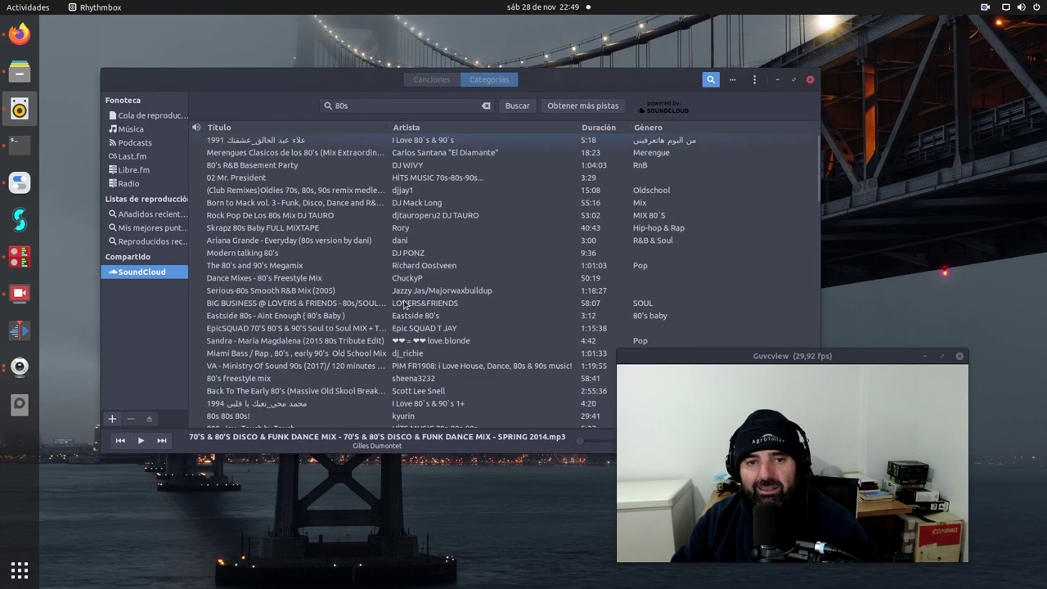
left_click(333, 155)
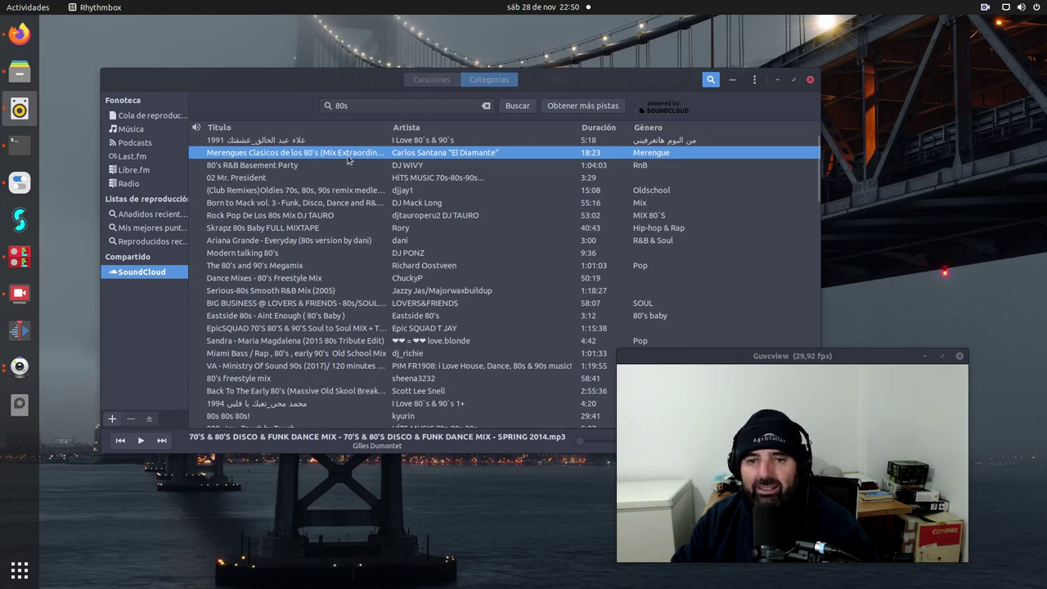
key("Return")
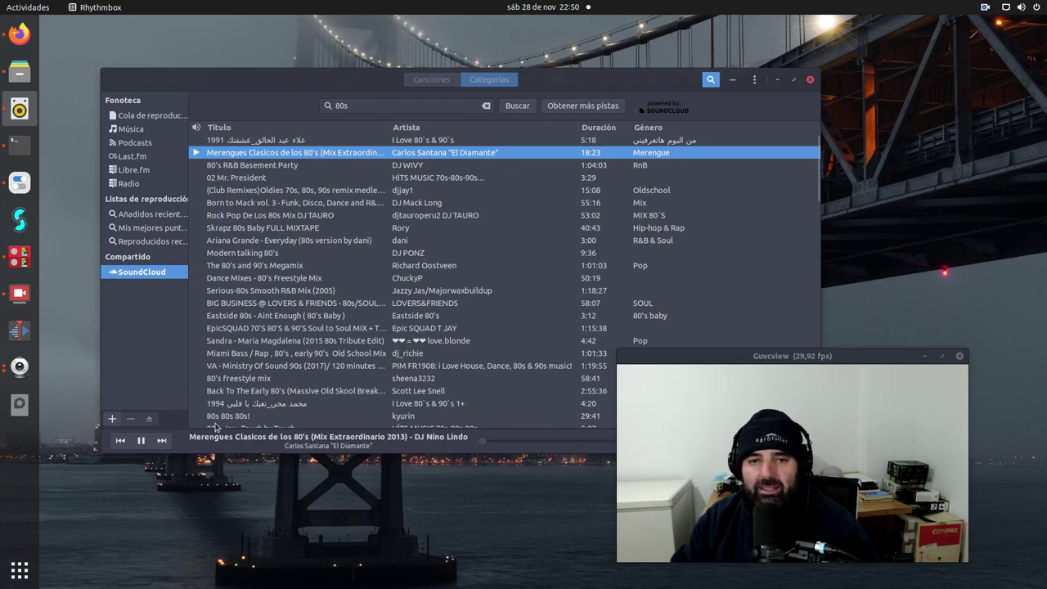
left_click(142, 442)
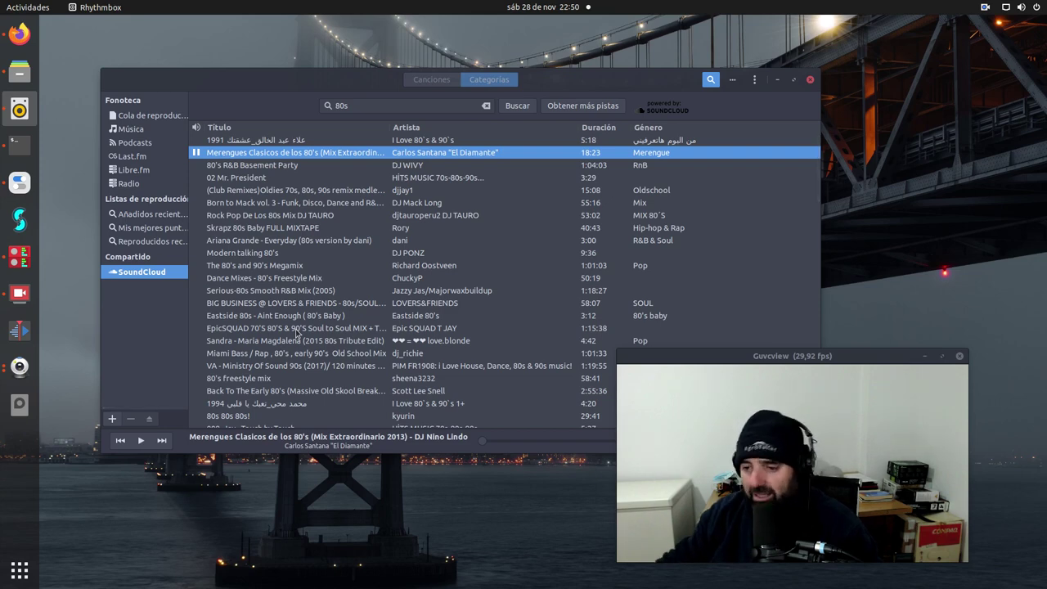
- Minimize Rhythmbox, switch to SimpleScreenRecorder and move its window toward the desktop's upper-left area
left_click(780, 80)
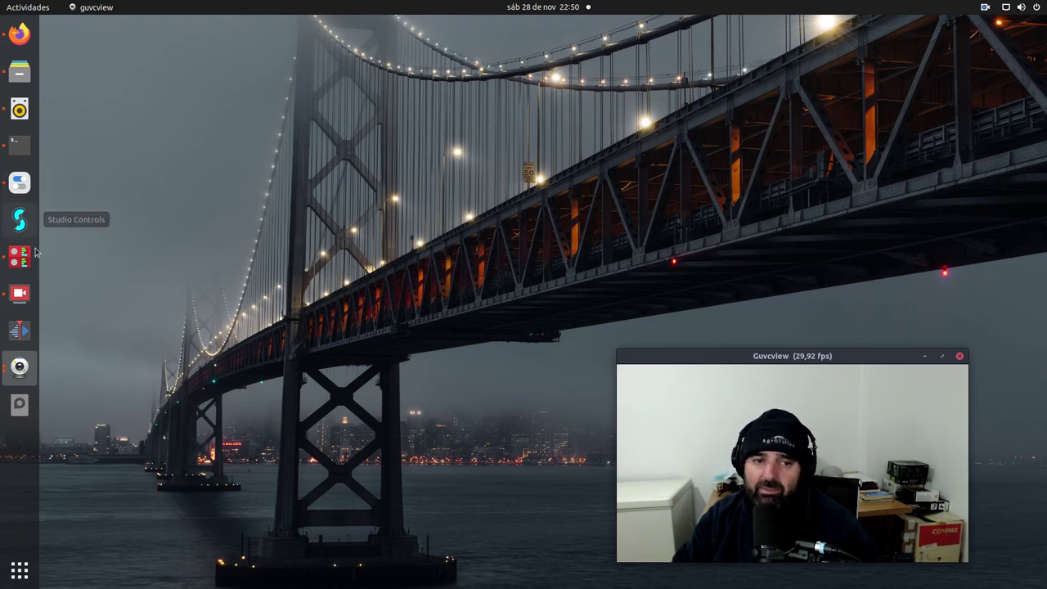
left_click(21, 294)
left_click_drag(446, 219, 216, 81)
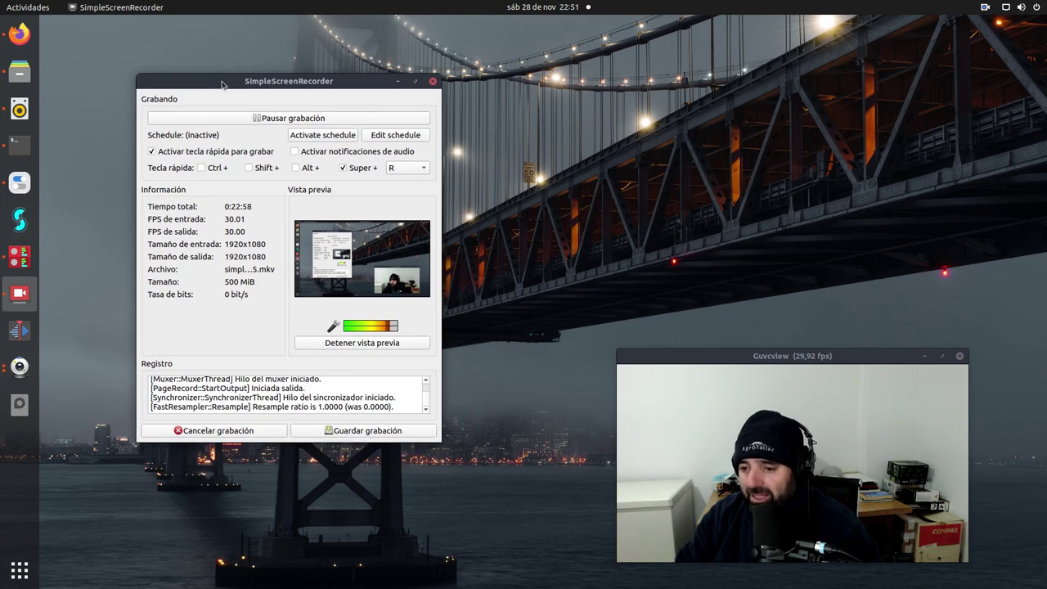